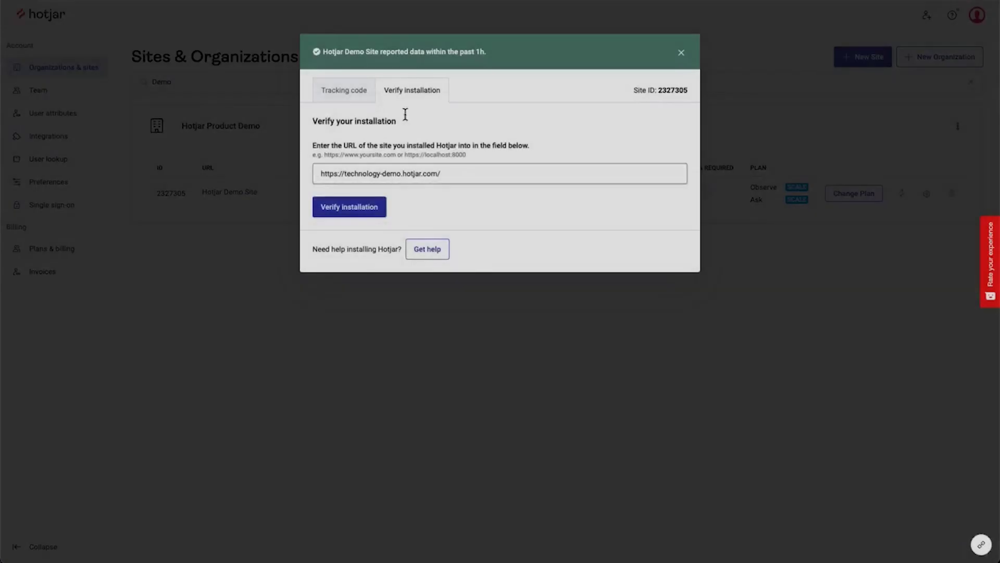
- Show the tracking code snippet for technology-demo.hotjar.com
{"action": "left_click", "coordinate": [359, 100]}
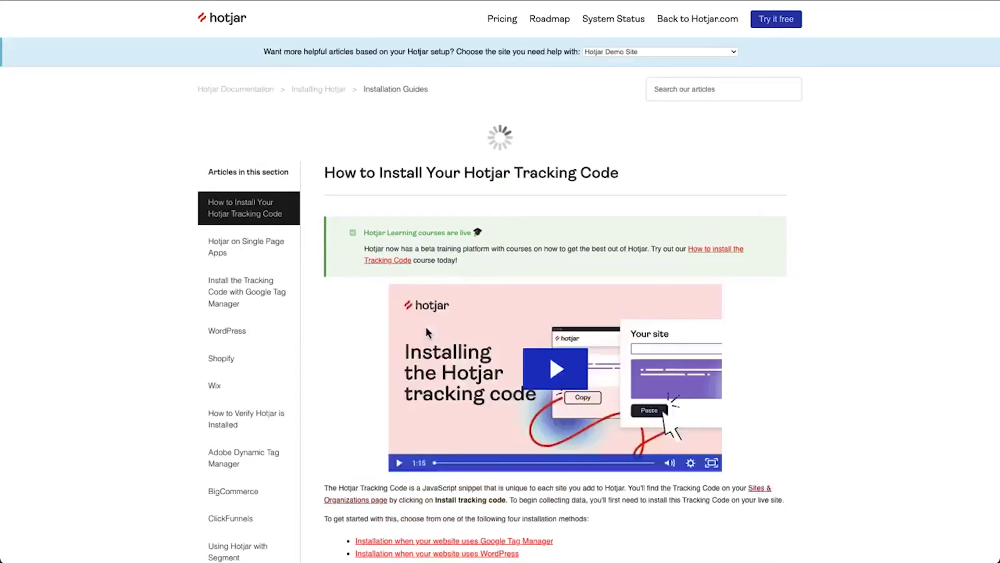
{"action": "scroll", "coordinate": [427, 331], "scroll_direction": "down", "scroll_amount": 3}
{"action": "scroll", "coordinate": [429, 436], "scroll_direction": "down", "scroll_amount": 2}
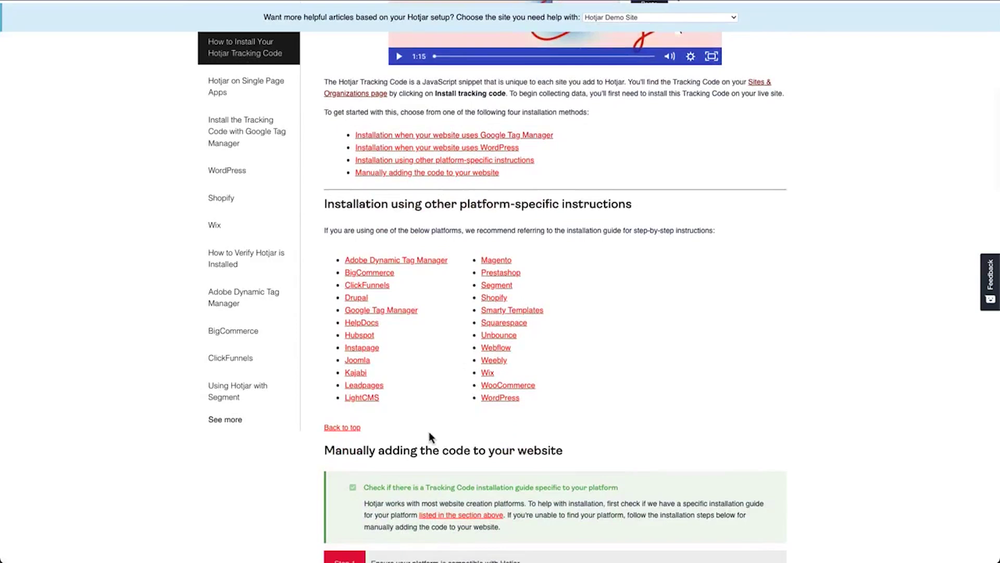
{"action": "scroll", "coordinate": [428, 436], "scroll_direction": "down", "scroll_amount": 1}
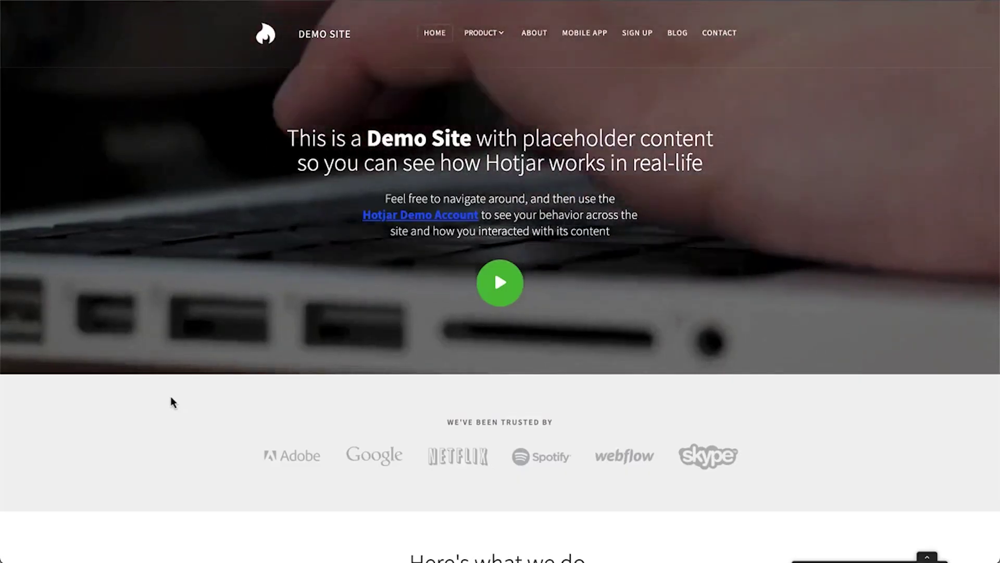
{"action": "scroll", "coordinate": [172, 403], "scroll_direction": "down", "scroll_amount": 3}
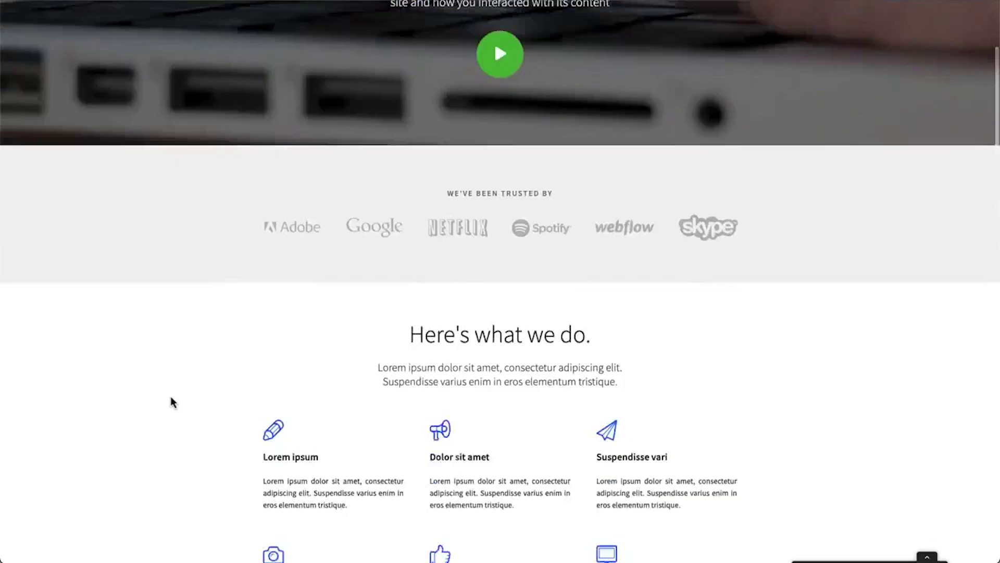
{"action": "scroll", "coordinate": [171, 399], "scroll_direction": "down", "scroll_amount": 5}
{"action": "scroll", "coordinate": [171, 398], "scroll_direction": "down", "scroll_amount": 4}
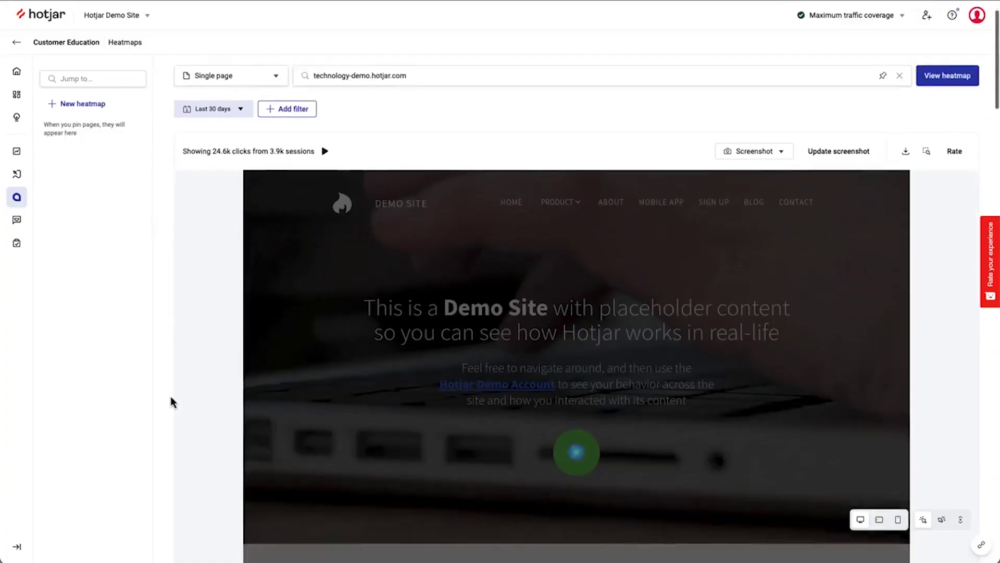
{"action": "scroll", "coordinate": [171, 396], "scroll_direction": "down", "scroll_amount": 3}
{"action": "scroll", "coordinate": [171, 397], "scroll_direction": "down", "scroll_amount": 5}
{"action": "scroll", "coordinate": [171, 397], "scroll_direction": "down", "scroll_amount": 4}
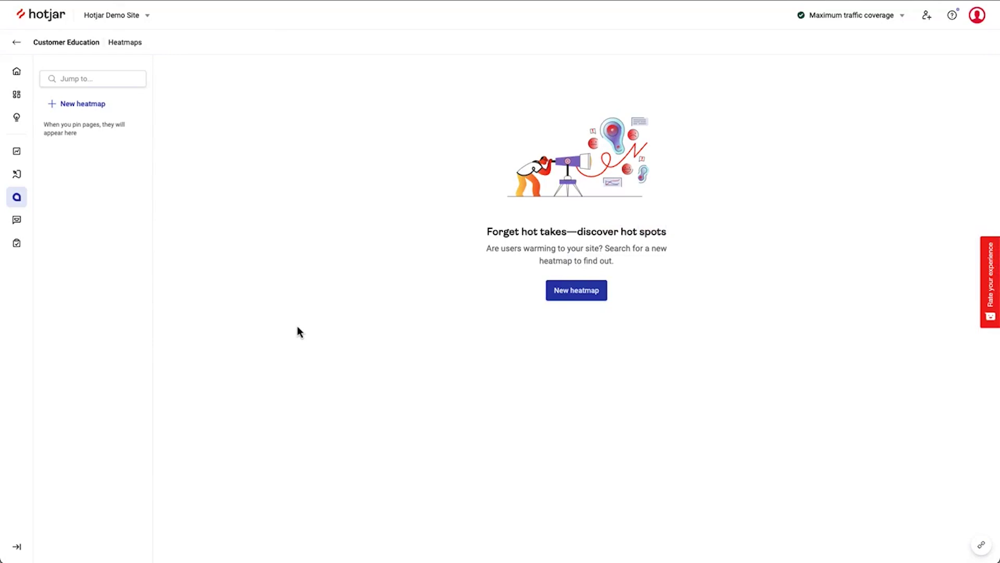
- Build a /contact page heatmap over the last 12 months and pin it as 'Contact'
{"action": "left_click", "coordinate": [573, 297]}
{"action": "left_click", "coordinate": [416, 252]}
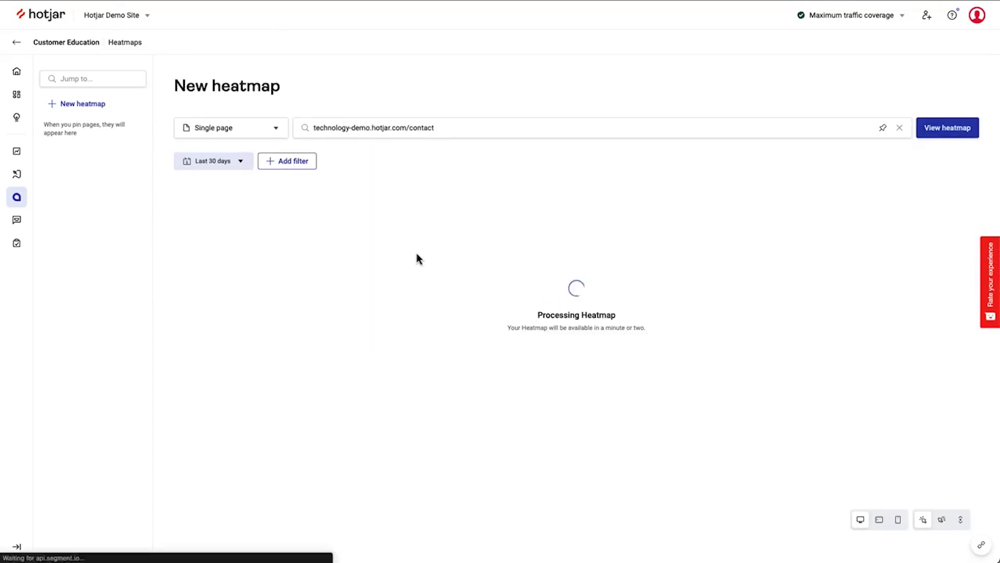
{"action": "scroll", "coordinate": [346, 263], "scroll_direction": "down", "scroll_amount": 1}
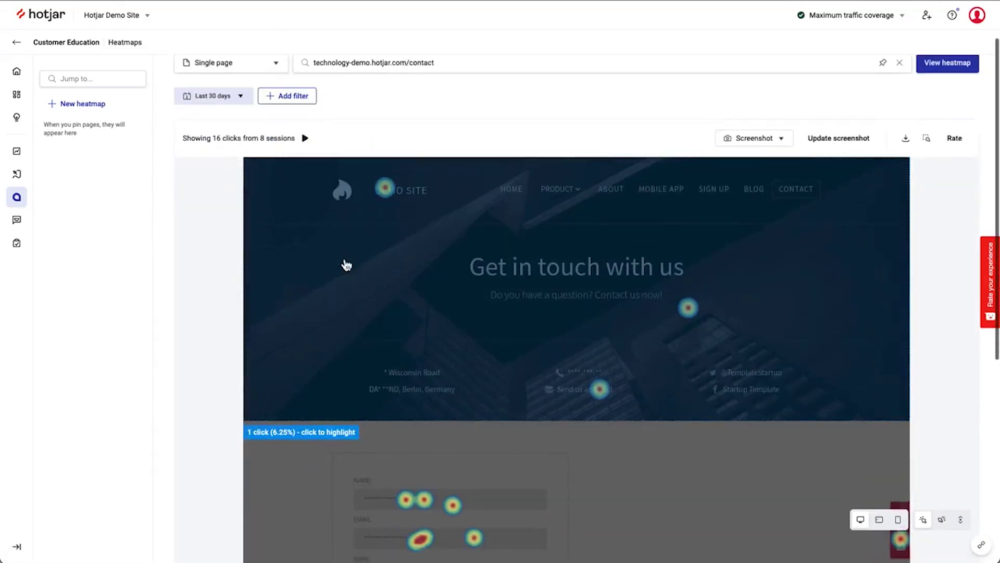
{"action": "scroll", "coordinate": [346, 263], "scroll_direction": "down", "scroll_amount": 2}
{"action": "scroll", "coordinate": [347, 263], "scroll_direction": "down", "scroll_amount": 2}
{"action": "scroll", "coordinate": [345, 264], "scroll_direction": "up", "scroll_amount": 5}
{"action": "left_click", "coordinate": [212, 161]}
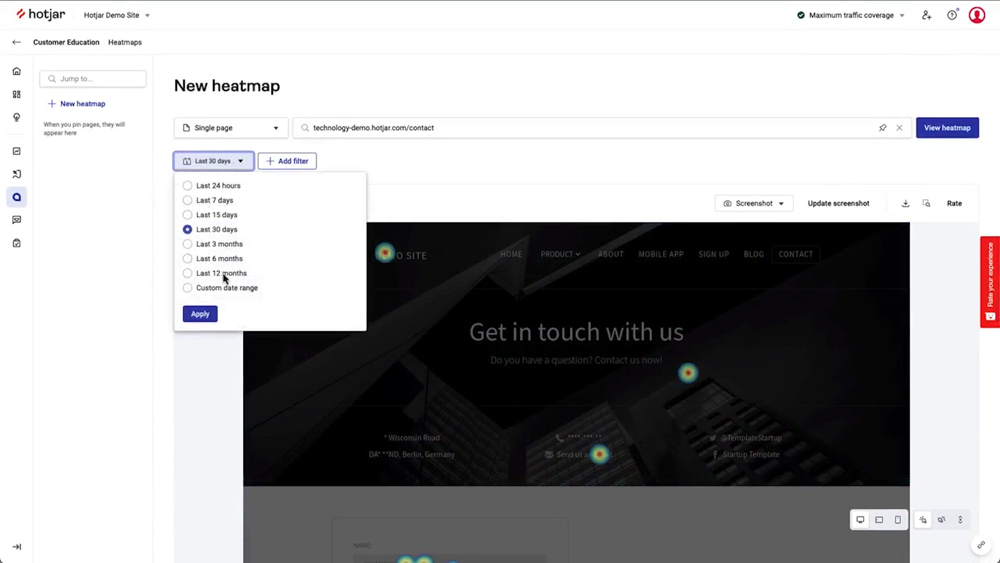
{"action": "left_click", "coordinate": [200, 273]}
{"action": "left_click", "coordinate": [200, 313]}
{"action": "scroll", "coordinate": [411, 381], "scroll_direction": "down", "scroll_amount": 1}
{"action": "scroll", "coordinate": [411, 381], "scroll_direction": "down", "scroll_amount": 2}
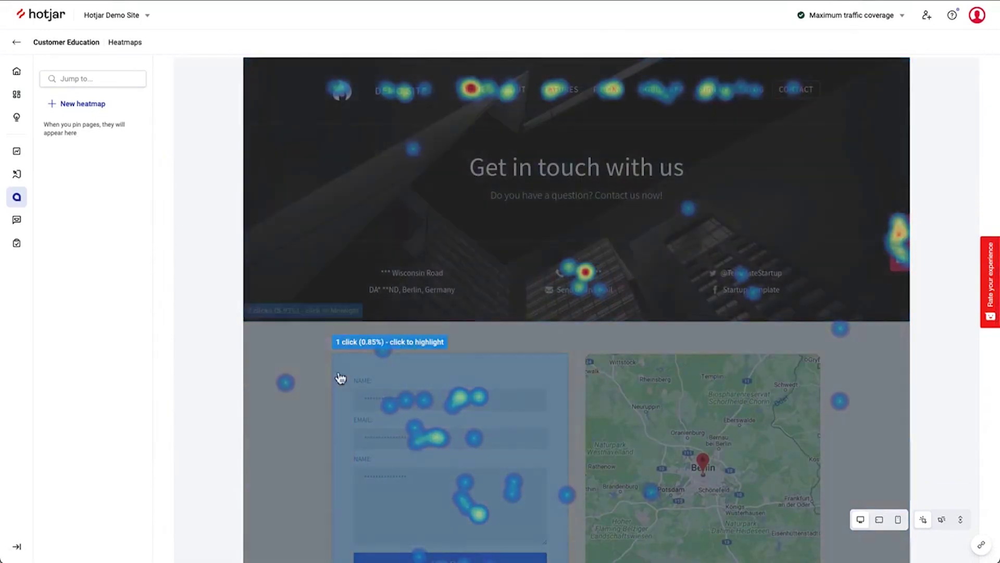
{"action": "scroll", "coordinate": [339, 380], "scroll_direction": "up", "scroll_amount": 3}
{"action": "left_click", "coordinate": [882, 129]}
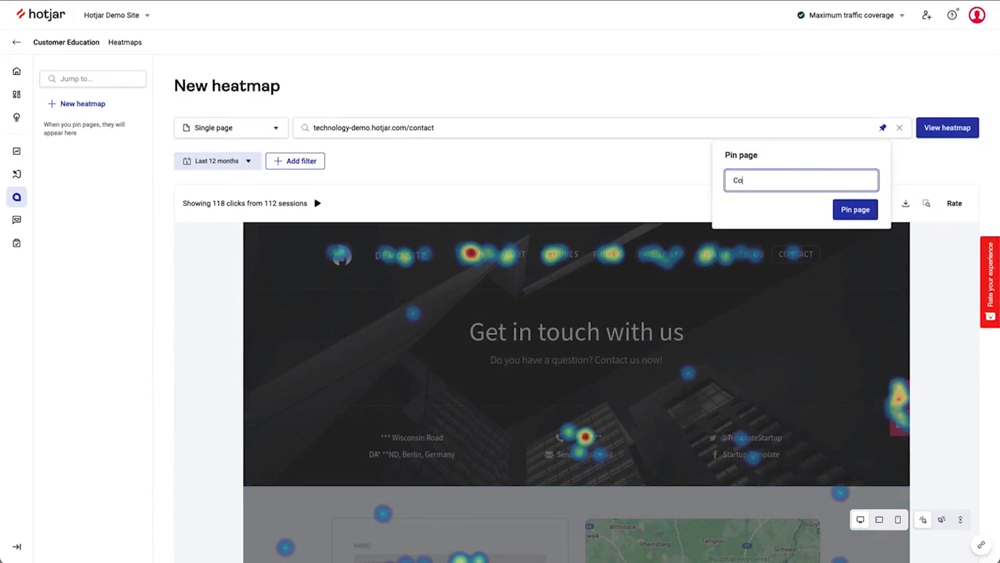
{"action": "left_click", "coordinate": [859, 212]}
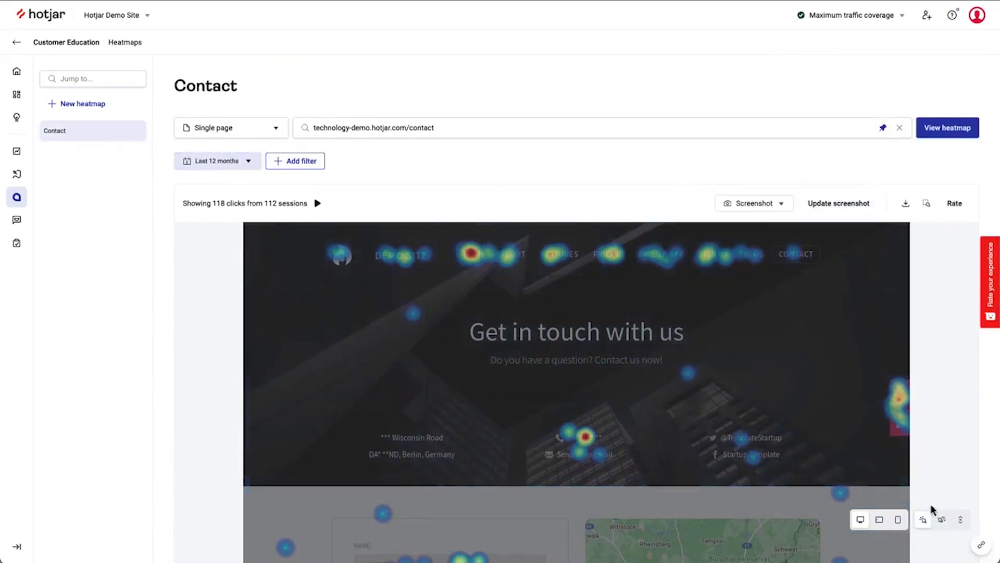
{"action": "scroll", "coordinate": [931, 509], "scroll_direction": "down", "scroll_amount": 5}
{"action": "scroll", "coordinate": [931, 509], "scroll_direction": "up", "scroll_amount": 5}
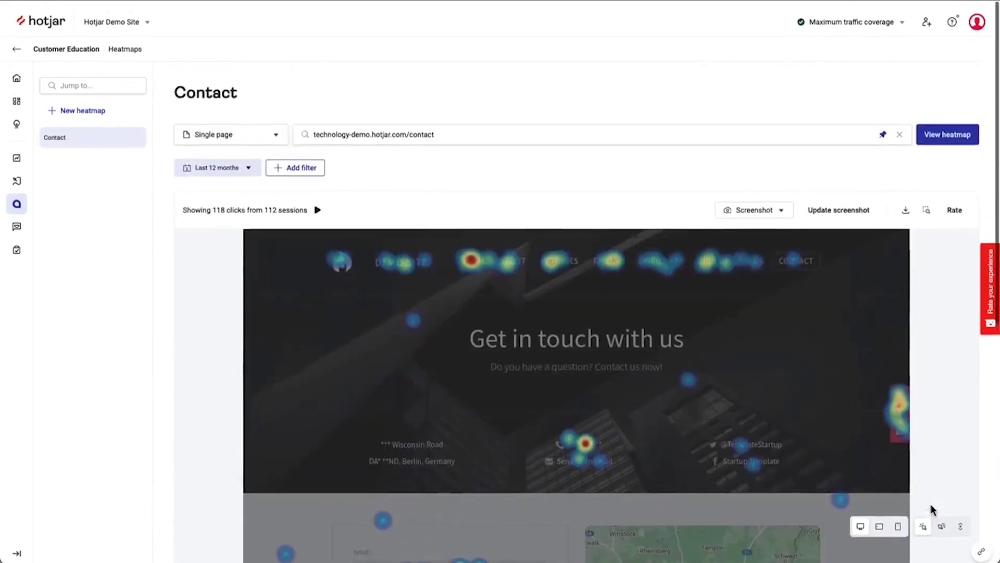
{"action": "scroll", "coordinate": [917, 414], "scroll_direction": "down", "scroll_amount": 2}
{"action": "scroll", "coordinate": [917, 414], "scroll_direction": "down", "scroll_amount": 3}
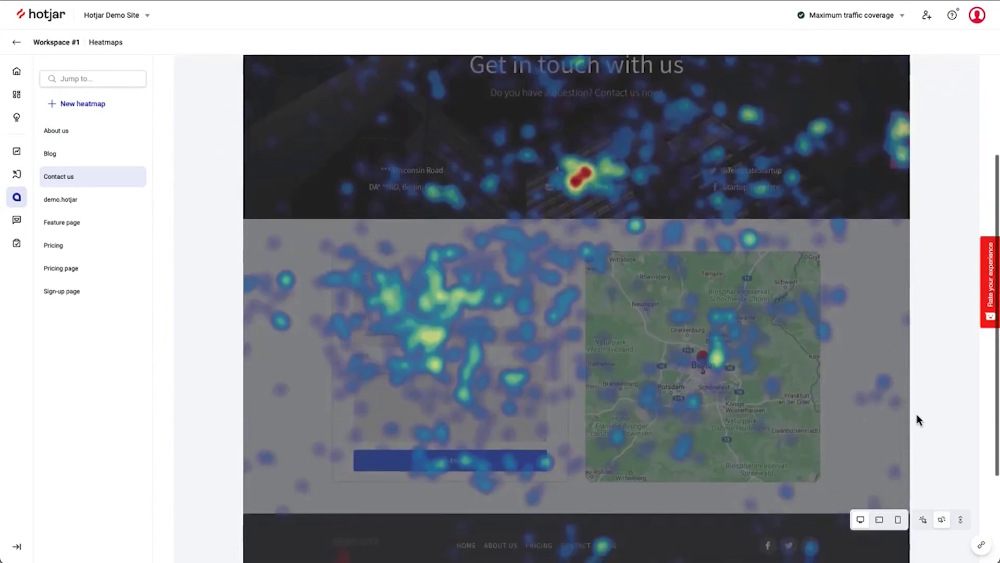
{"action": "scroll", "coordinate": [917, 415], "scroll_direction": "down", "scroll_amount": 1}
{"action": "scroll", "coordinate": [917, 415], "scroll_direction": "up", "scroll_amount": 2}
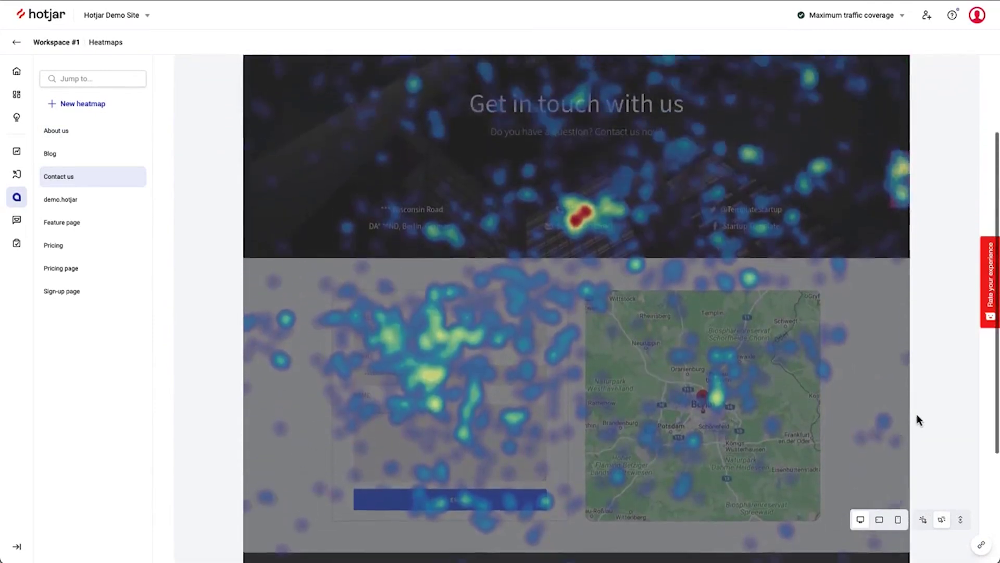
{"action": "scroll", "coordinate": [917, 415], "scroll_direction": "up", "scroll_amount": 2}
{"action": "scroll", "coordinate": [917, 414], "scroll_direction": "up", "scroll_amount": 2}
{"action": "scroll", "coordinate": [917, 413], "scroll_direction": "up", "scroll_amount": 1}
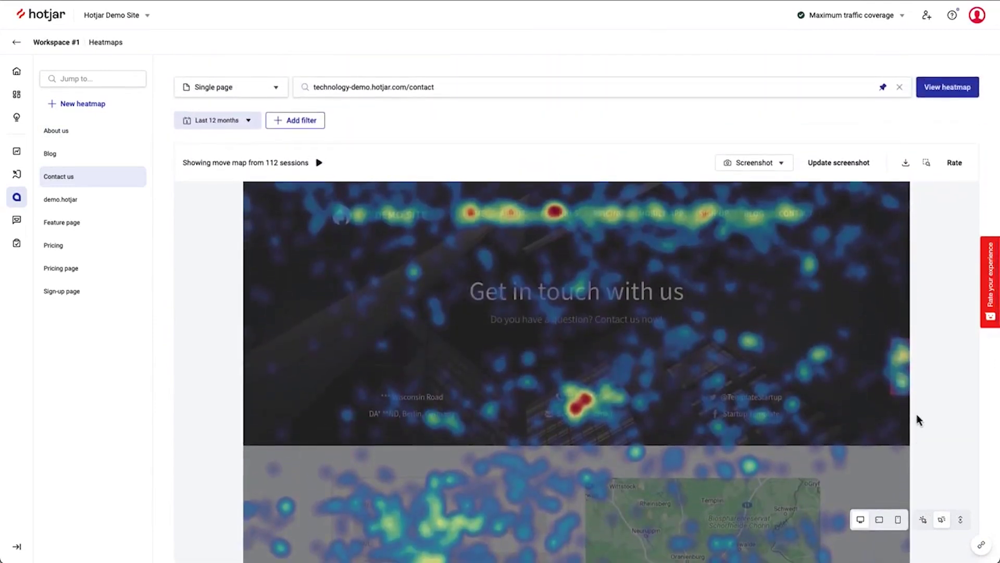
{"action": "scroll", "coordinate": [777, 316], "scroll_direction": "down", "scroll_amount": 1}
{"action": "scroll", "coordinate": [723, 358], "scroll_direction": "down", "scroll_amount": 2}
{"action": "scroll", "coordinate": [709, 429], "scroll_direction": "down", "scroll_amount": 2}
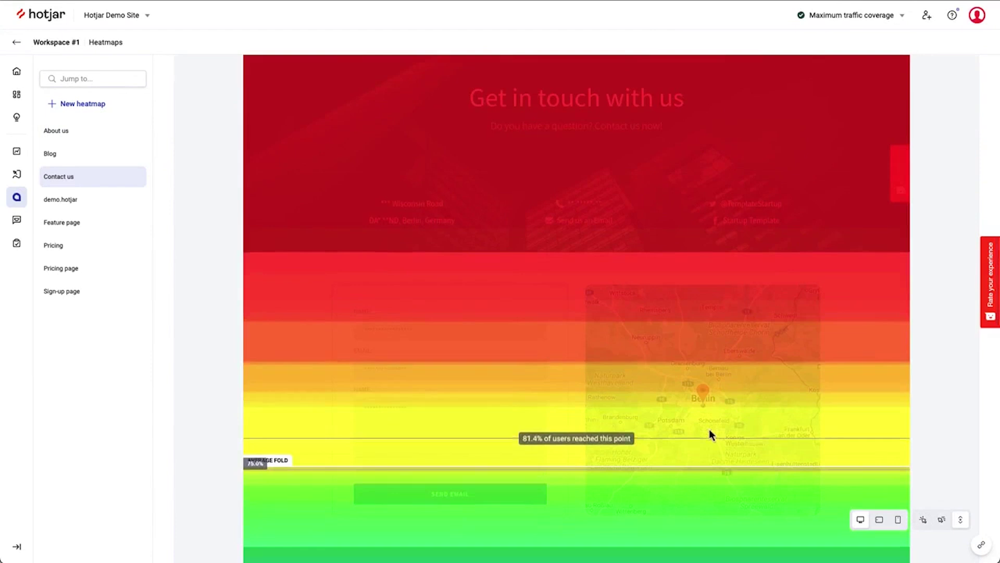
{"action": "scroll", "coordinate": [710, 435], "scroll_direction": "down", "scroll_amount": 2}
{"action": "scroll", "coordinate": [699, 505], "scroll_direction": "down", "scroll_amount": 1}
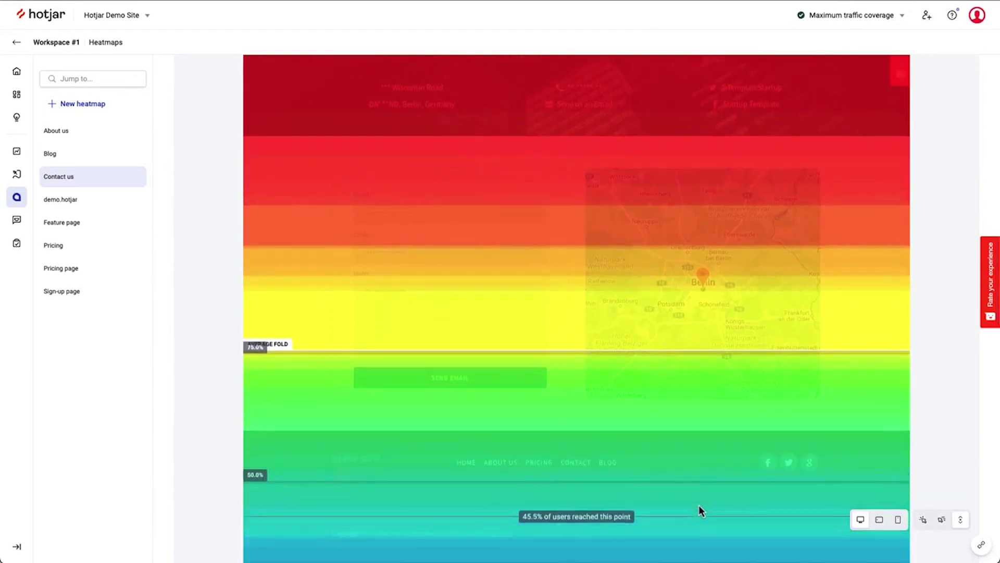
{"action": "scroll", "coordinate": [696, 306], "scroll_direction": "up", "scroll_amount": 1}
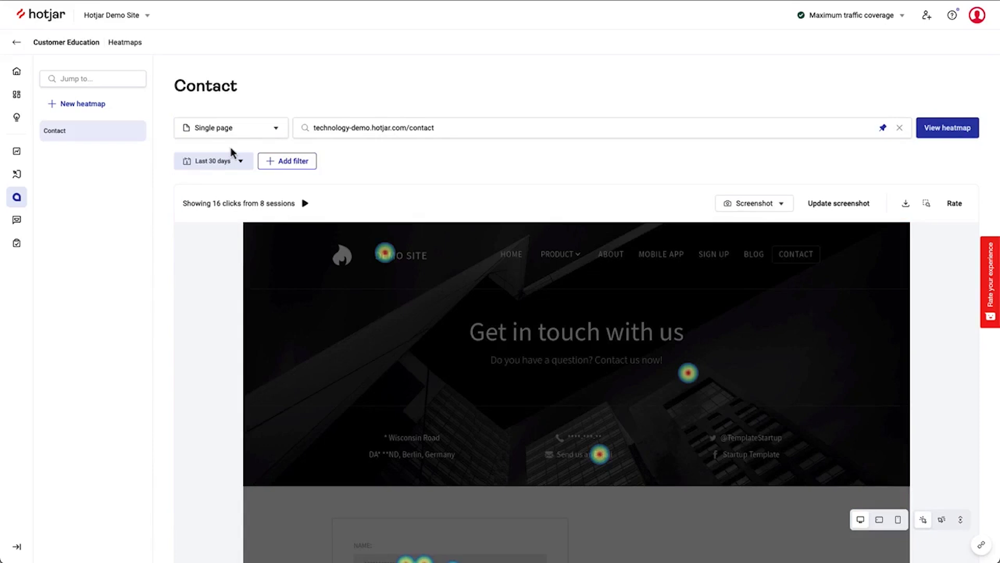
- Limit the Contact heatmap to the last 3 months and returning users only
{"action": "left_click", "coordinate": [234, 161]}
{"action": "left_click", "coordinate": [208, 243]}
{"action": "left_click", "coordinate": [206, 313]}
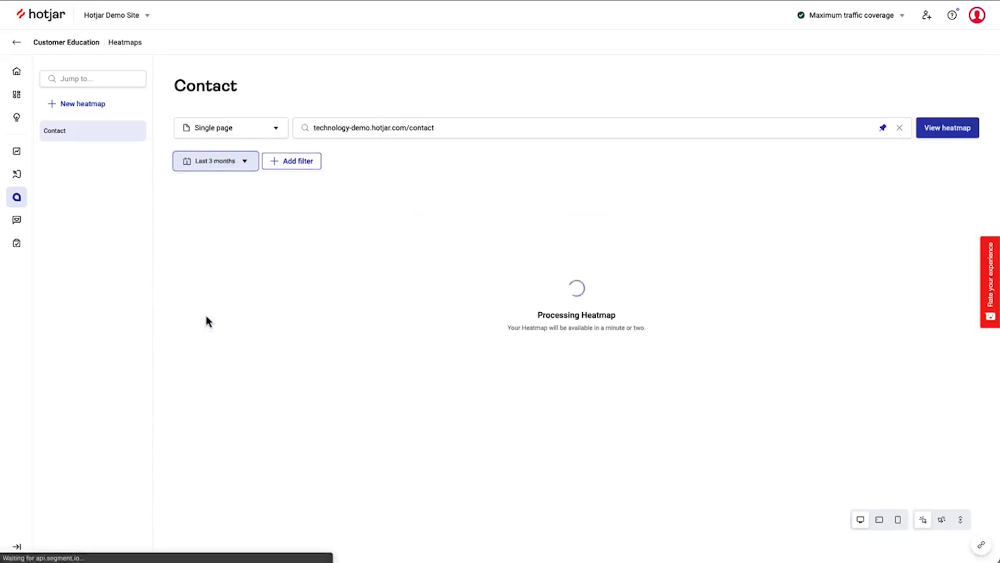
{"action": "left_click", "coordinate": [298, 160]}
{"action": "left_click", "coordinate": [300, 316]}
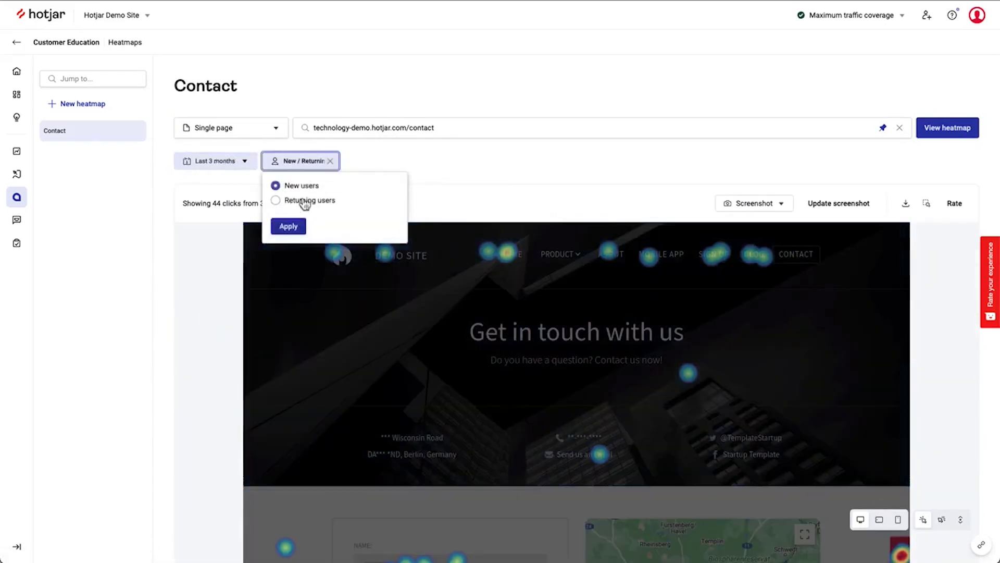
{"action": "left_click", "coordinate": [301, 200]}
{"action": "left_click", "coordinate": [286, 225]}
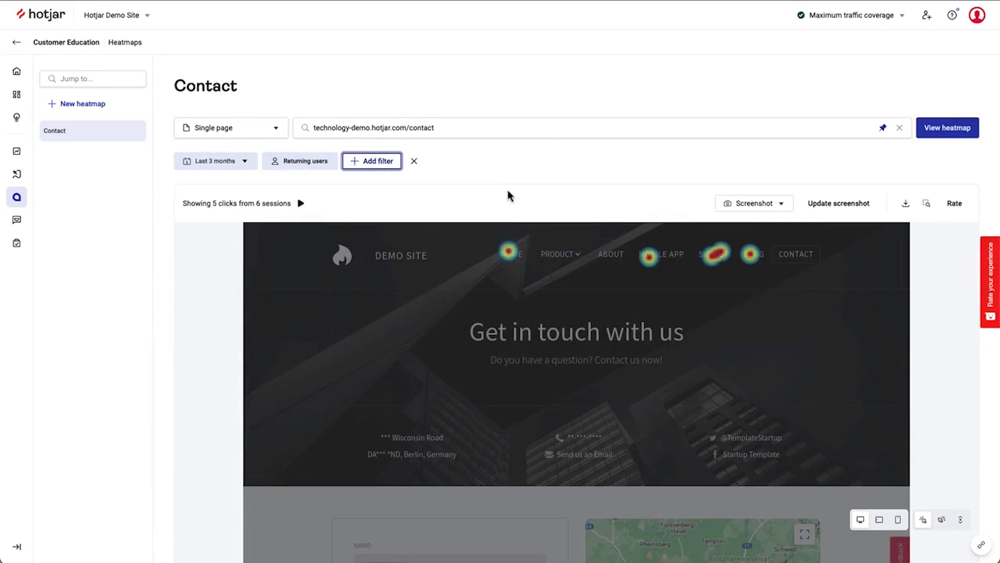
- Try the Events and Total purchases attribute filters, then remove both
{"action": "left_click", "coordinate": [372, 164]}
{"action": "left_click", "coordinate": [385, 404]}
{"action": "left_click", "coordinate": [386, 248]}
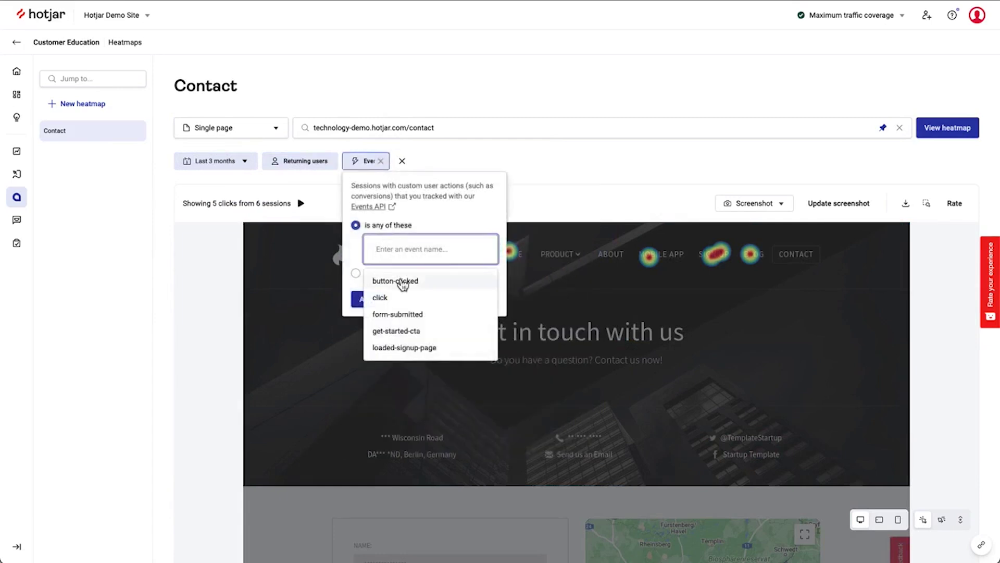
{"action": "left_click", "coordinate": [401, 160]}
{"action": "left_click", "coordinate": [484, 231]}
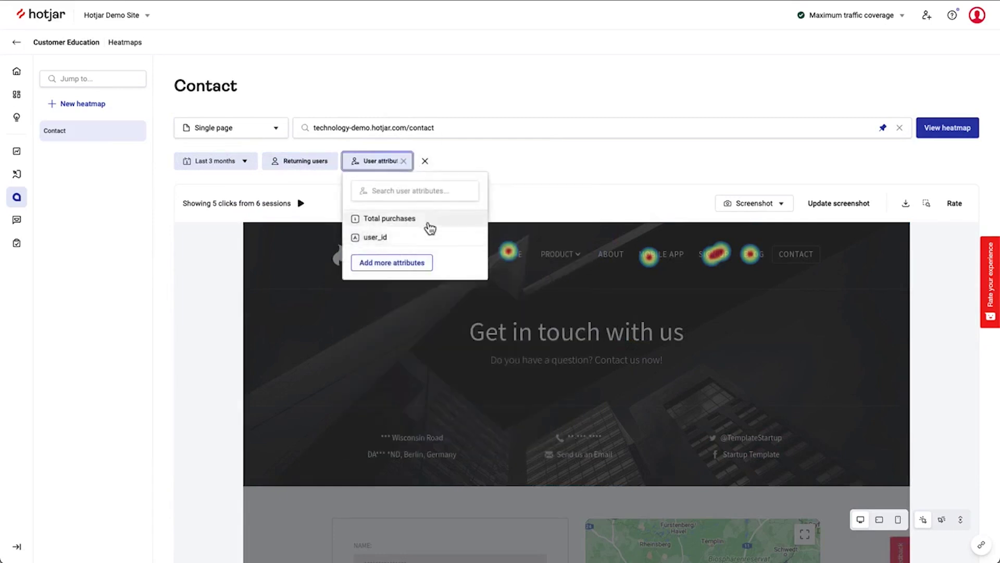
{"action": "left_click", "coordinate": [429, 223]}
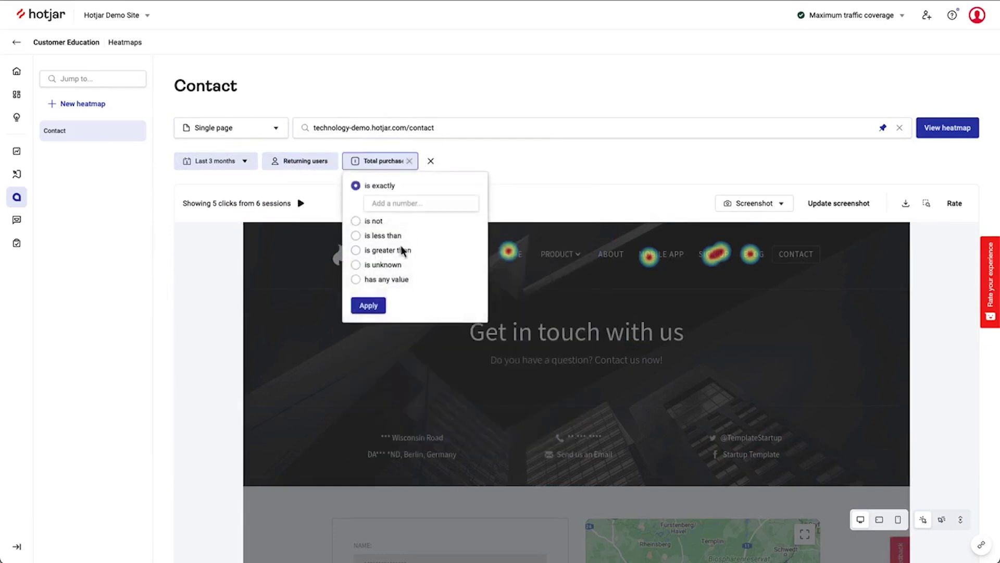
{"action": "left_click", "coordinate": [409, 161]}
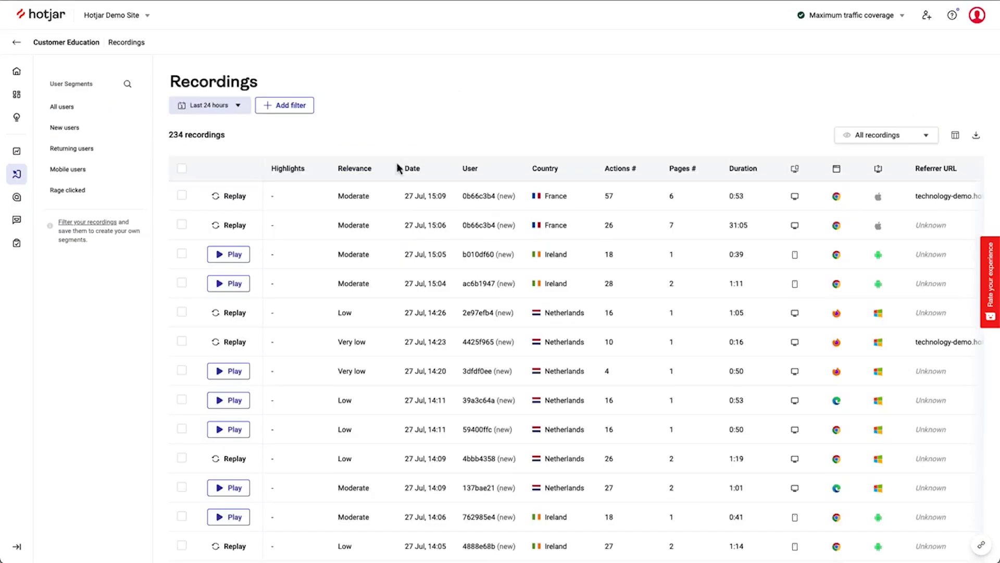
- Replay the French visitor's 15:09 session, showing its Actions list at 1x speed
{"action": "left_click", "coordinate": [270, 198]}
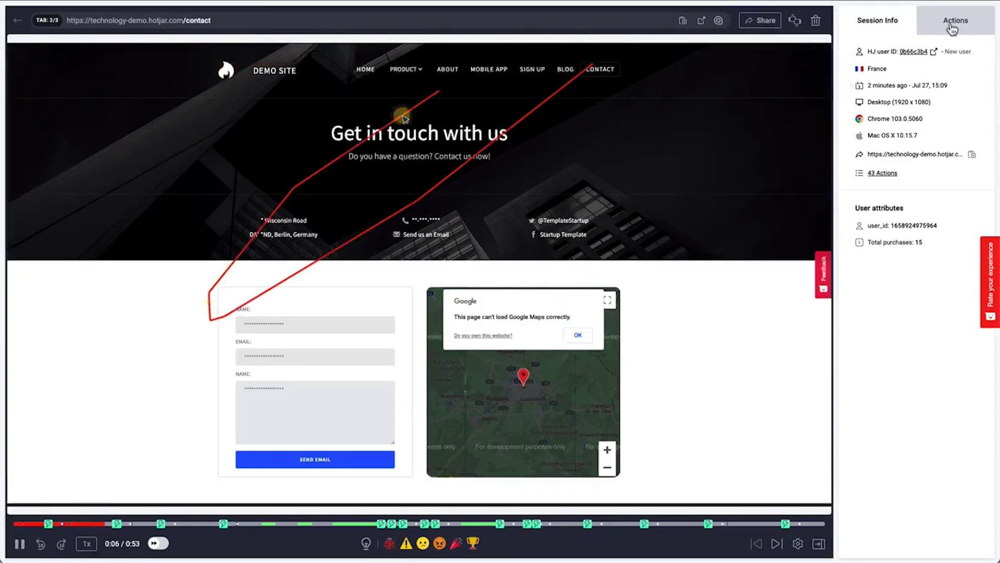
{"action": "left_click", "coordinate": [952, 24]}
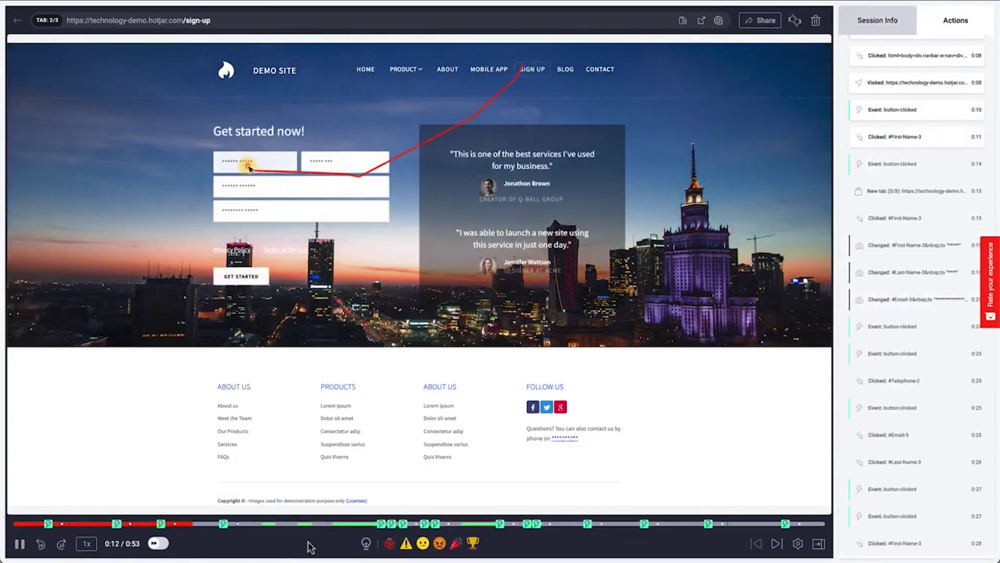
{"action": "left_click", "coordinate": [86, 544]}
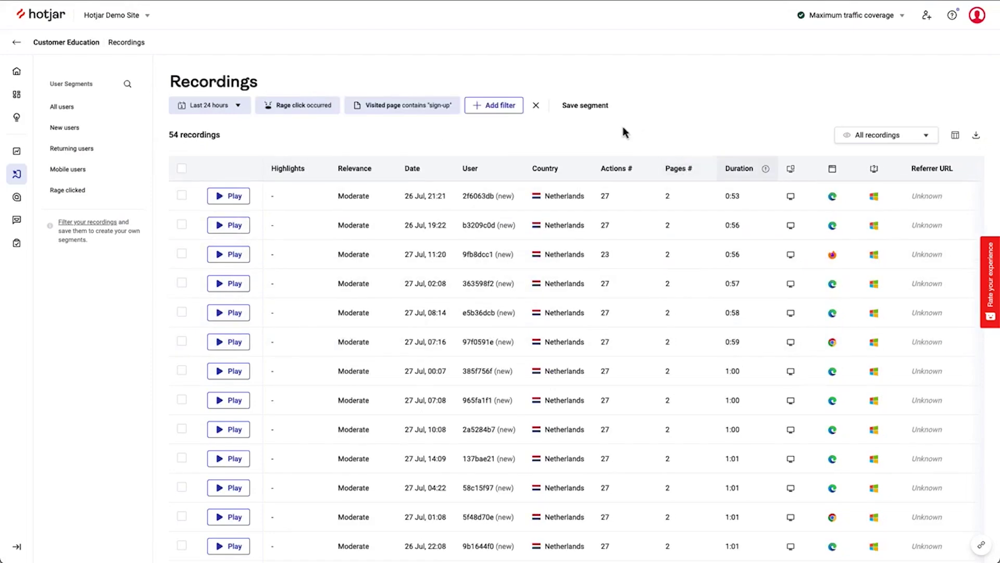
- Save the 'Rage click on sign up' segment, then try user-attribute and custom-event filters
{"action": "left_click", "coordinate": [600, 115]}
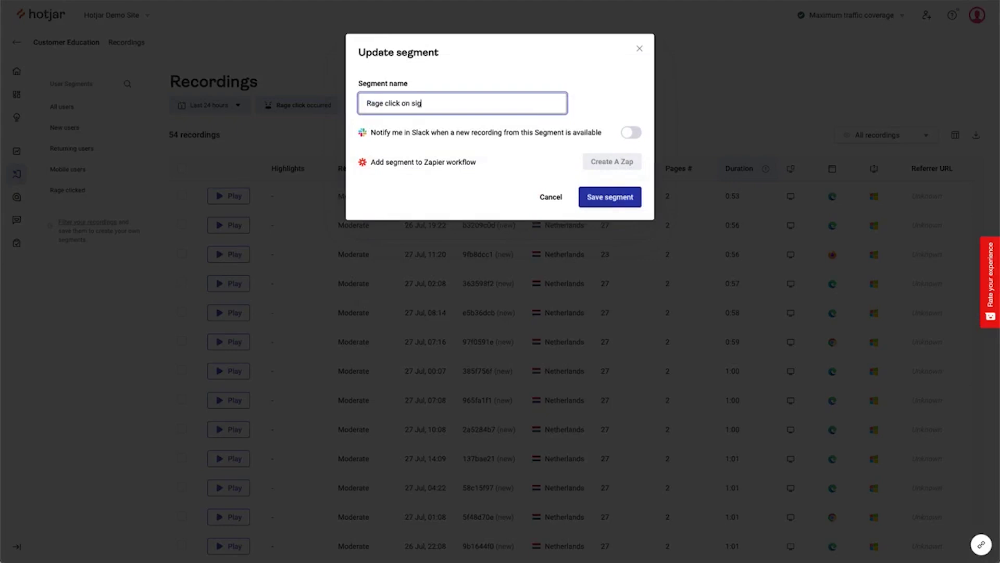
{"action": "left_click", "coordinate": [609, 197]}
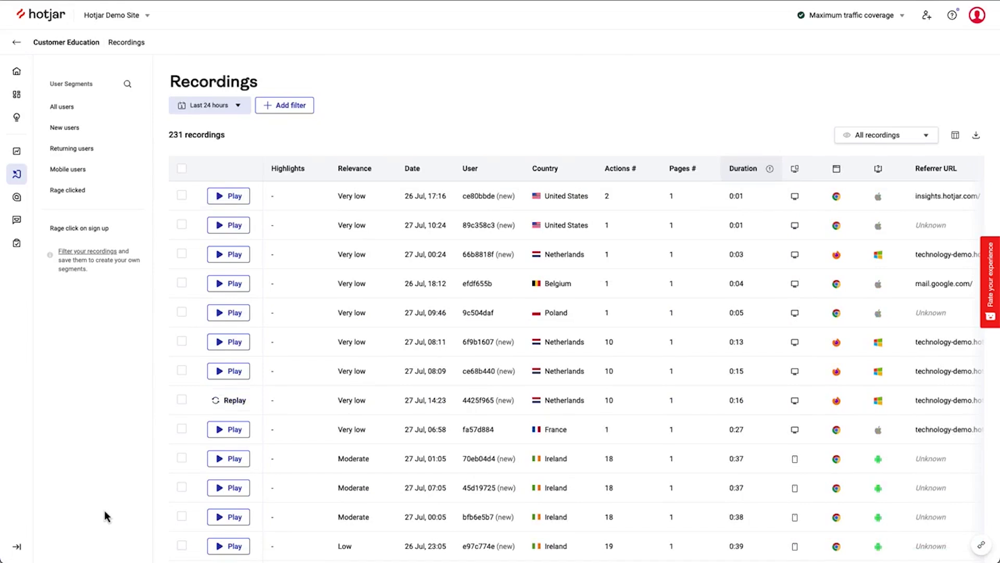
{"action": "left_click", "coordinate": [284, 108]}
{"action": "left_click", "coordinate": [406, 176]}
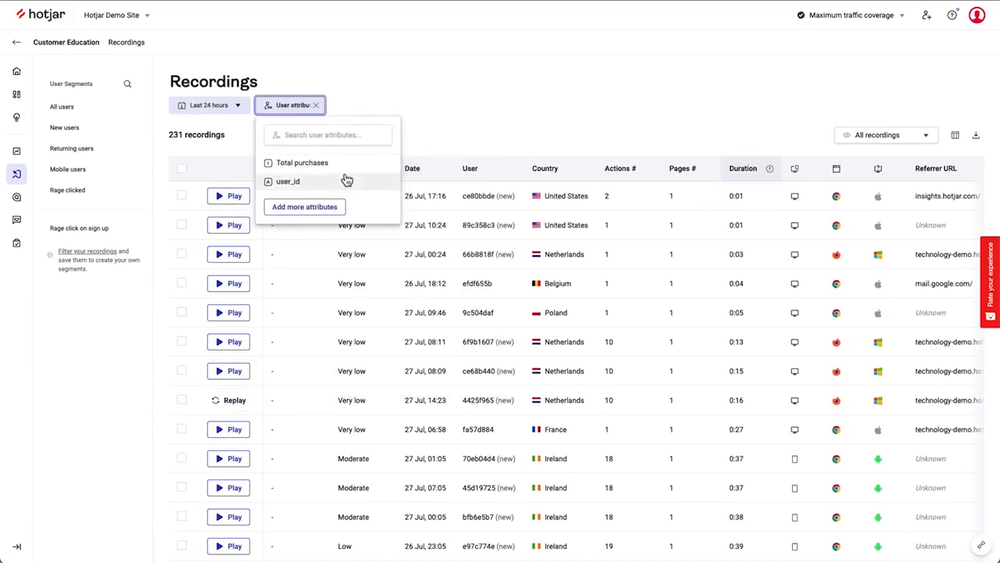
{"action": "left_click", "coordinate": [315, 105]}
{"action": "left_click", "coordinate": [289, 104]}
{"action": "left_click", "coordinate": [301, 315]}
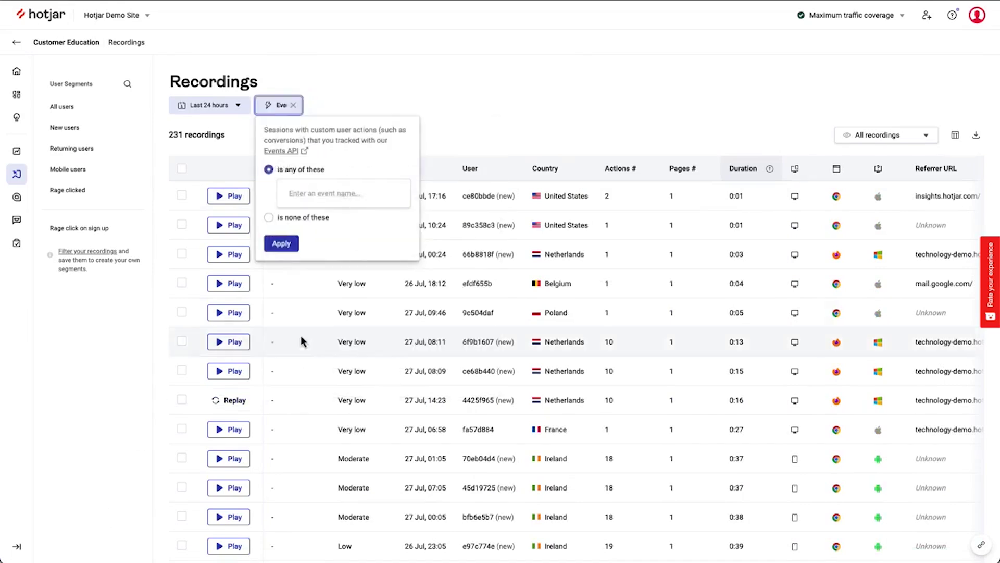
{"action": "left_click", "coordinate": [326, 188]}
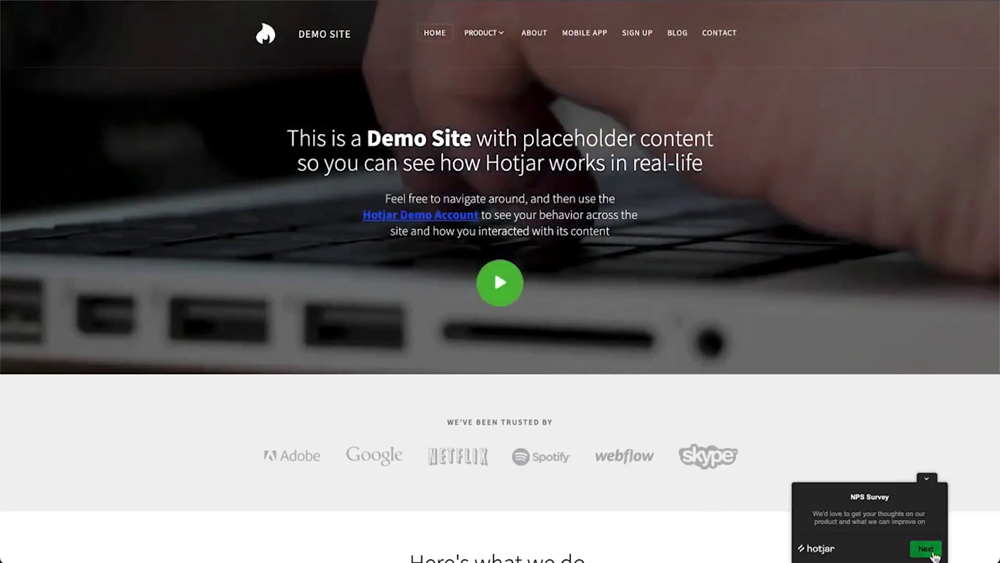
- Rate the demo site 9 in the NPS survey and begin writing improvement feedback
{"action": "left_click", "coordinate": [921, 509]}
{"action": "left_click", "coordinate": [925, 548]}
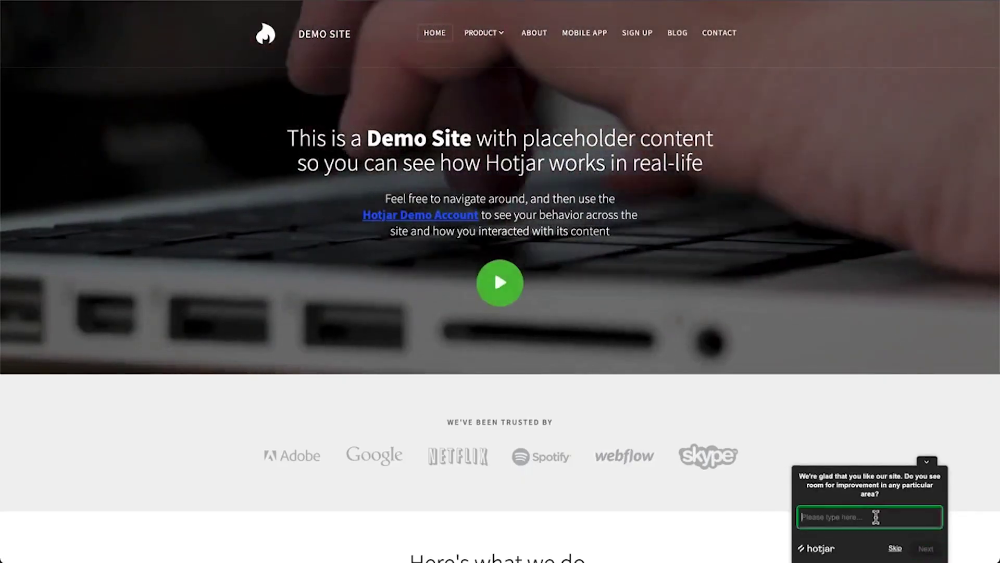
{"action": "type", "text": "Is this a real site? Looks like"}
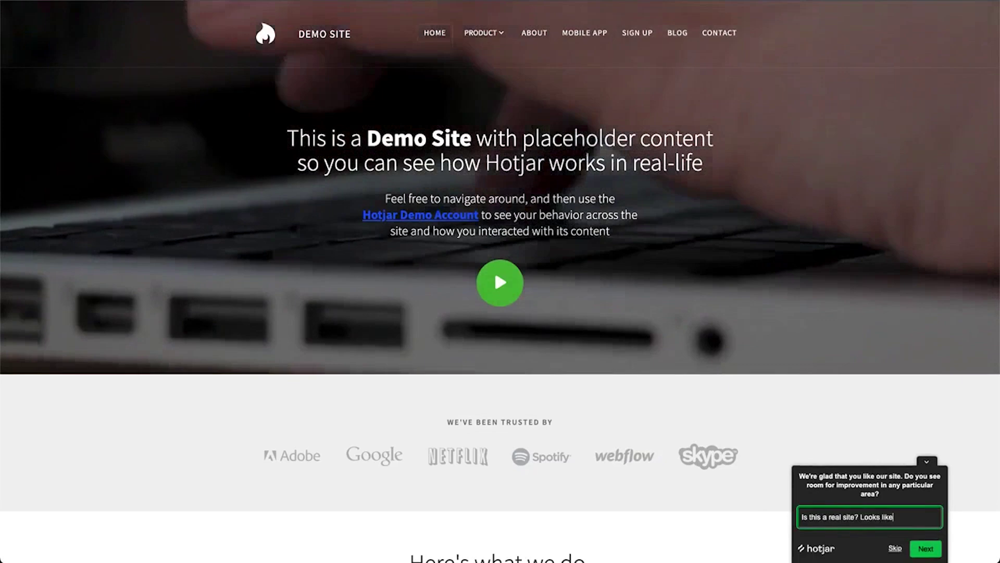
{"action": "type", "text": " a demo"}
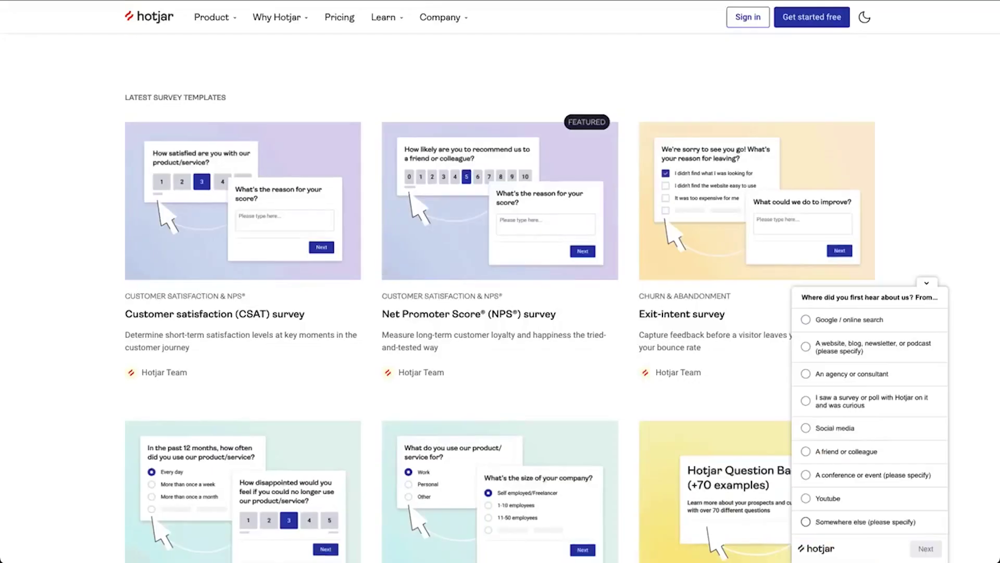
{"action": "scroll", "coordinate": [882, 521], "scroll_direction": "down", "scroll_amount": 2}
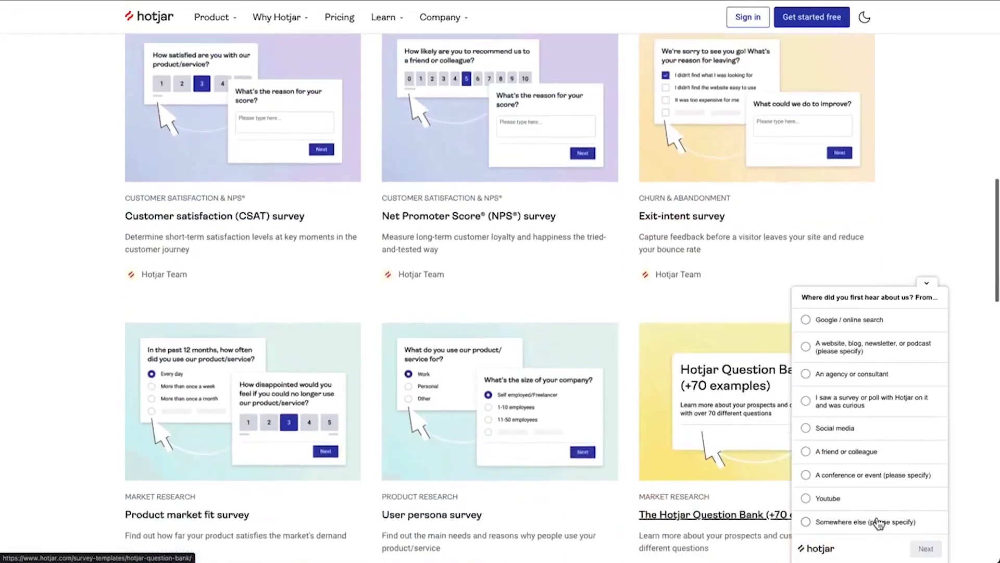
{"action": "scroll", "coordinate": [877, 397], "scroll_direction": "down", "scroll_amount": 2}
{"action": "scroll", "coordinate": [868, 226], "scroll_direction": "down", "scroll_amount": 2}
{"action": "scroll", "coordinate": [868, 226], "scroll_direction": "down", "scroll_amount": 2}
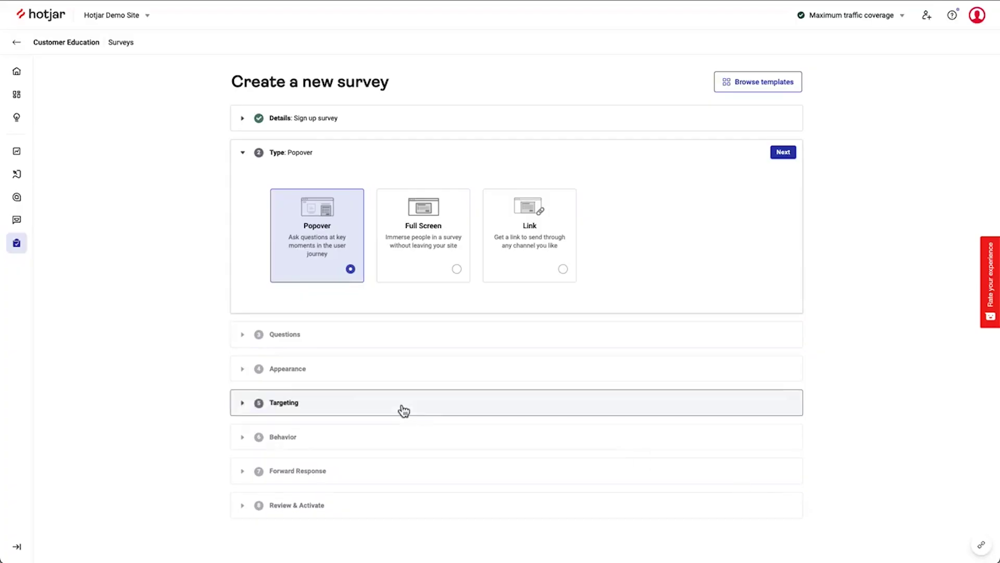
- Target the sign-up survey at specific users and pages, triggered by an event
{"action": "left_click", "coordinate": [401, 403]}
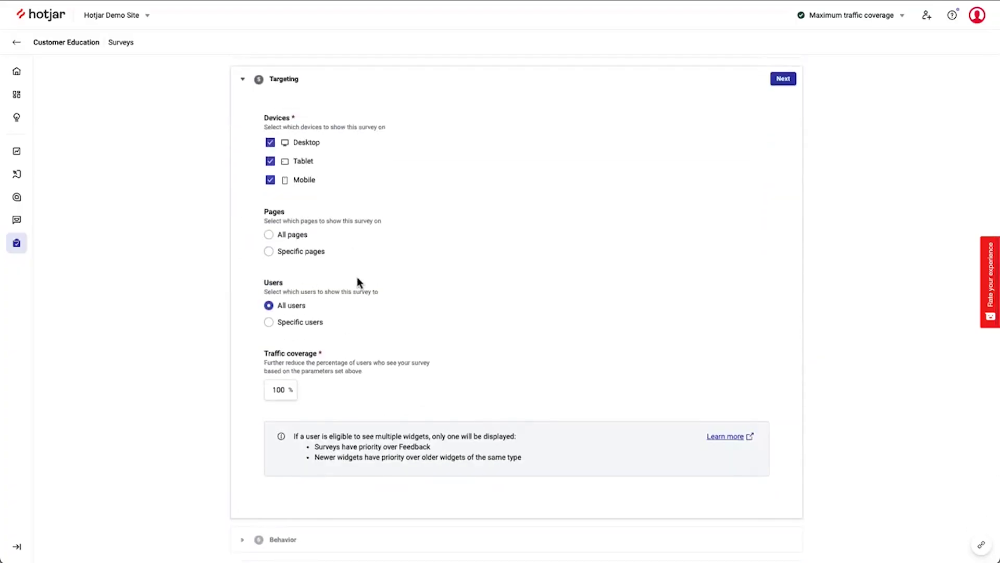
{"action": "left_click", "coordinate": [269, 317]}
{"action": "left_click", "coordinate": [312, 358]}
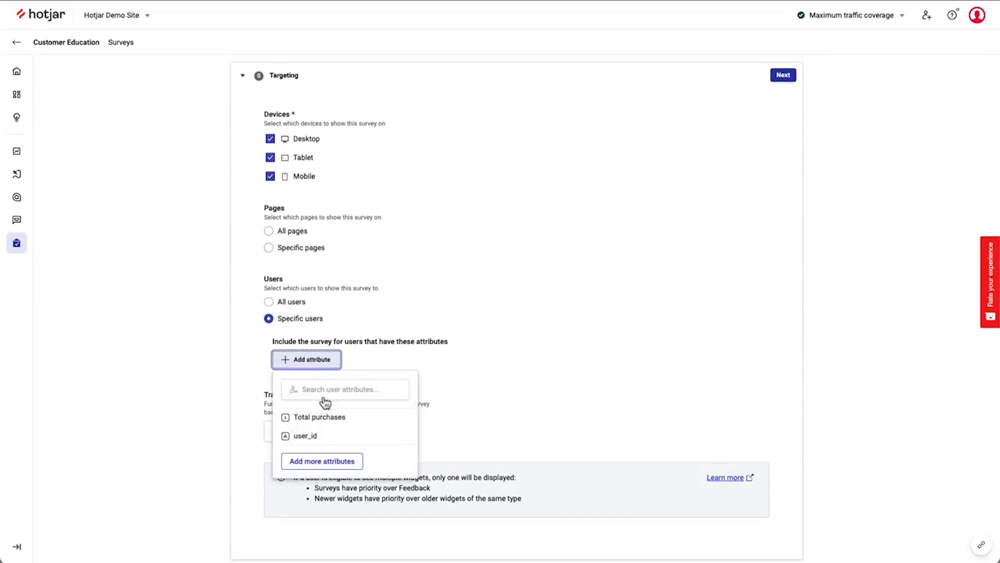
{"action": "left_click", "coordinate": [299, 249]}
{"action": "left_click", "coordinate": [329, 299]}
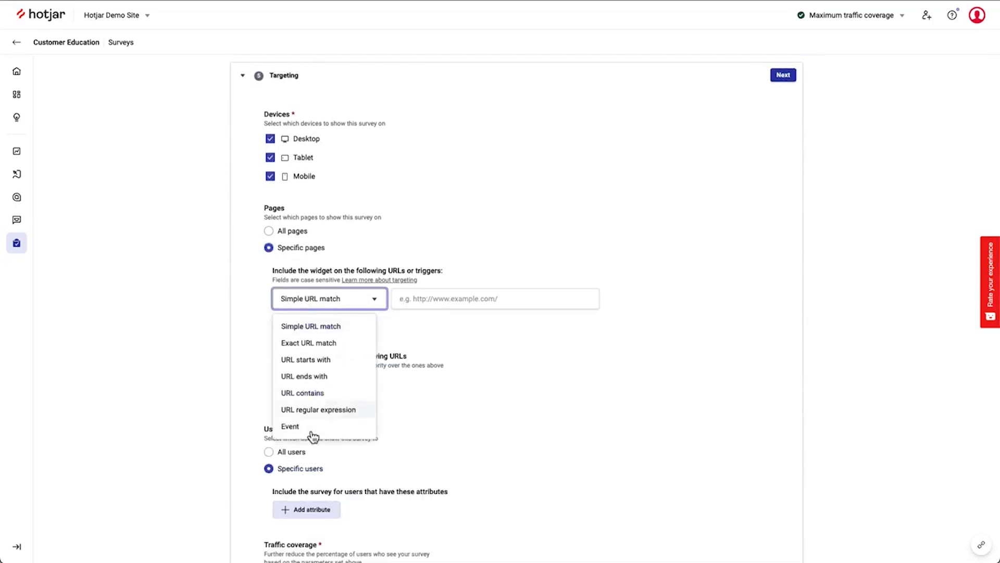
{"action": "left_click", "coordinate": [312, 426]}
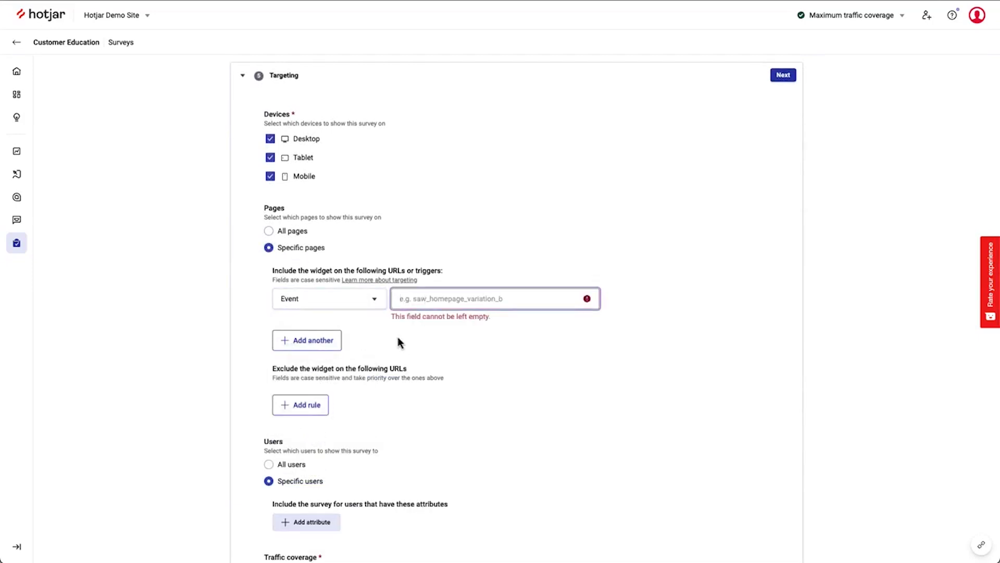
{"action": "scroll", "coordinate": [398, 342], "scroll_direction": "up", "scroll_amount": 5}
- Make it a link survey and route question 1 on to Question 2
{"action": "left_click", "coordinate": [529, 246]}
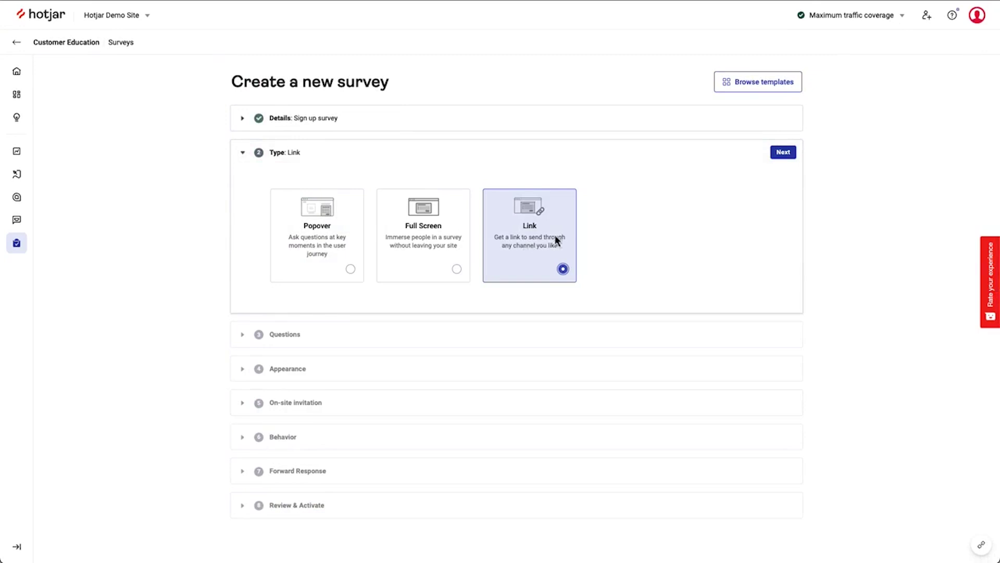
{"action": "left_click", "coordinate": [782, 152]}
{"action": "scroll", "coordinate": [596, 306], "scroll_direction": "down", "scroll_amount": 5}
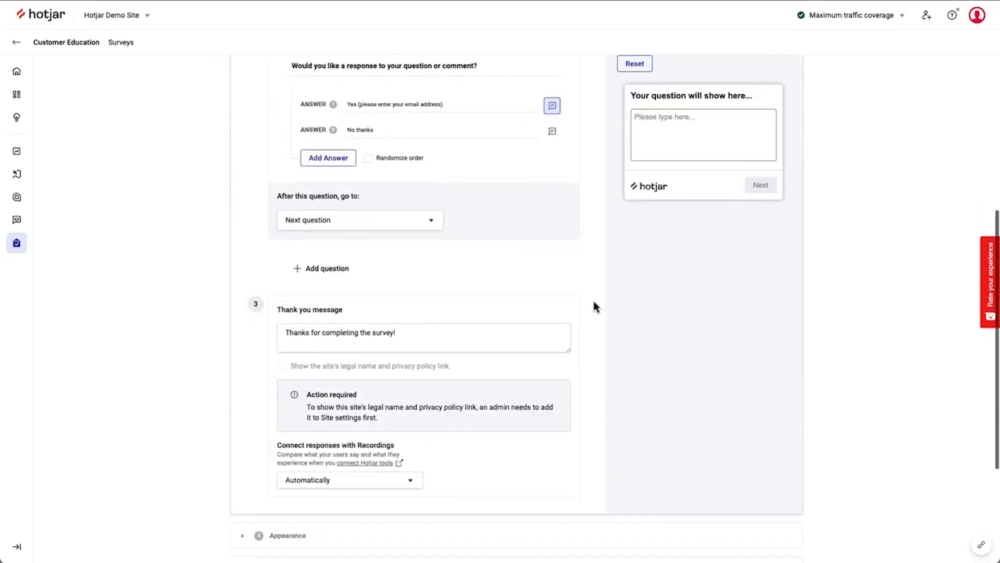
{"action": "scroll", "coordinate": [594, 307], "scroll_direction": "down", "scroll_amount": 5}
{"action": "left_click", "coordinate": [573, 381]}
{"action": "scroll", "coordinate": [573, 380], "scroll_direction": "down", "scroll_amount": 1}
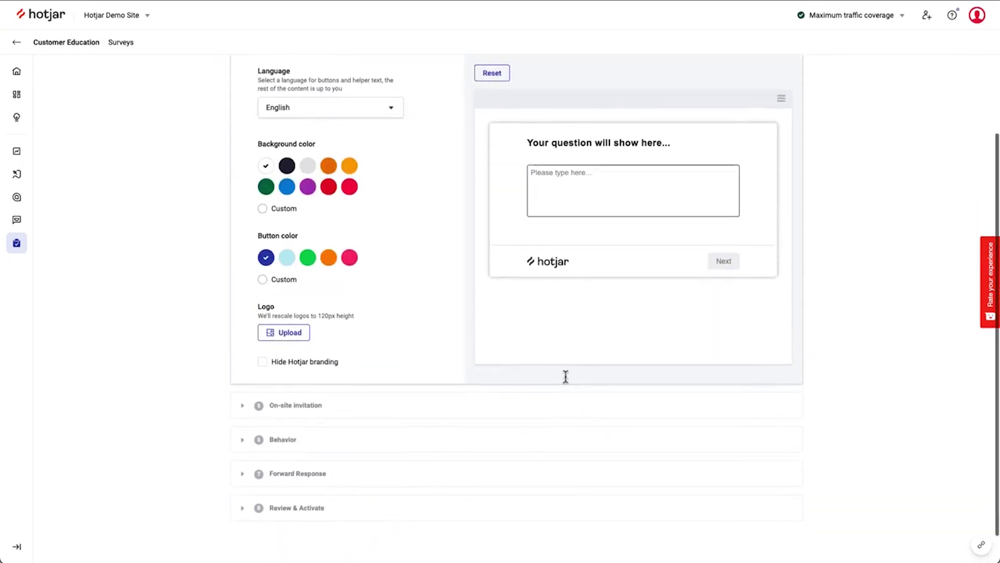
{"action": "scroll", "coordinate": [461, 368], "scroll_direction": "down", "scroll_amount": 1}
{"action": "left_click", "coordinate": [450, 384]}
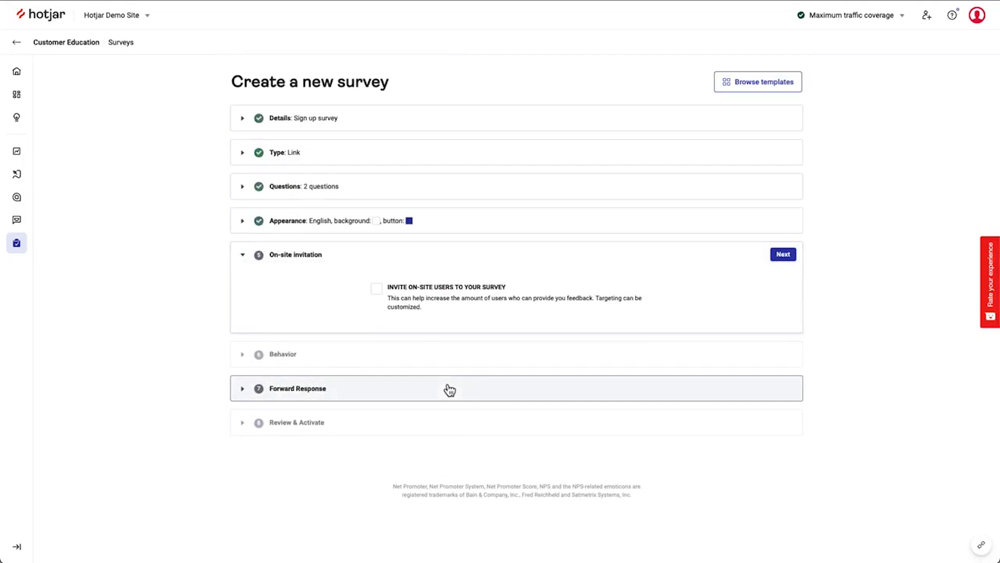
{"action": "left_click", "coordinate": [331, 235]}
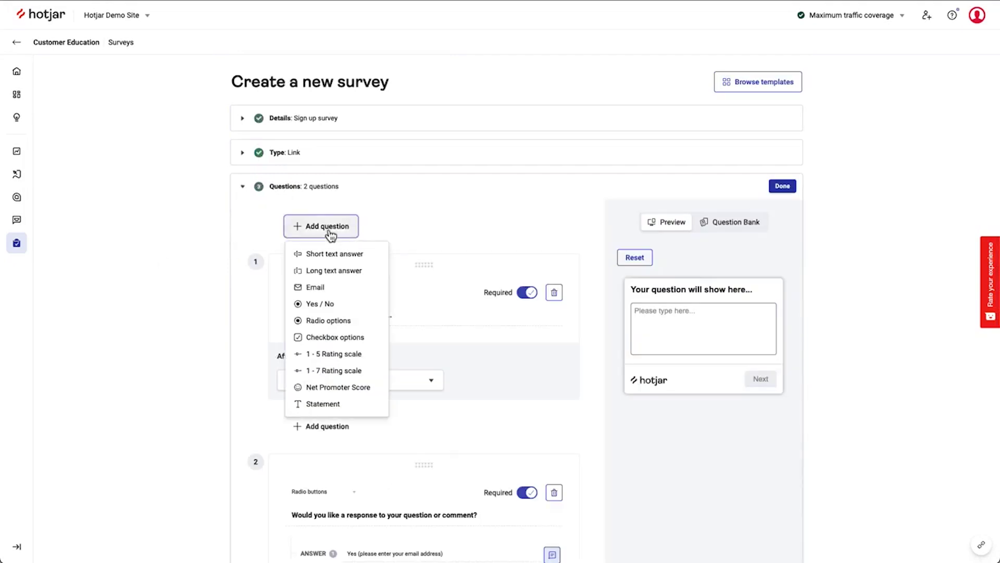
{"action": "left_click", "coordinate": [507, 232]}
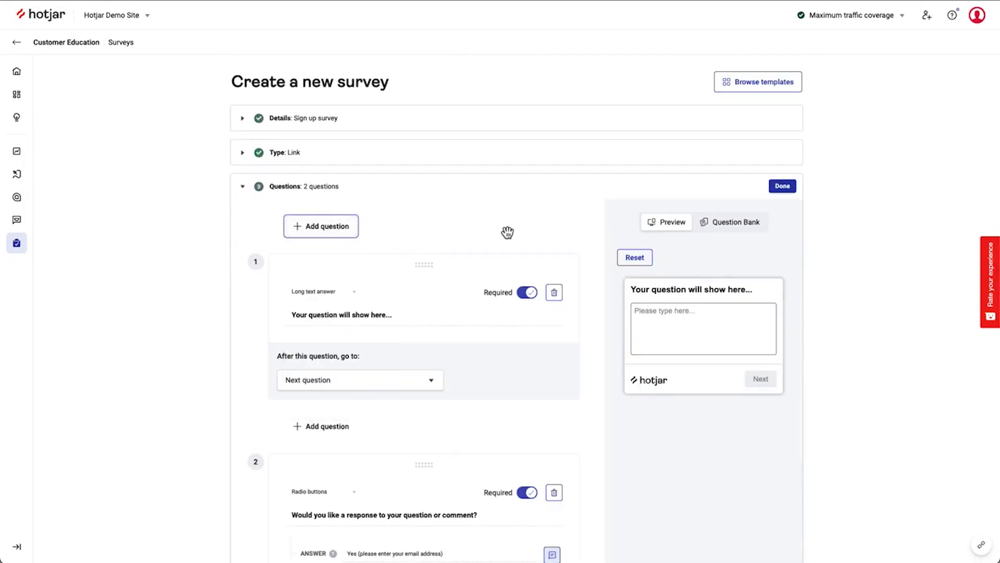
{"action": "left_click", "coordinate": [424, 379]}
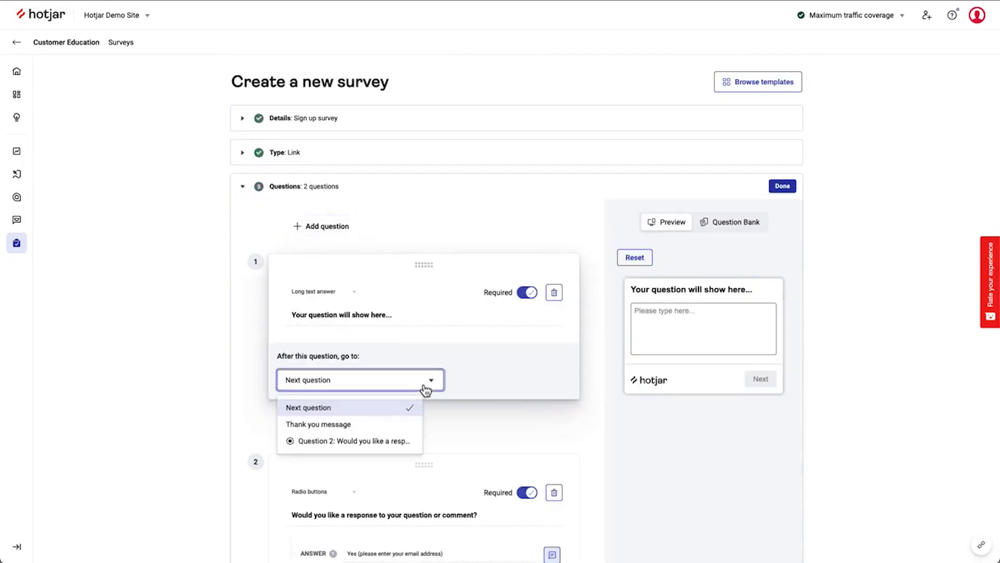
{"action": "left_click", "coordinate": [393, 443]}
{"action": "scroll", "coordinate": [390, 438], "scroll_direction": "down", "scroll_amount": 3}
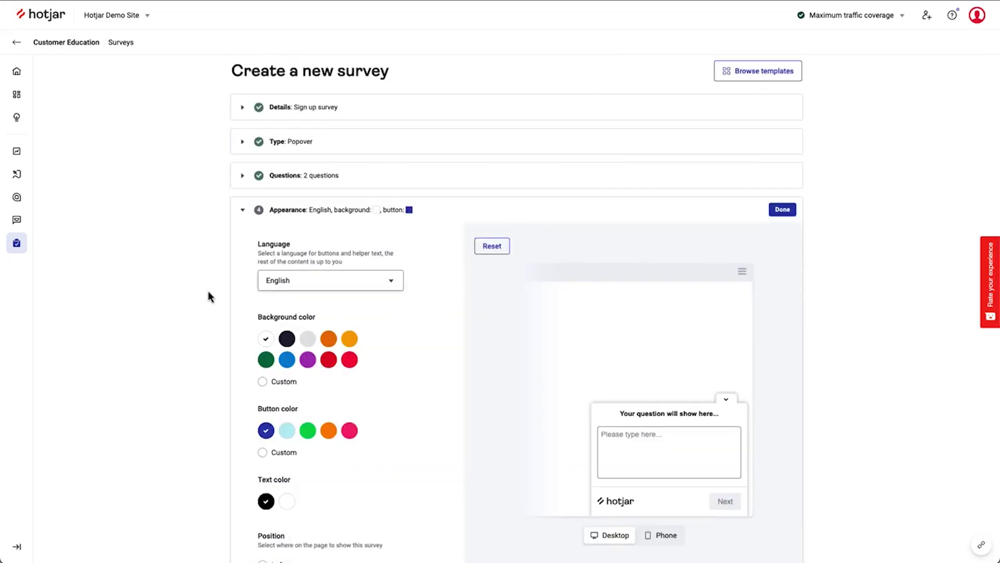
{"action": "scroll", "coordinate": [235, 295], "scroll_direction": "down", "scroll_amount": 1}
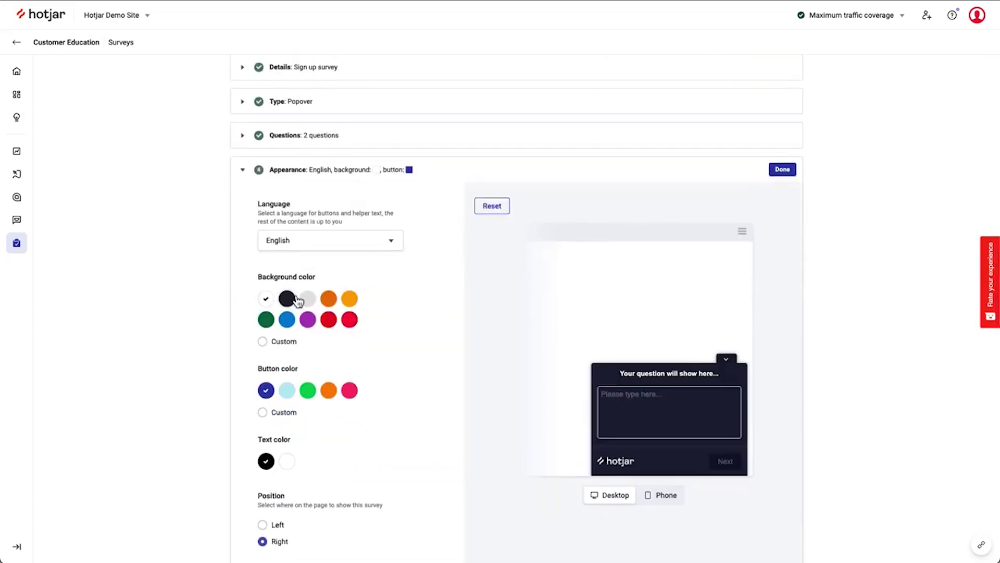
- Give the survey a black background and show it when a user is leaving
{"action": "left_click", "coordinate": [328, 300]}
{"action": "left_click", "coordinate": [287, 319]}
{"action": "left_click", "coordinate": [287, 299]}
{"action": "scroll", "coordinate": [286, 299], "scroll_direction": "down", "scroll_amount": 1}
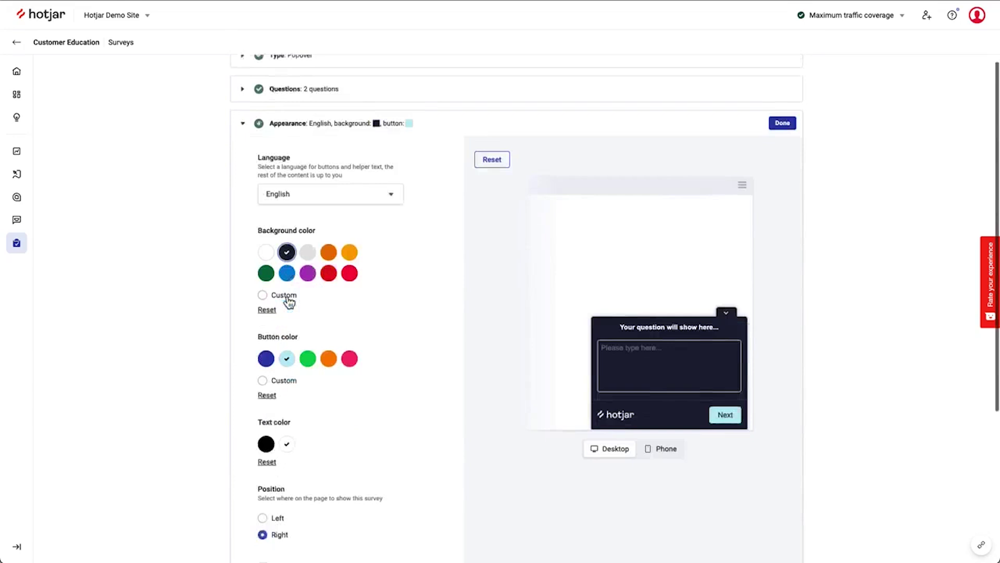
{"action": "scroll", "coordinate": [286, 294], "scroll_direction": "down", "scroll_amount": 3}
{"action": "left_click", "coordinate": [307, 409]}
{"action": "scroll", "coordinate": [305, 412], "scroll_direction": "down", "scroll_amount": 2}
{"action": "scroll", "coordinate": [306, 411], "scroll_direction": "down", "scroll_amount": 3}
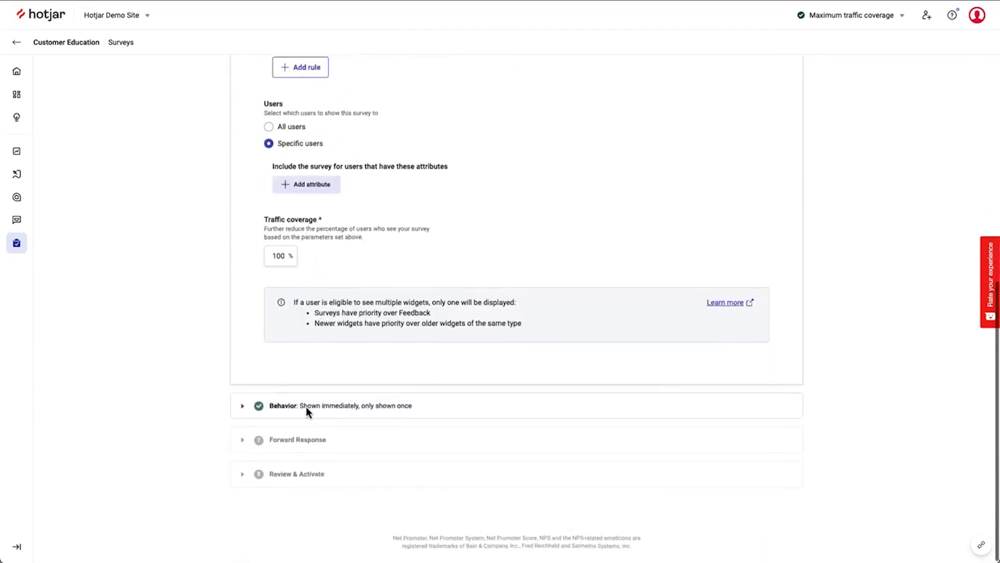
{"action": "left_click", "coordinate": [306, 408]}
{"action": "left_click", "coordinate": [298, 256]}
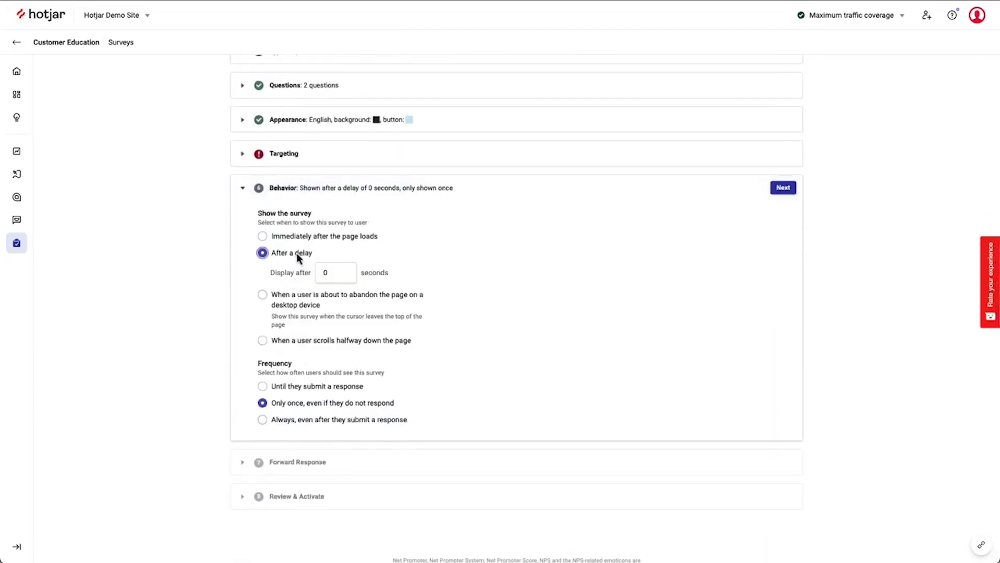
{"action": "left_click", "coordinate": [304, 316]}
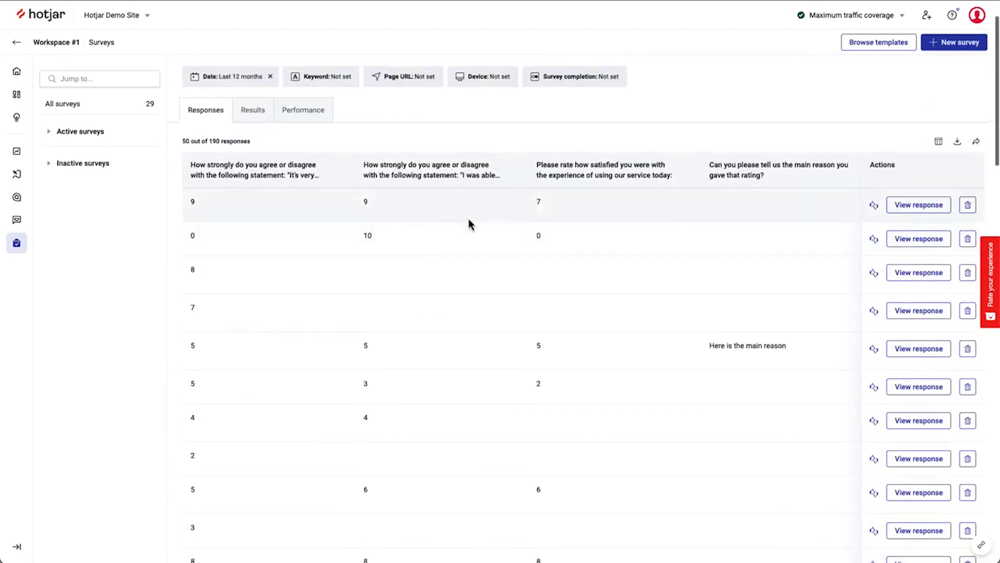
- Sort responses by satisfaction, view second-statement results and performance, and try Slack forwarding
{"action": "left_click", "coordinate": [568, 177]}
{"action": "left_click", "coordinate": [955, 144]}
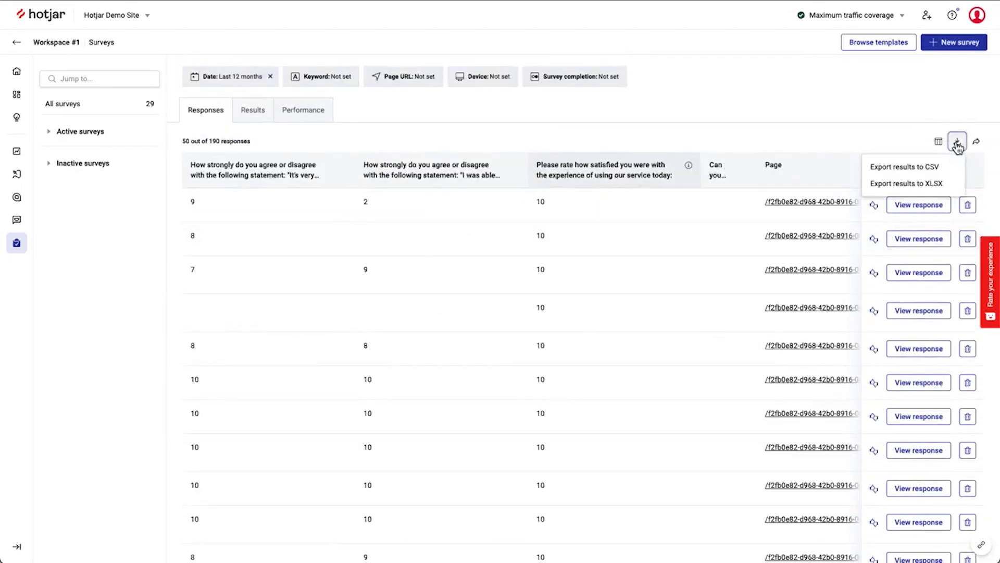
{"action": "left_click", "coordinate": [259, 118]}
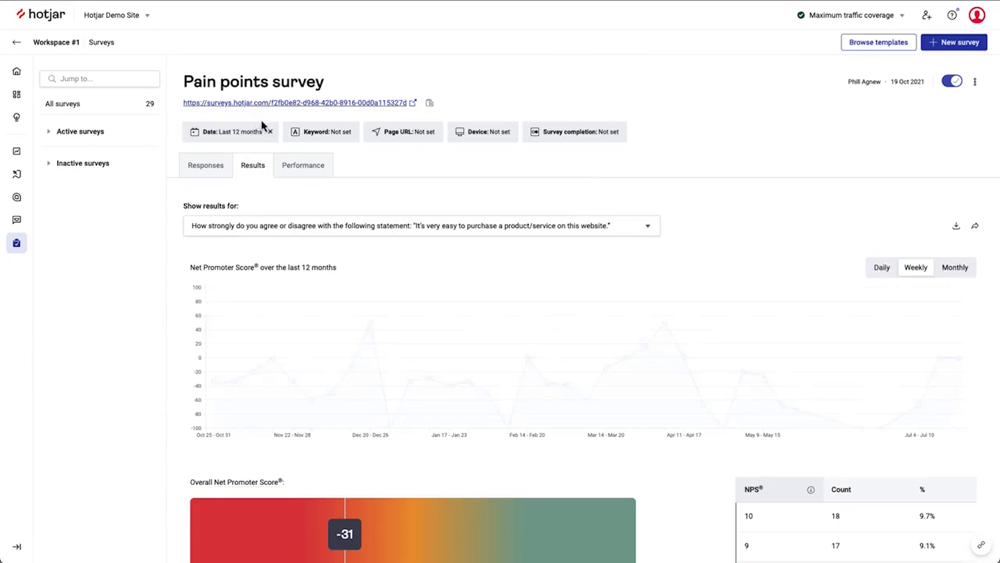
{"action": "left_click", "coordinate": [398, 227]}
{"action": "left_click", "coordinate": [399, 238]}
{"action": "left_click", "coordinate": [303, 169]}
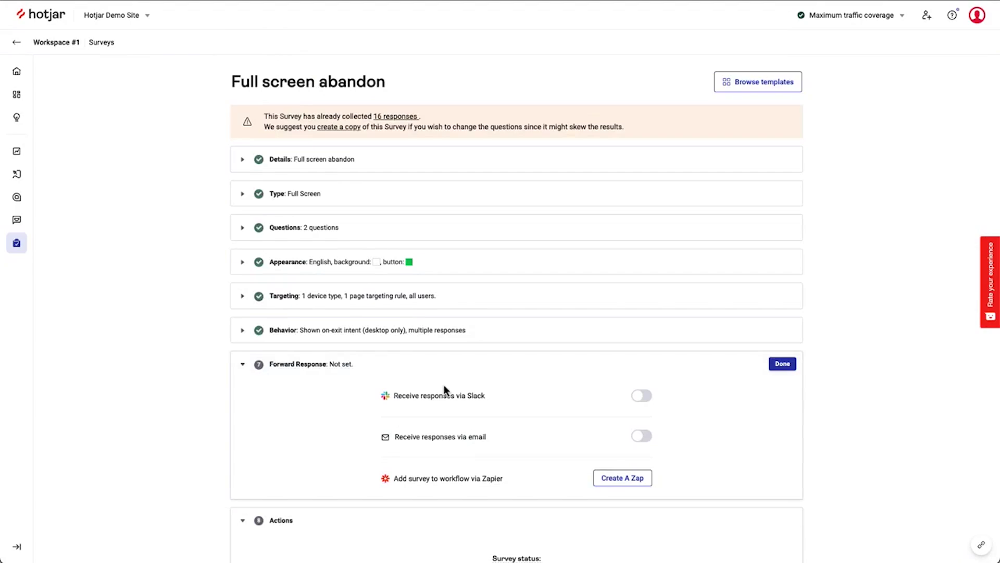
{"action": "left_click", "coordinate": [641, 396]}
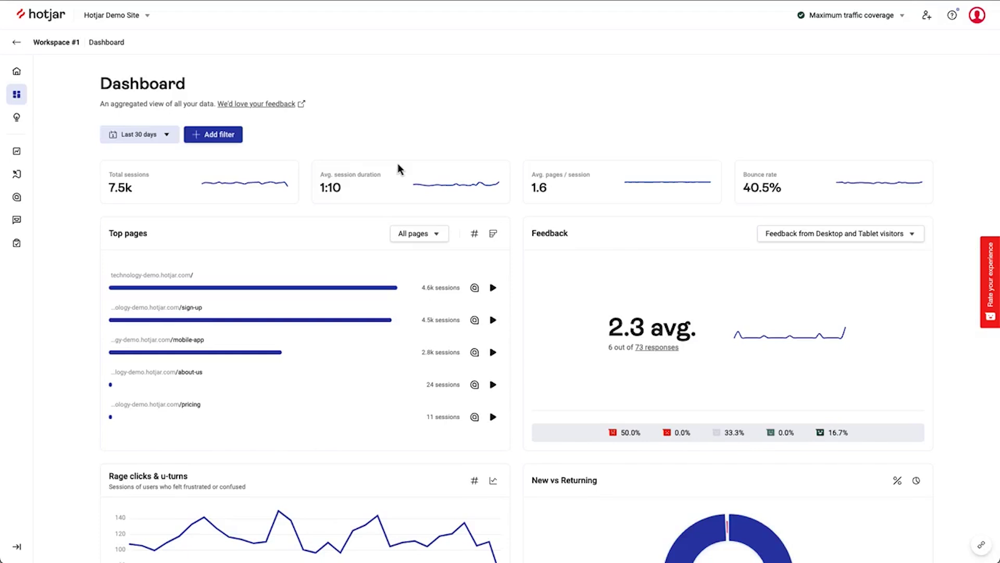
{"action": "scroll", "coordinate": [398, 169], "scroll_direction": "down", "scroll_amount": 3}
{"action": "scroll", "coordinate": [401, 168], "scroll_direction": "down", "scroll_amount": 3}
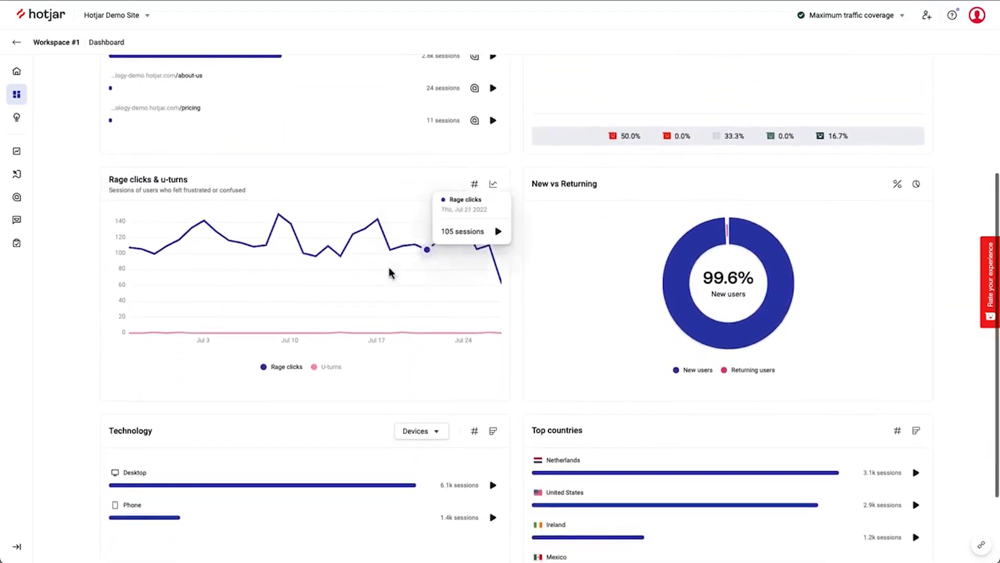
{"action": "scroll", "coordinate": [500, 279], "scroll_direction": "down", "scroll_amount": 2}
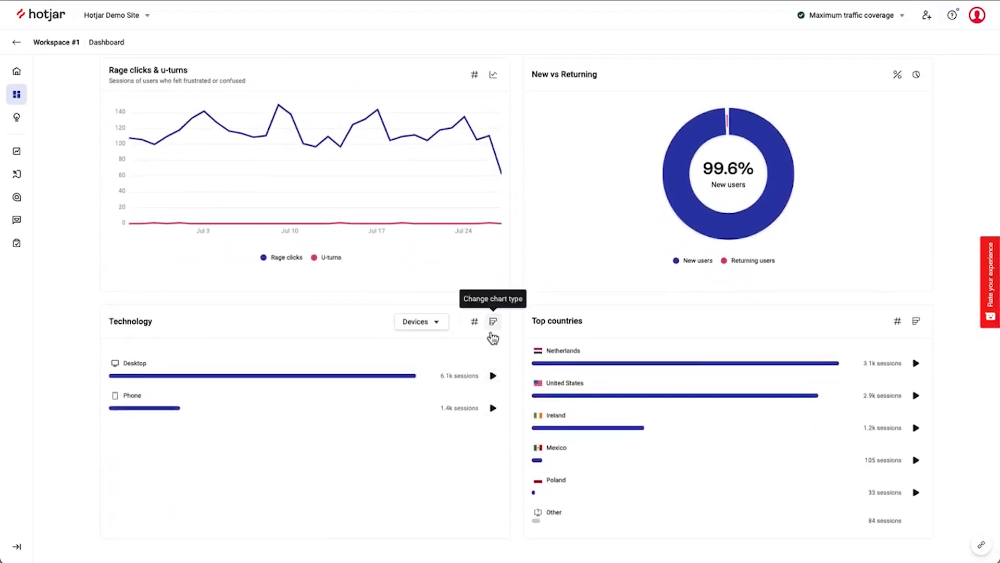
- Switch the Dashboard's top pages list to exit pages
{"action": "left_click", "coordinate": [421, 322]}
{"action": "left_click", "coordinate": [435, 362]}
{"action": "scroll", "coordinate": [598, 316], "scroll_direction": "up", "scroll_amount": 3}
{"action": "scroll", "coordinate": [598, 315], "scroll_direction": "up", "scroll_amount": 3}
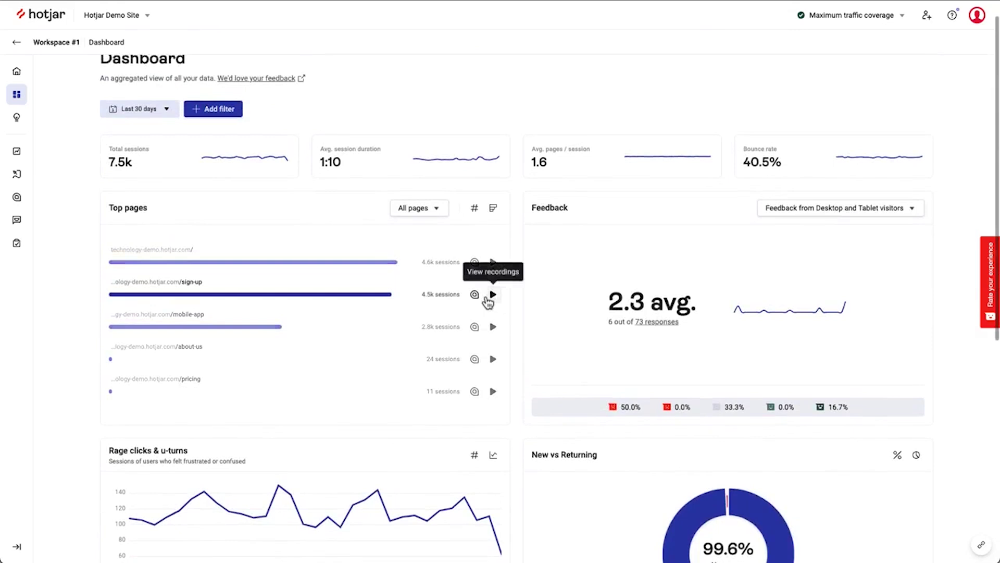
{"action": "scroll", "coordinate": [420, 253], "scroll_direction": "up", "scroll_amount": 1}
{"action": "left_click", "coordinate": [413, 234]}
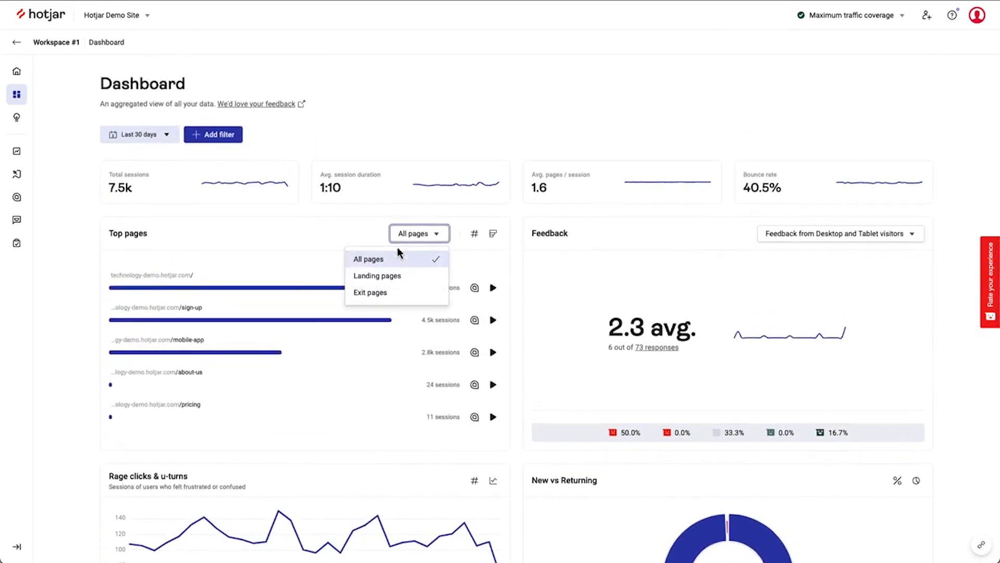
{"action": "left_click", "coordinate": [371, 292]}
{"action": "left_click", "coordinate": [139, 134]}
- Limit the Dashboard to the last 7 days and open rage-click session recordings
{"action": "left_click", "coordinate": [135, 172]}
{"action": "left_click", "coordinate": [129, 290]}
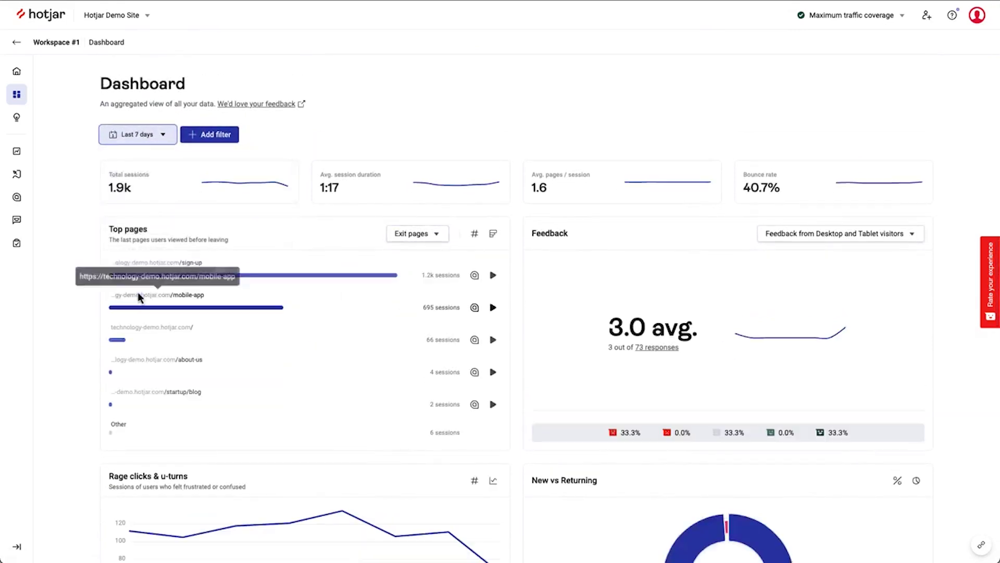
{"action": "left_click", "coordinate": [215, 136]}
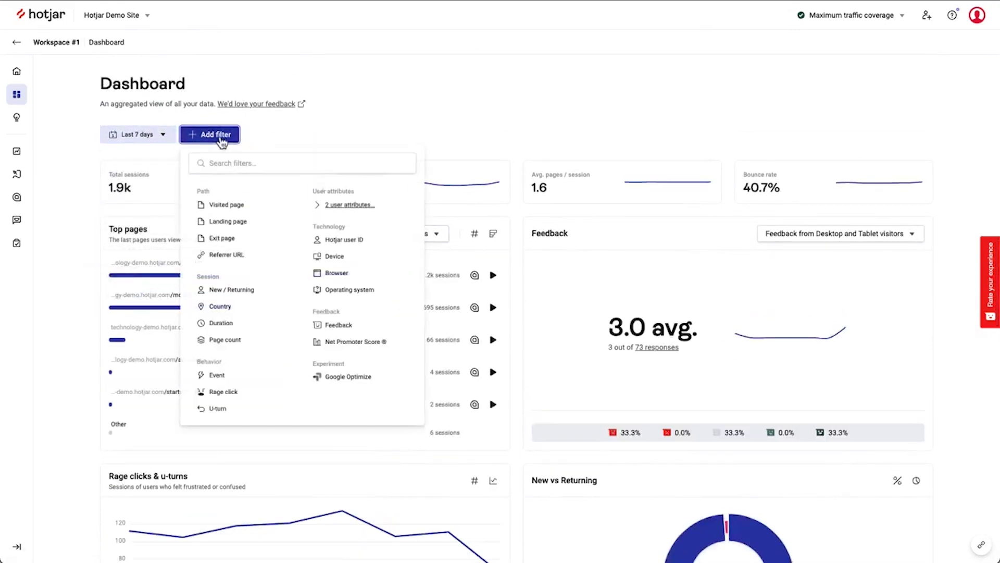
{"action": "left_click", "coordinate": [239, 393]}
{"action": "left_click", "coordinate": [215, 236]}
- Open a rage-click session replay, pause it and jump back to 0:28
{"action": "left_click", "coordinate": [495, 288]}
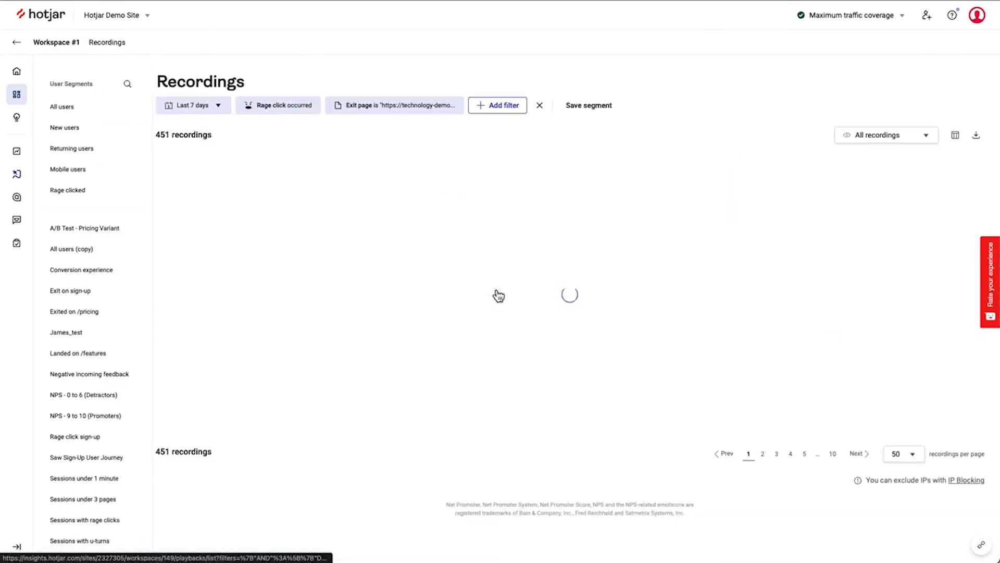
{"action": "left_click", "coordinate": [223, 256]}
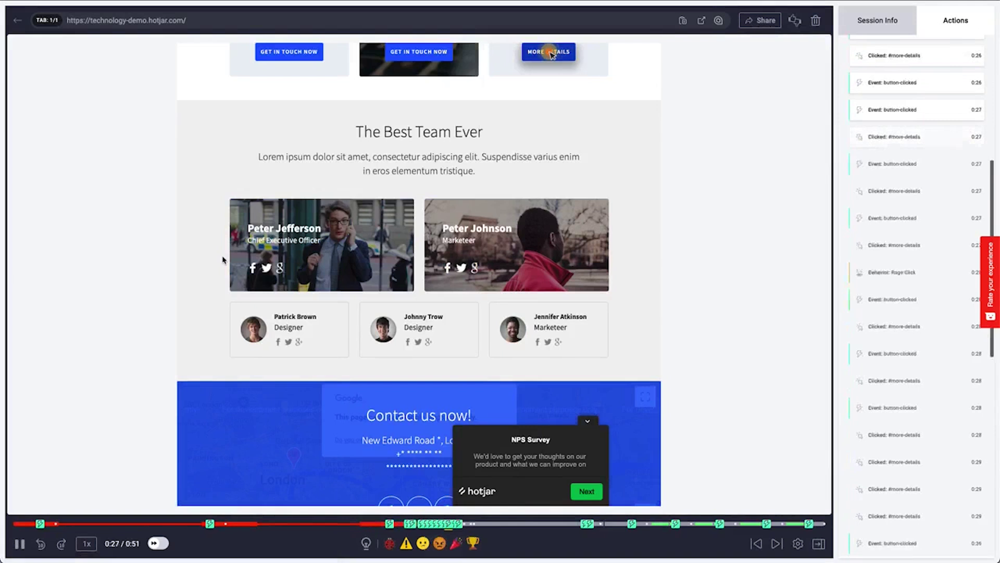
{"action": "key", "text": "space"}
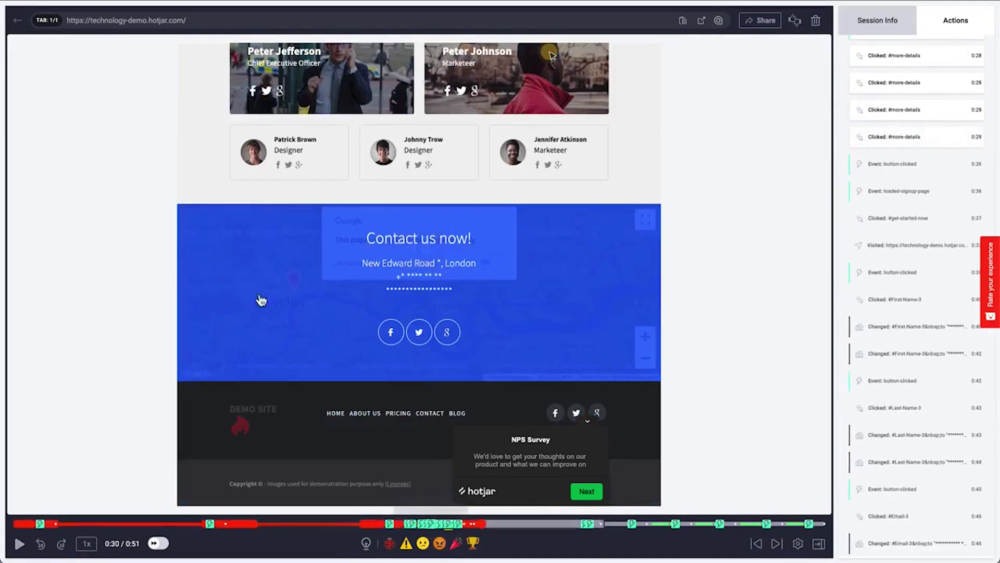
{"action": "left_click", "coordinate": [452, 523]}
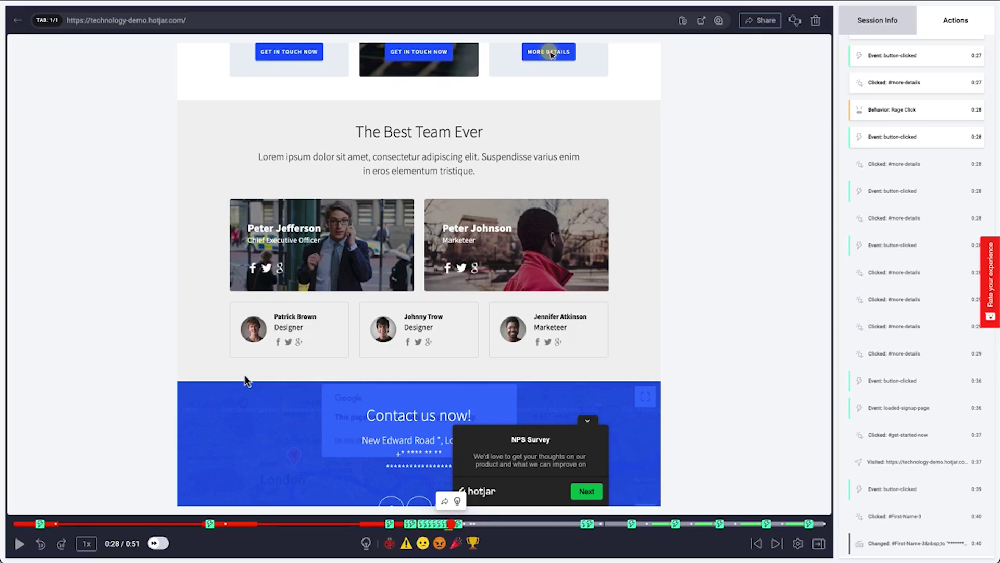
- Save the 0:24–0:34 clip as a highlight commented 'Bug' and choose its collection
{"action": "left_click", "coordinate": [366, 543]}
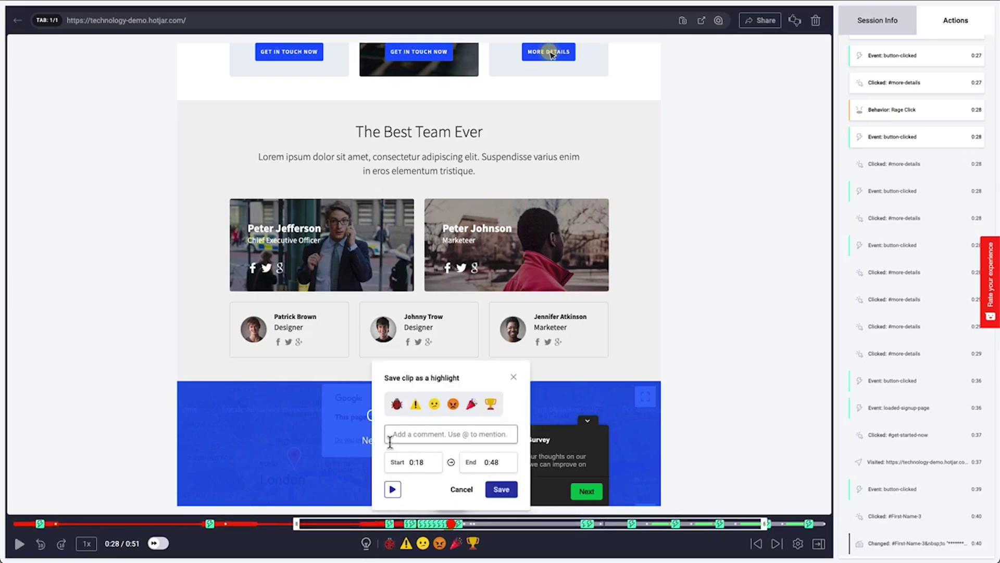
{"action": "left_click_drag", "start_coordinate": [295, 523], "coordinate": [402, 523]}
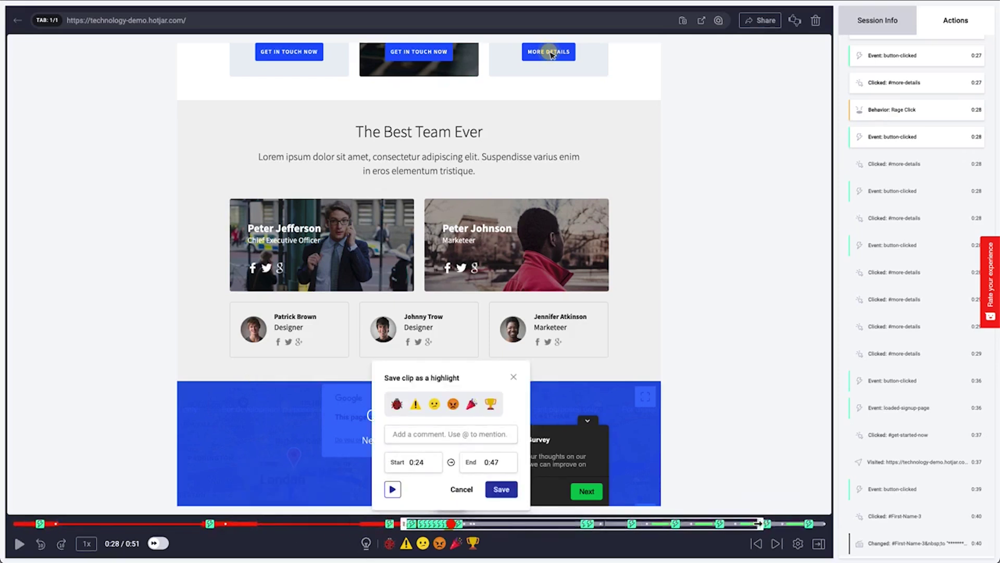
{"action": "left_click_drag", "start_coordinate": [767, 523], "coordinate": [548, 523]}
{"action": "left_click", "coordinate": [412, 434]}
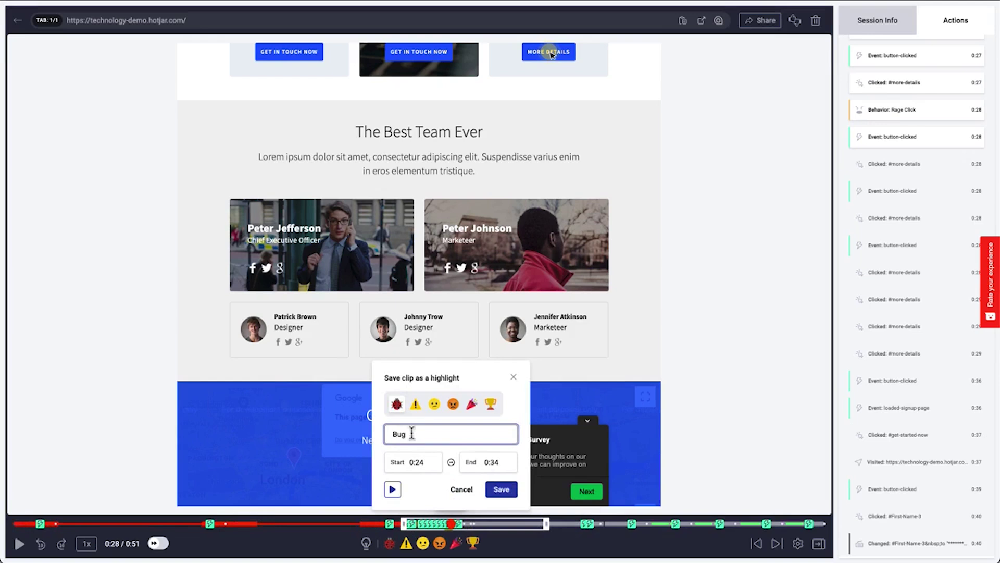
{"action": "left_click", "coordinate": [500, 490]}
{"action": "left_click", "coordinate": [415, 317]}
{"action": "type", "text": "bug"}
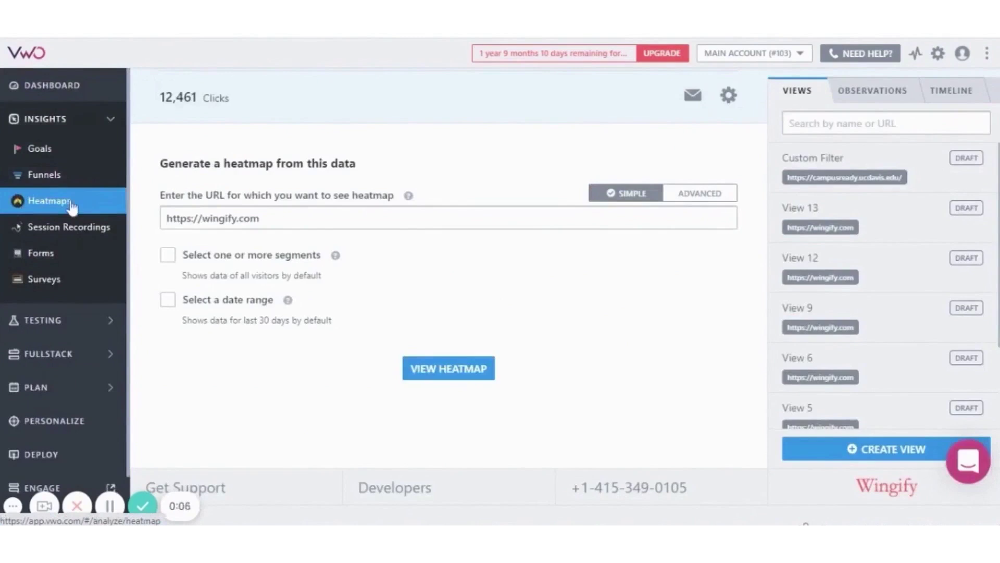
{"action": "left_click", "coordinate": [319, 219]}
{"action": "key", "text": "BackSpace"}
{"action": "key", "text": "BackSpace"}
{"action": "key", "text": "BackSpace"}
{"action": "key", "text": "BackSpace"}
{"action": "key", "text": "BackSpace"}
{"action": "key", "text": "BackSpace"}
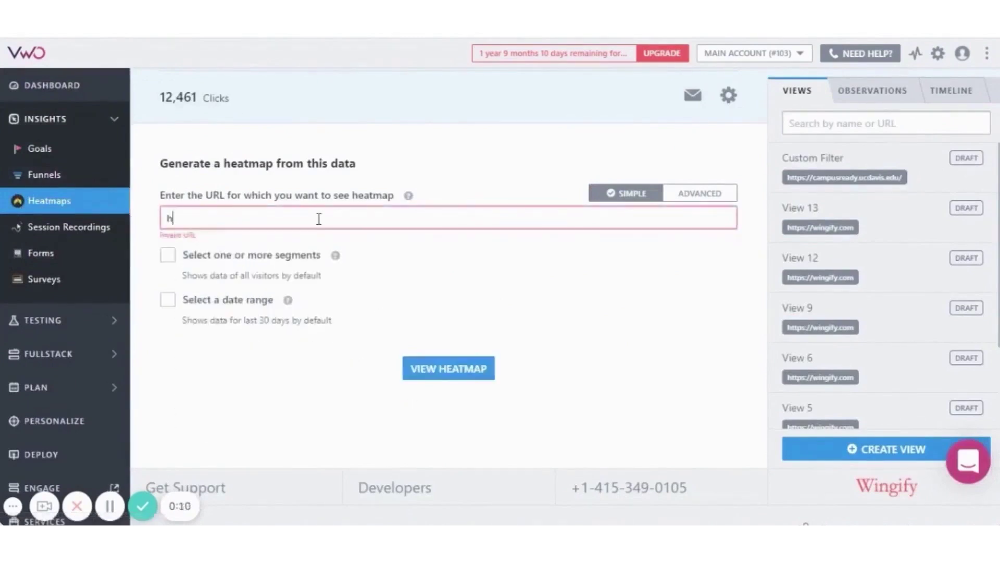
{"action": "type", "text": "tt"}
{"action": "left_click", "coordinate": [352, 248]}
{"action": "left_click", "coordinate": [441, 375]}
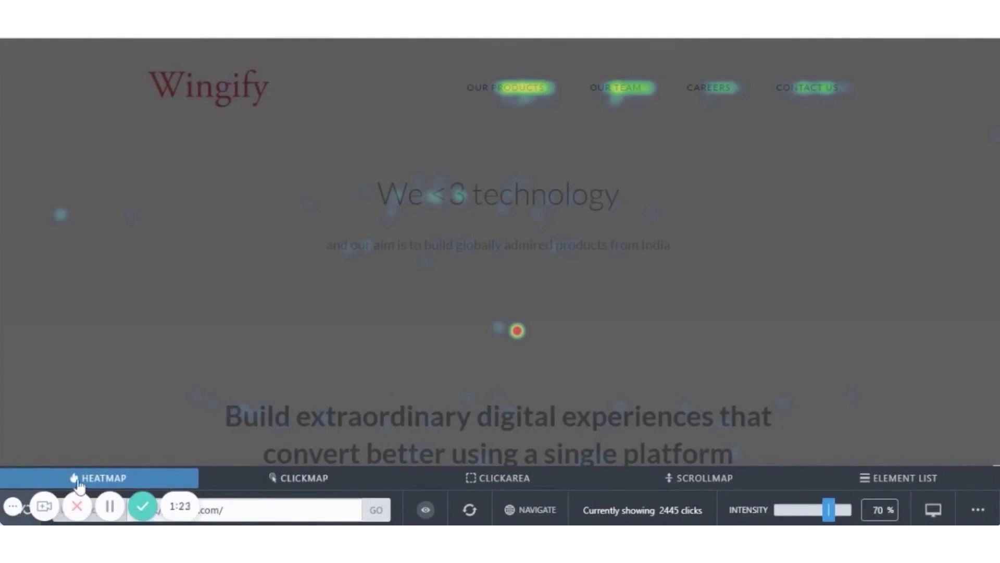
- Draw click areas on the Wingify clickmap, then delete all three areas
{"action": "left_click", "coordinate": [291, 485]}
{"action": "left_click", "coordinate": [557, 480]}
{"action": "left_click", "coordinate": [304, 480]}
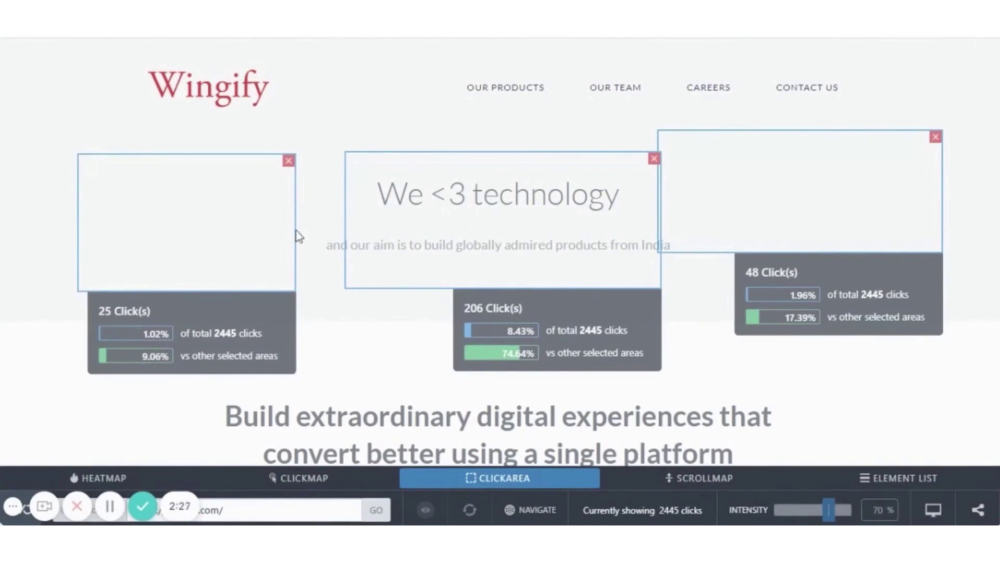
{"action": "left_click", "coordinate": [288, 162]}
{"action": "left_click", "coordinate": [655, 158]}
{"action": "left_click", "coordinate": [936, 137]}
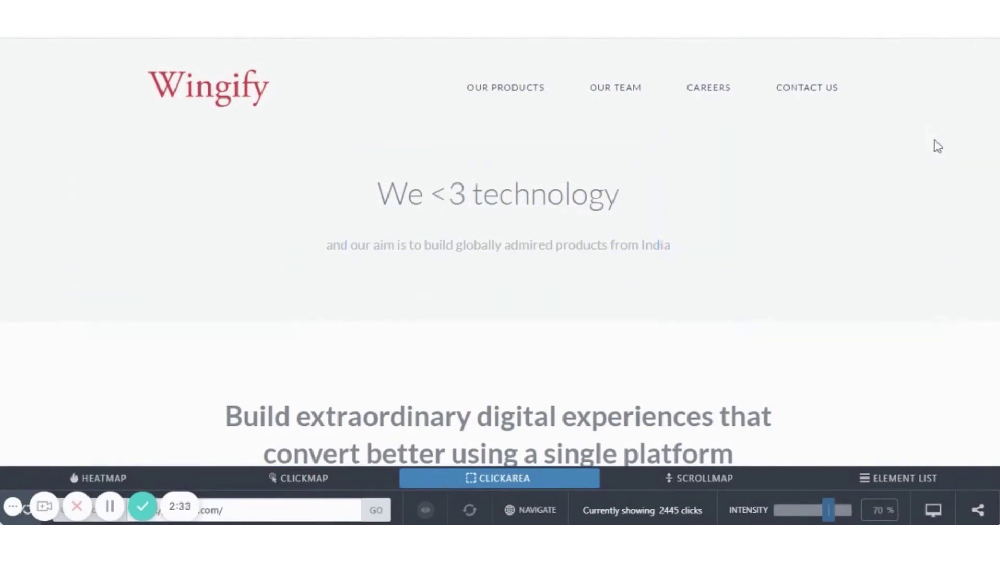
- View the scroll depth map, then highlight the most-clicked element from the Element List
{"action": "left_click", "coordinate": [704, 478]}
{"action": "scroll", "coordinate": [576, 256], "scroll_direction": "down", "scroll_amount": 5}
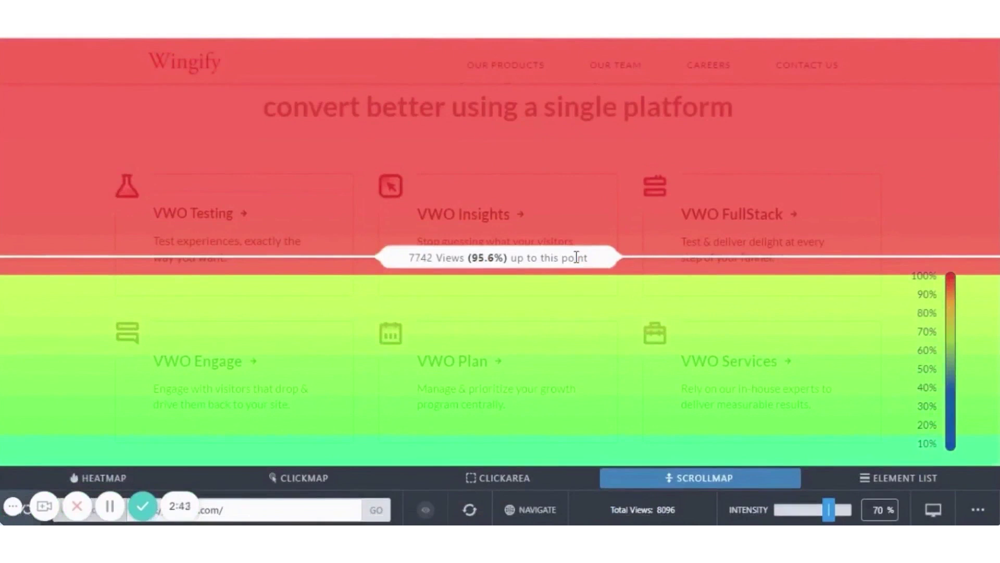
{"action": "scroll", "coordinate": [564, 312], "scroll_direction": "down", "scroll_amount": 5}
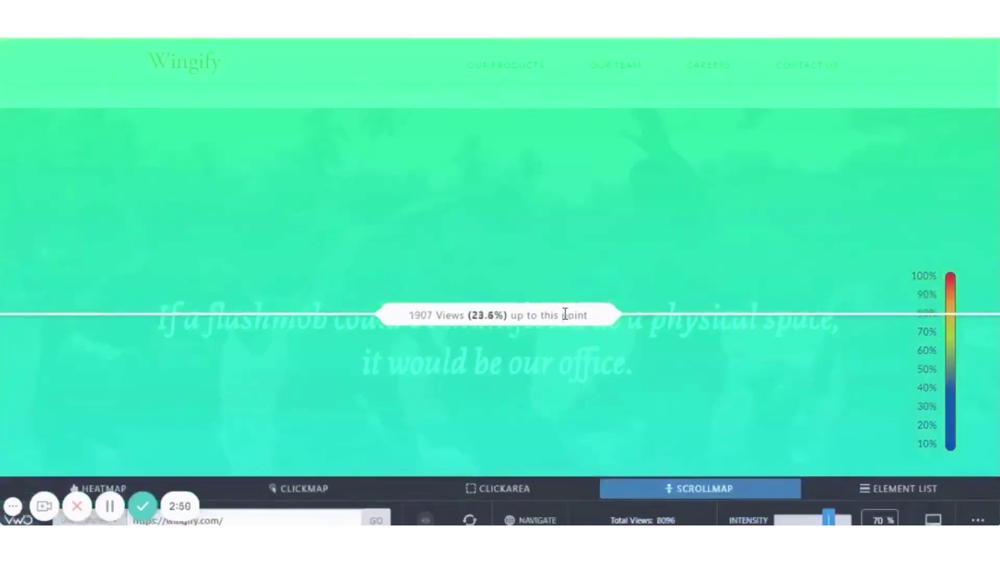
{"action": "scroll", "coordinate": [564, 315], "scroll_direction": "down", "scroll_amount": 5}
{"action": "scroll", "coordinate": [564, 314], "scroll_direction": "up", "scroll_amount": 5}
{"action": "scroll", "coordinate": [566, 319], "scroll_direction": "up", "scroll_amount": 10}
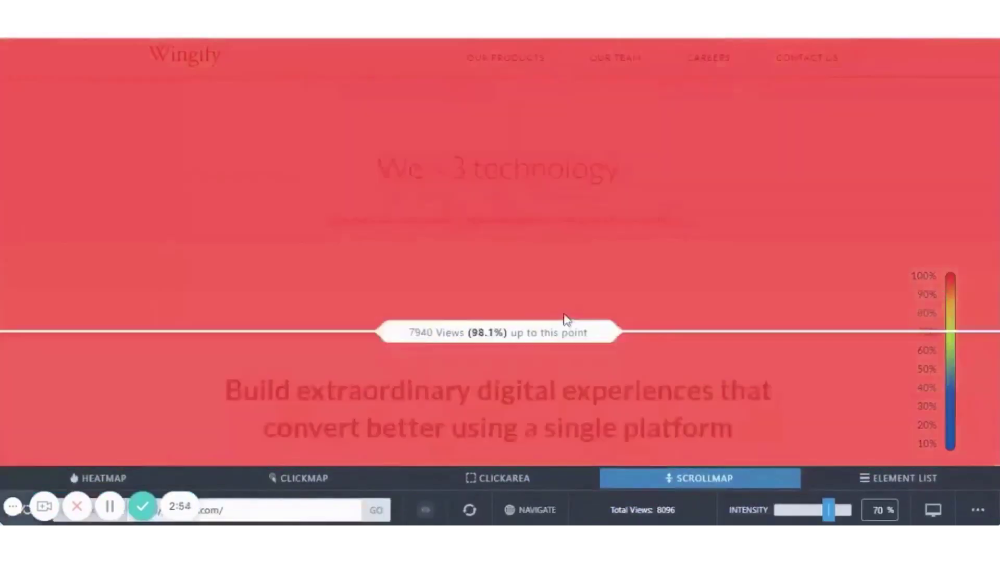
{"action": "scroll", "coordinate": [567, 319], "scroll_direction": "down", "scroll_amount": 3}
{"action": "scroll", "coordinate": [565, 315], "scroll_direction": "down", "scroll_amount": 8}
{"action": "scroll", "coordinate": [564, 315], "scroll_direction": "up", "scroll_amount": 8}
{"action": "scroll", "coordinate": [564, 315], "scroll_direction": "down", "scroll_amount": 4}
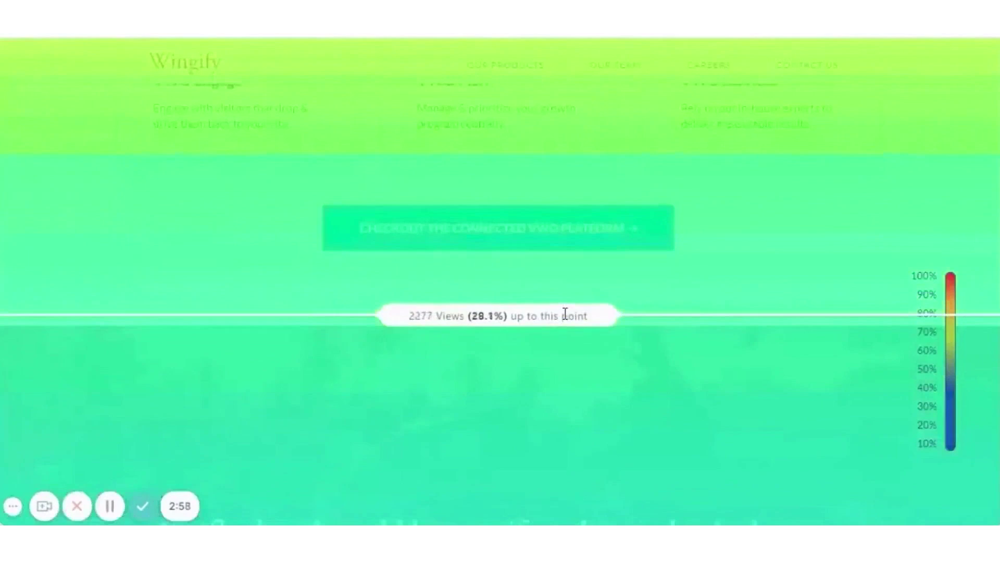
{"action": "left_click", "coordinate": [903, 478]}
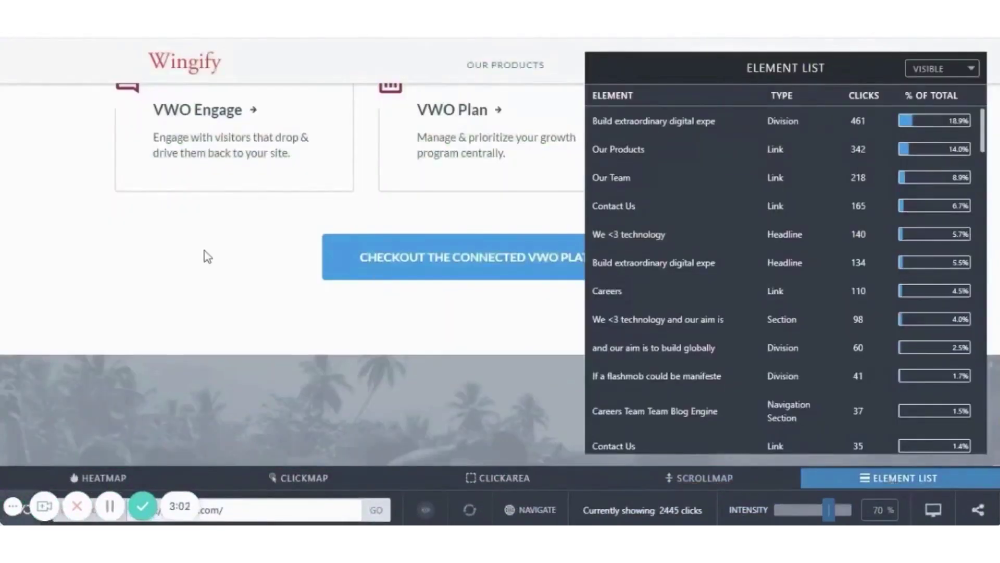
{"action": "scroll", "coordinate": [312, 203], "scroll_direction": "up", "scroll_amount": 3}
{"action": "scroll", "coordinate": [547, 133], "scroll_direction": "up", "scroll_amount": 1}
{"action": "left_click", "coordinate": [645, 133]}
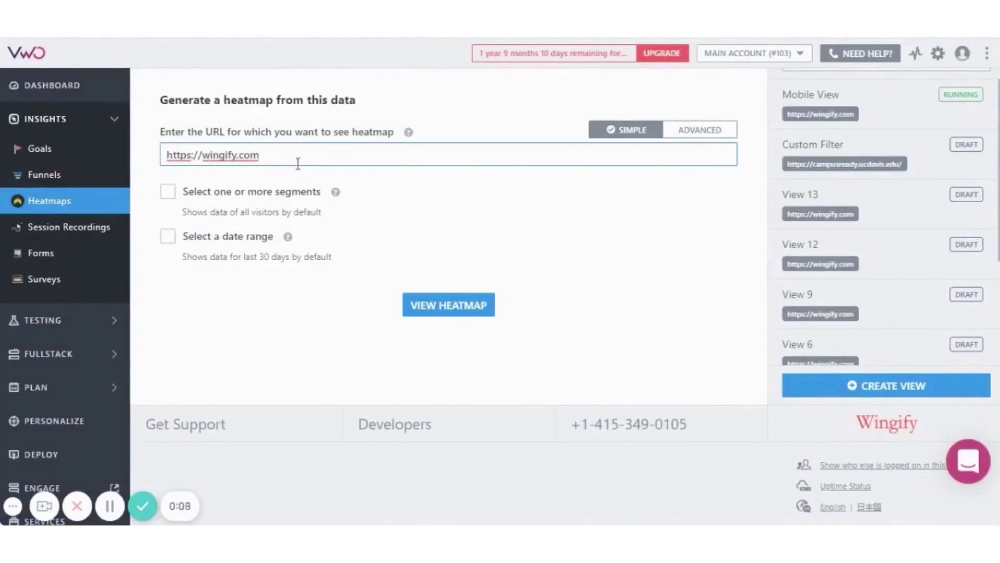
- Try a custom heatmap segment with Traffic Source = Search Organic, then remove that value
{"action": "left_click", "coordinate": [168, 191]}
{"action": "left_click", "coordinate": [232, 263]}
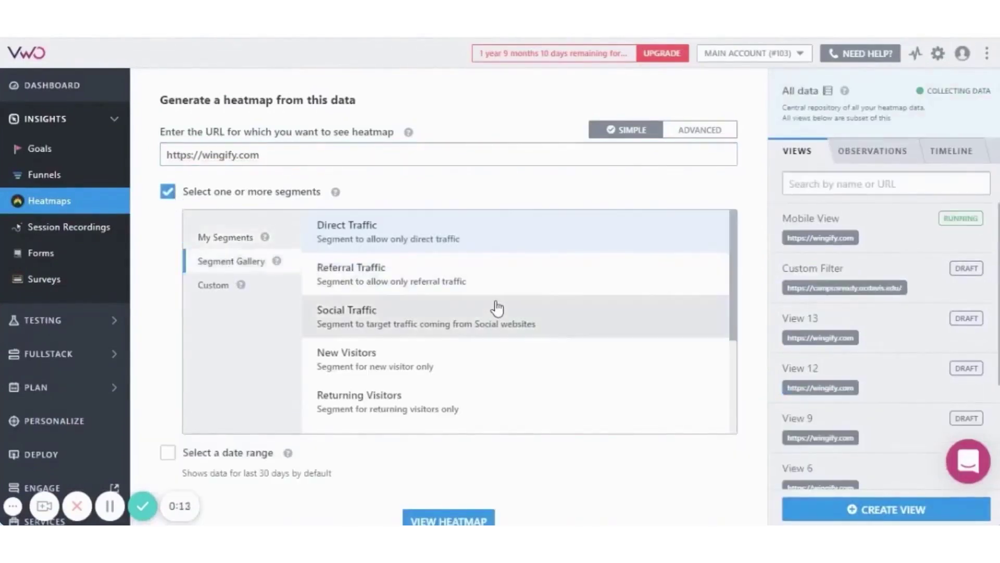
{"action": "scroll", "coordinate": [497, 308], "scroll_direction": "down", "scroll_amount": 1}
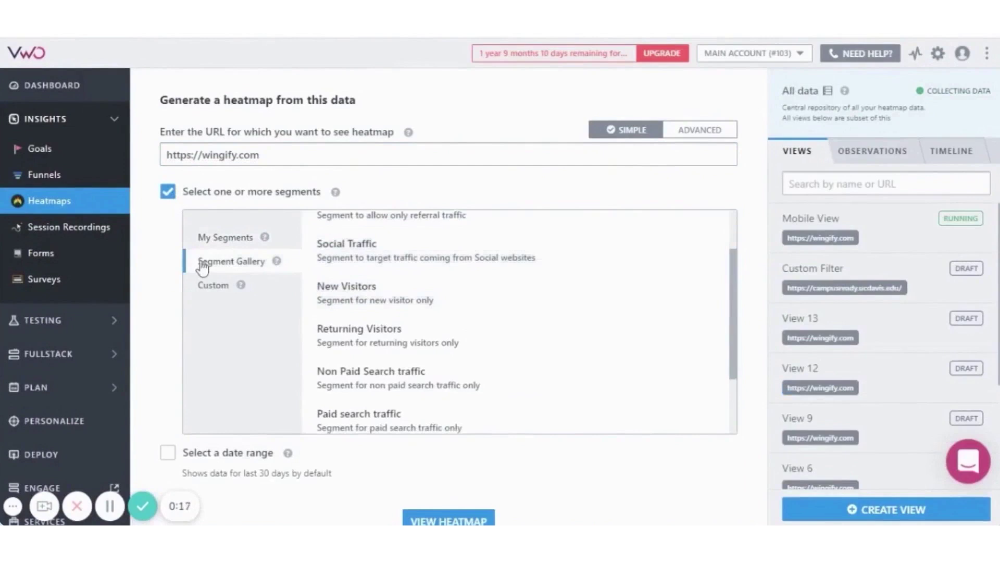
{"action": "left_click", "coordinate": [215, 286]}
{"action": "left_click", "coordinate": [401, 272]}
{"action": "type", "text": "so"}
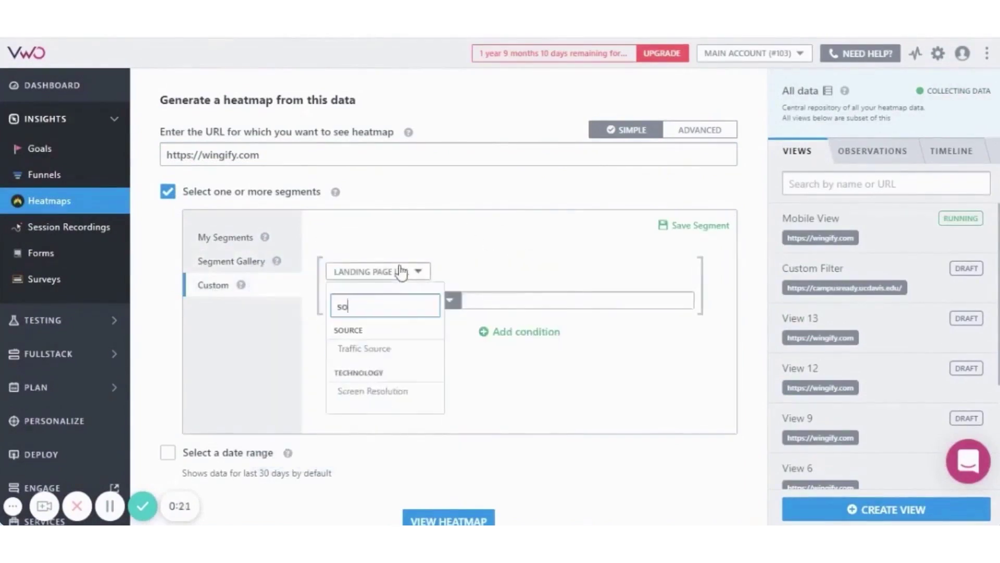
{"action": "type", "text": "ur"}
{"action": "left_click", "coordinate": [377, 356]}
{"action": "left_click", "coordinate": [454, 237]}
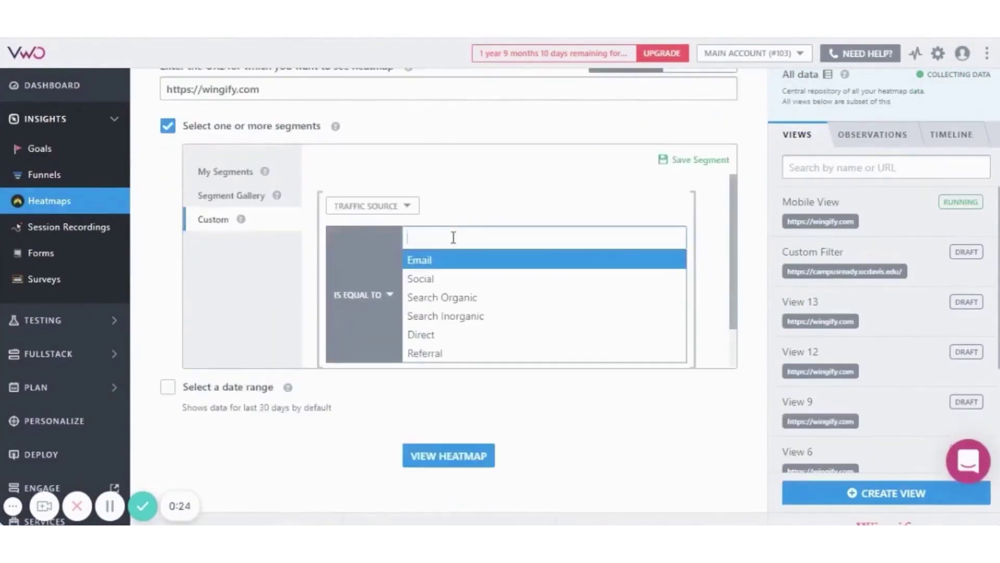
{"action": "left_click", "coordinate": [462, 297]}
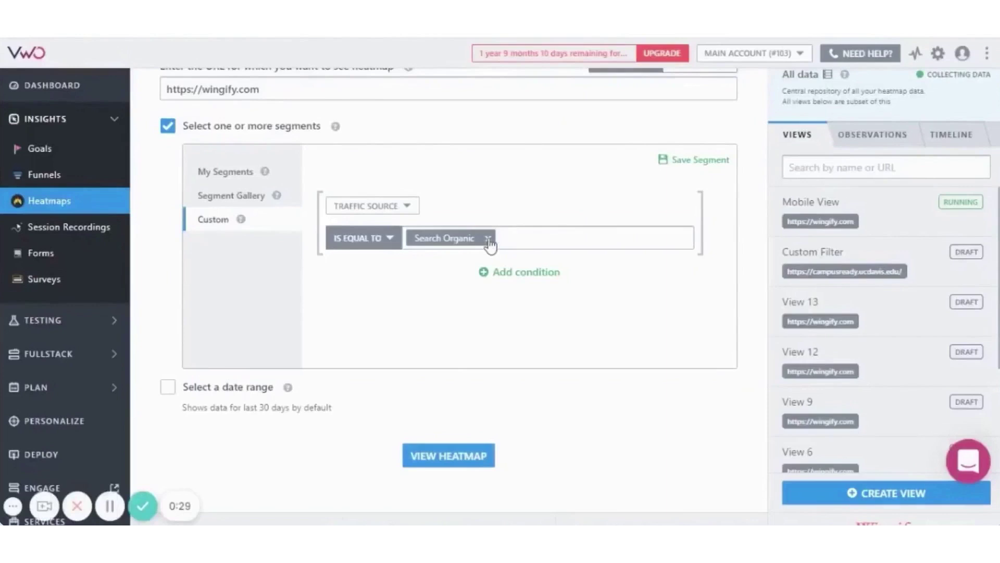
{"action": "left_click", "coordinate": [488, 237]}
{"action": "left_click", "coordinate": [448, 234]}
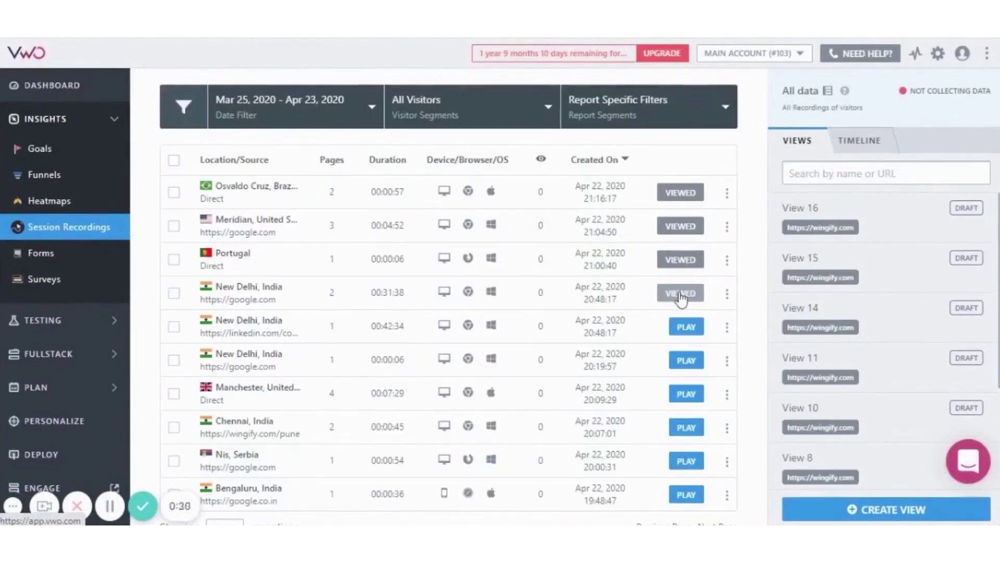
- Replay the New Delhi 20:48 session recording and check the visitor's sessions and ID
{"action": "left_click", "coordinate": [680, 293]}
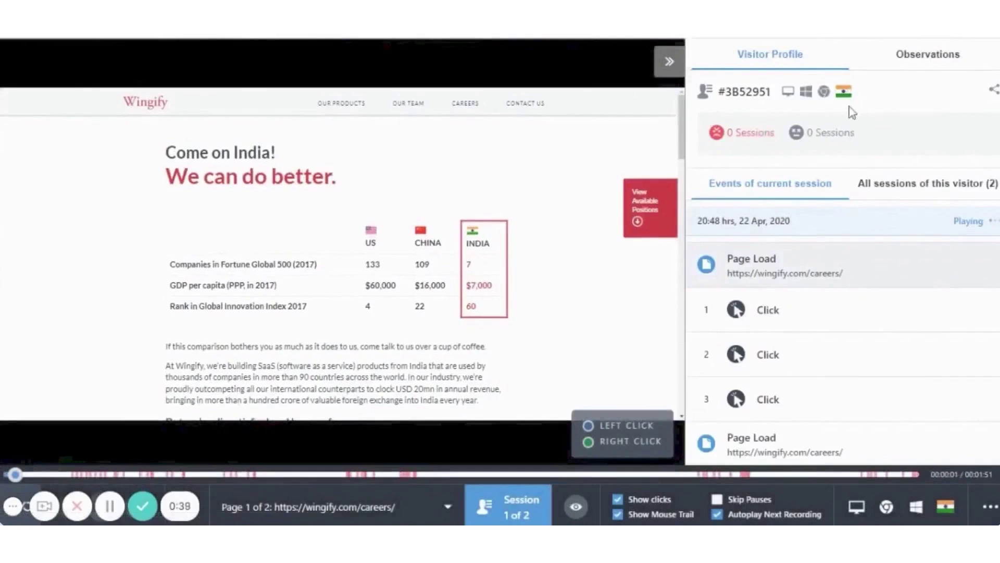
{"action": "left_click", "coordinate": [969, 196]}
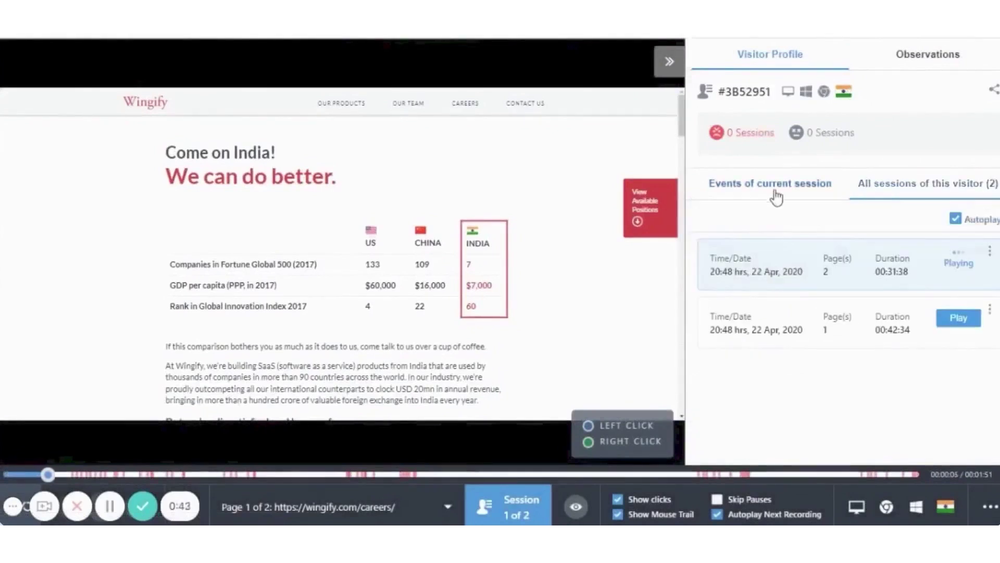
{"action": "left_click", "coordinate": [774, 196]}
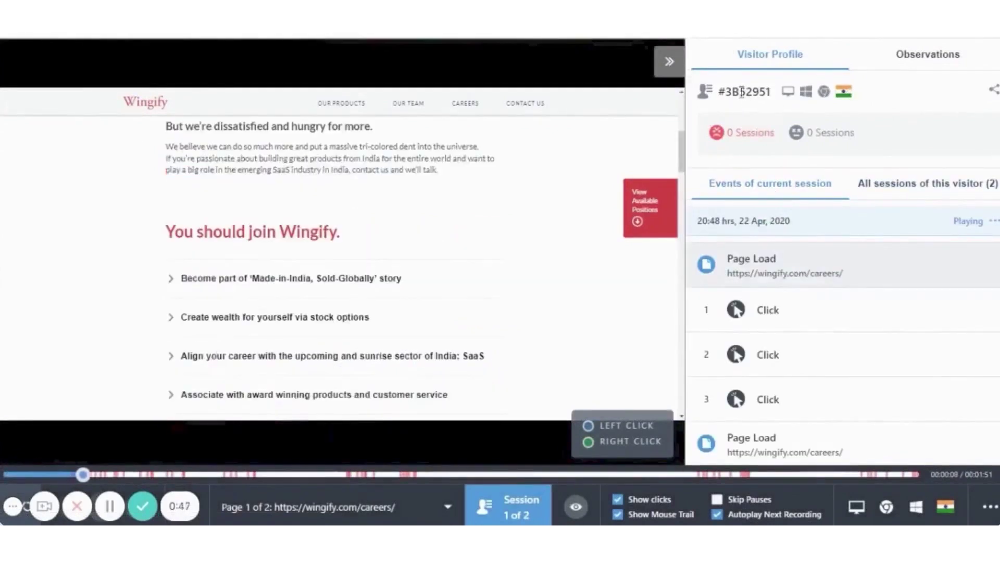
{"action": "double_click", "coordinate": [770, 91]}
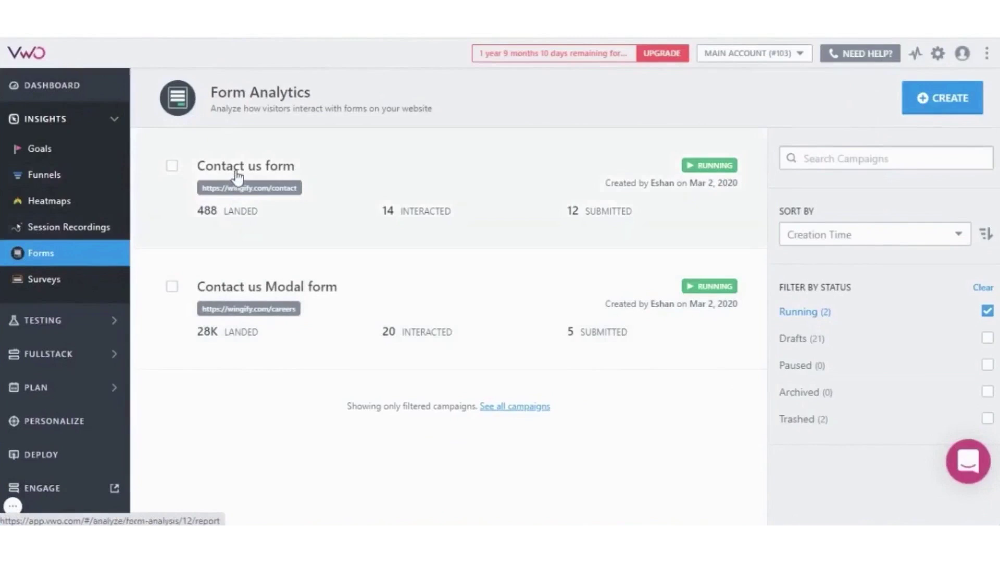
- Open the Contact us form report and view per-field Hesitation Time, then Interaction Time
{"action": "left_click", "coordinate": [237, 175]}
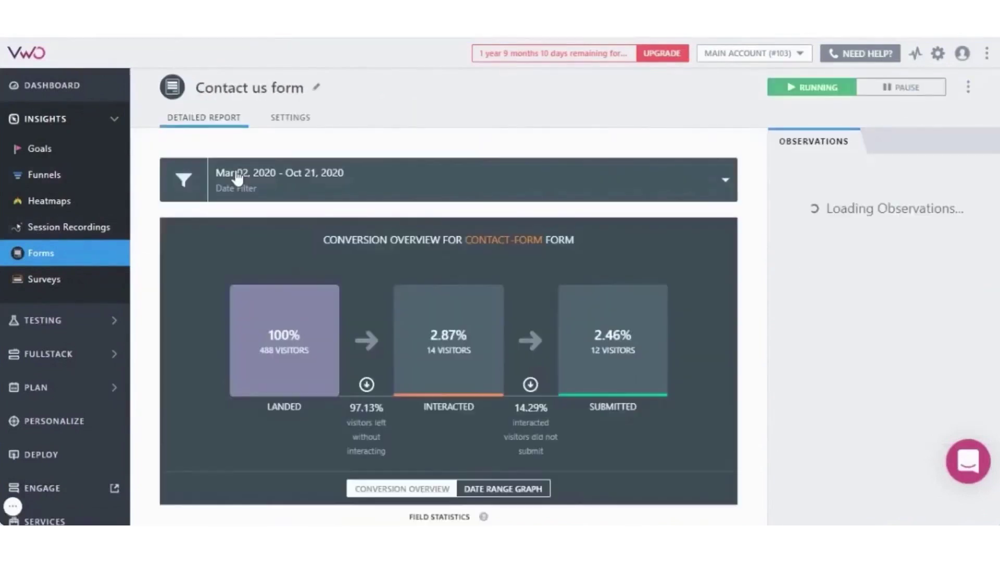
{"action": "scroll", "coordinate": [318, 229], "scroll_direction": "down", "scroll_amount": 2}
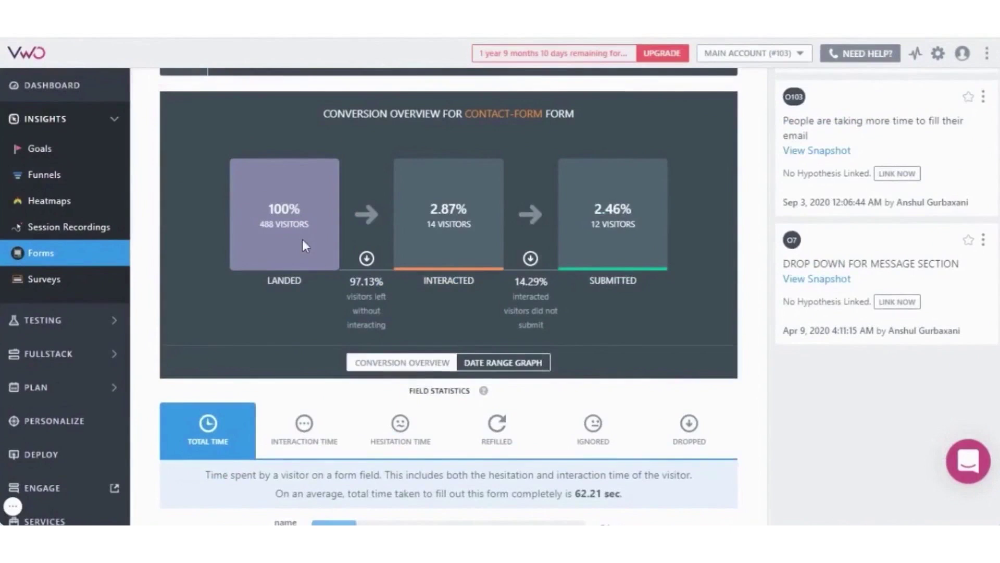
{"action": "scroll", "coordinate": [469, 294], "scroll_direction": "up", "scroll_amount": 2}
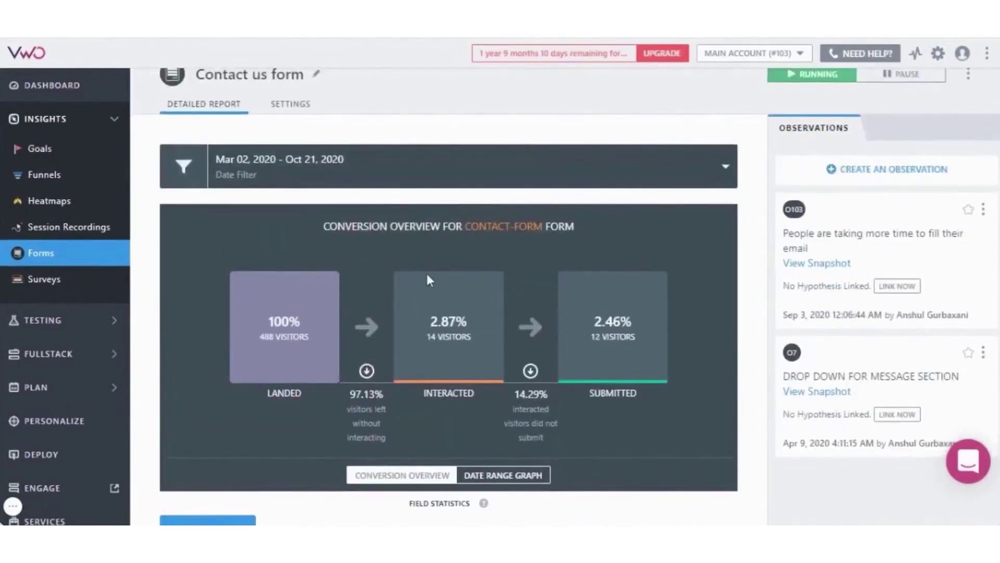
{"action": "scroll", "coordinate": [426, 275], "scroll_direction": "down", "scroll_amount": 2}
{"action": "scroll", "coordinate": [258, 307], "scroll_direction": "down", "scroll_amount": 2}
{"action": "scroll", "coordinate": [295, 325], "scroll_direction": "down", "scroll_amount": 1}
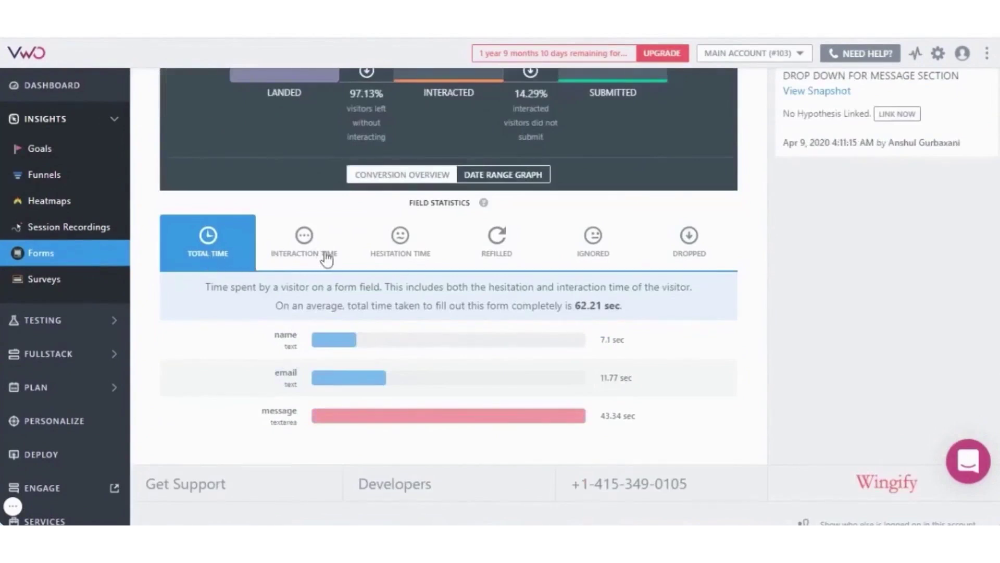
{"action": "left_click", "coordinate": [406, 260]}
{"action": "left_click", "coordinate": [303, 234]}
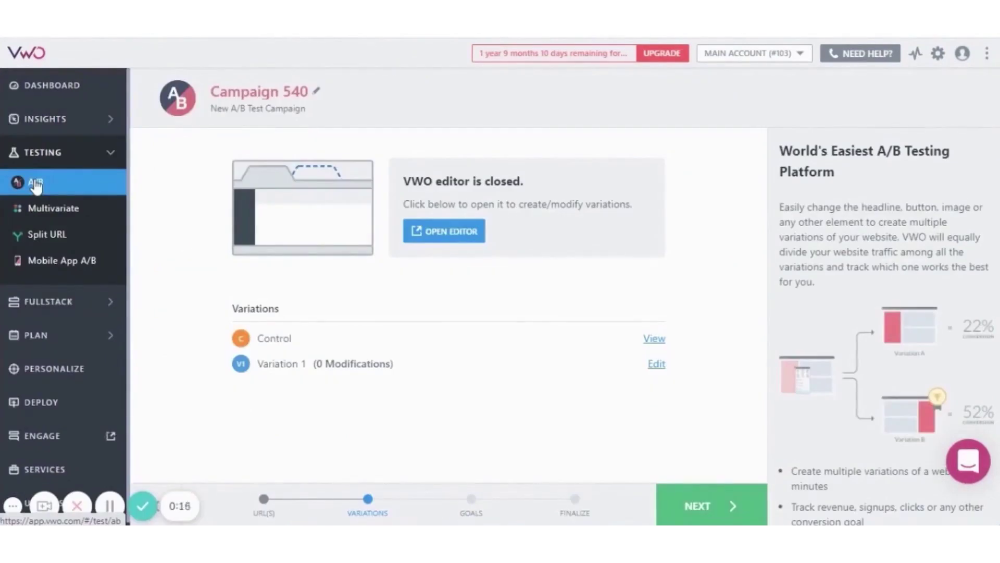
- Create a new A/B test campaign and change the headline to 'We bleed technology'
{"action": "left_click", "coordinate": [34, 184]}
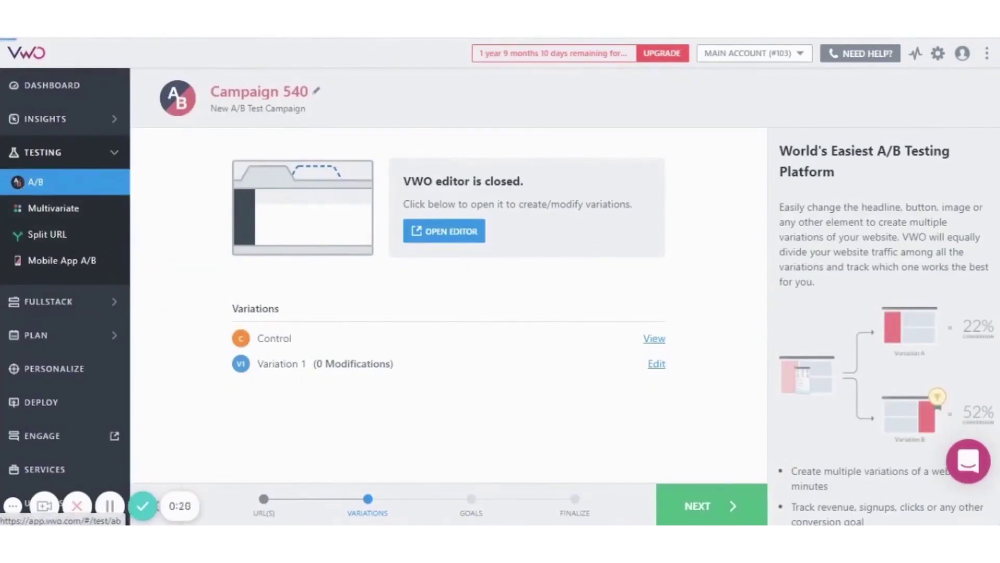
{"action": "left_click", "coordinate": [942, 98]}
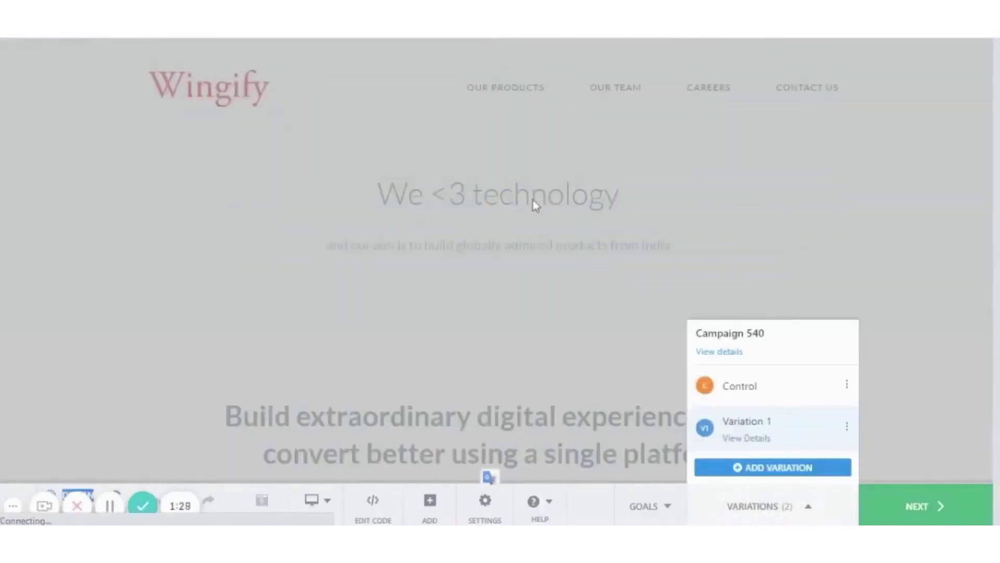
{"action": "left_click", "coordinate": [536, 207]}
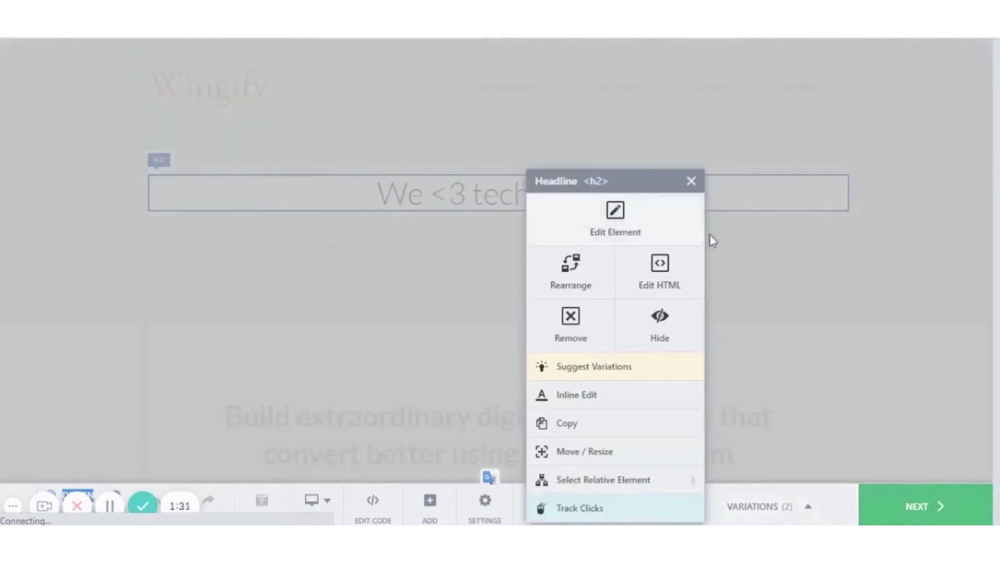
{"action": "left_click", "coordinate": [734, 217]}
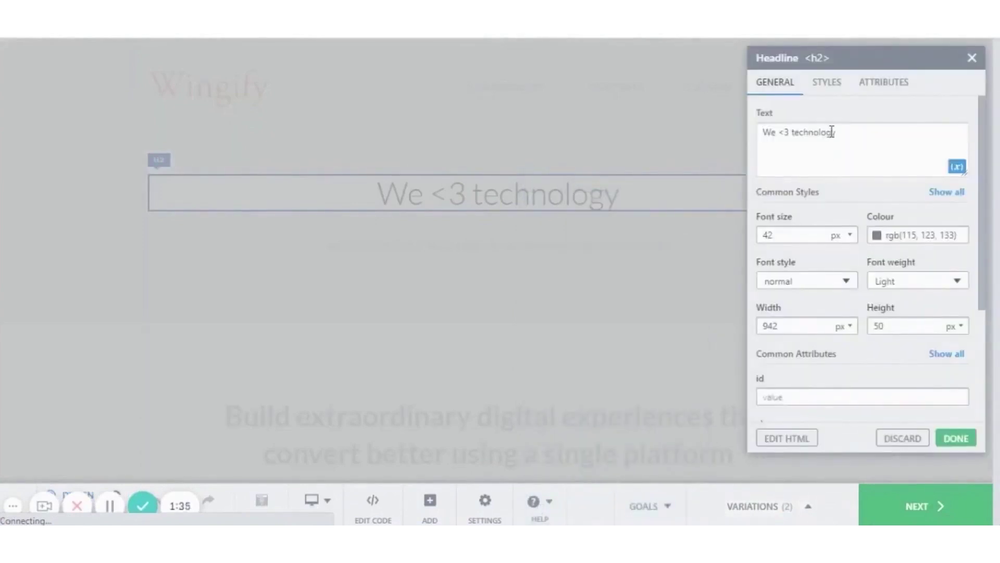
{"action": "type", "text": "y"}
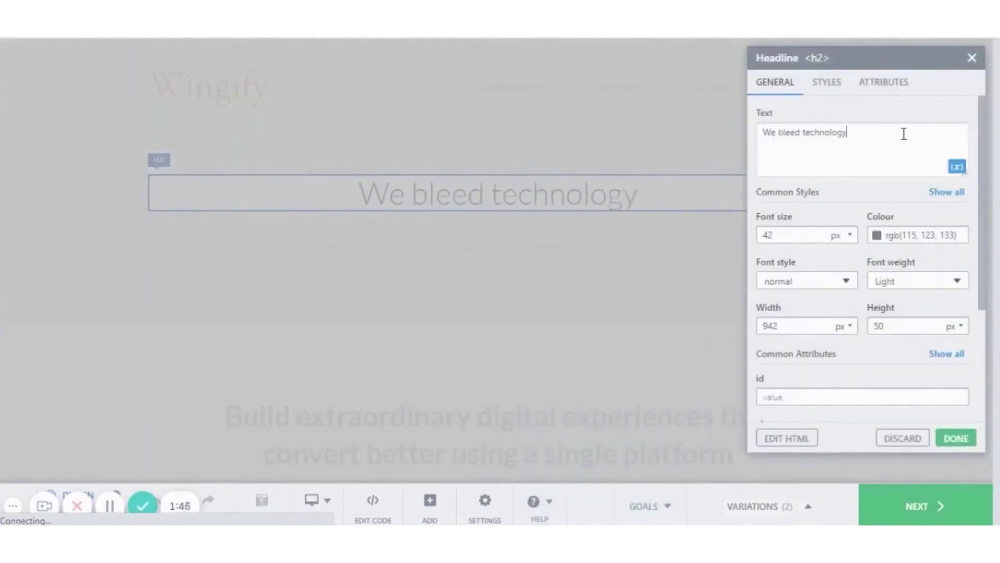
{"action": "left_click", "coordinate": [956, 438]}
{"action": "scroll", "coordinate": [681, 297], "scroll_direction": "down", "scroll_amount": 3}
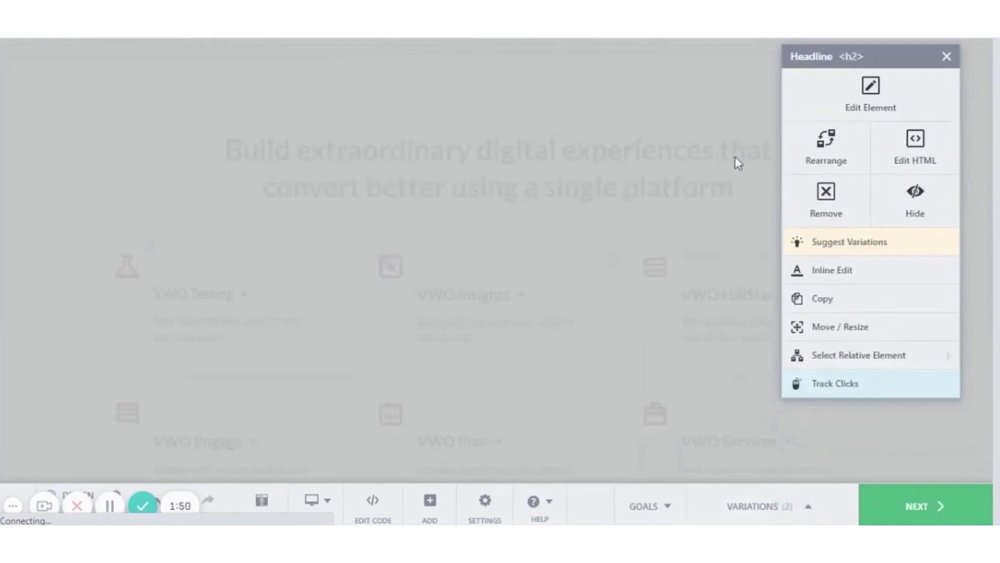
{"action": "scroll", "coordinate": [713, 230], "scroll_direction": "down", "scroll_amount": 4}
- Bring up the element options for the checkout button in the VWO editor
{"action": "left_click", "coordinate": [547, 318]}
{"action": "key", "text": "Escape"}
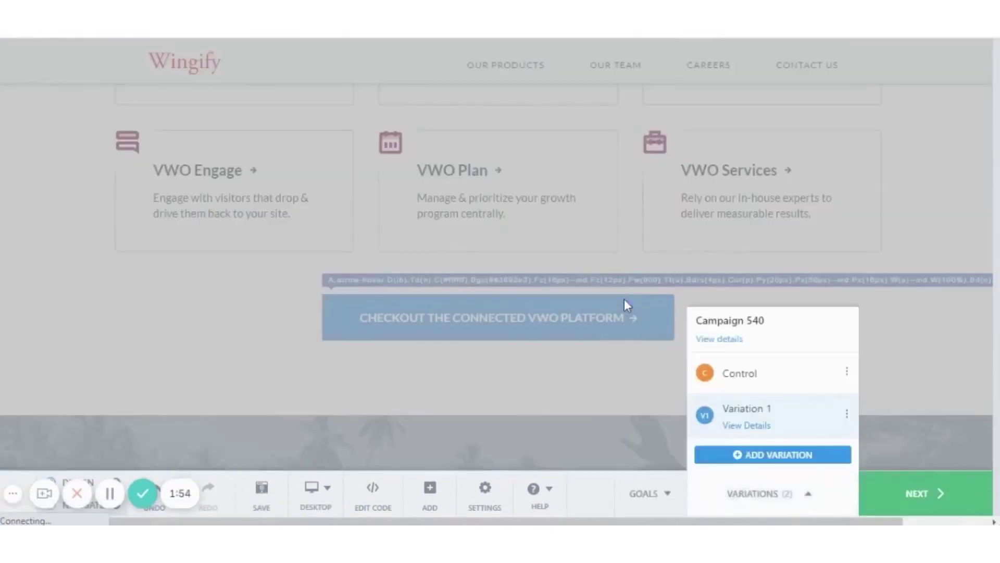
{"action": "left_click", "coordinate": [659, 335]}
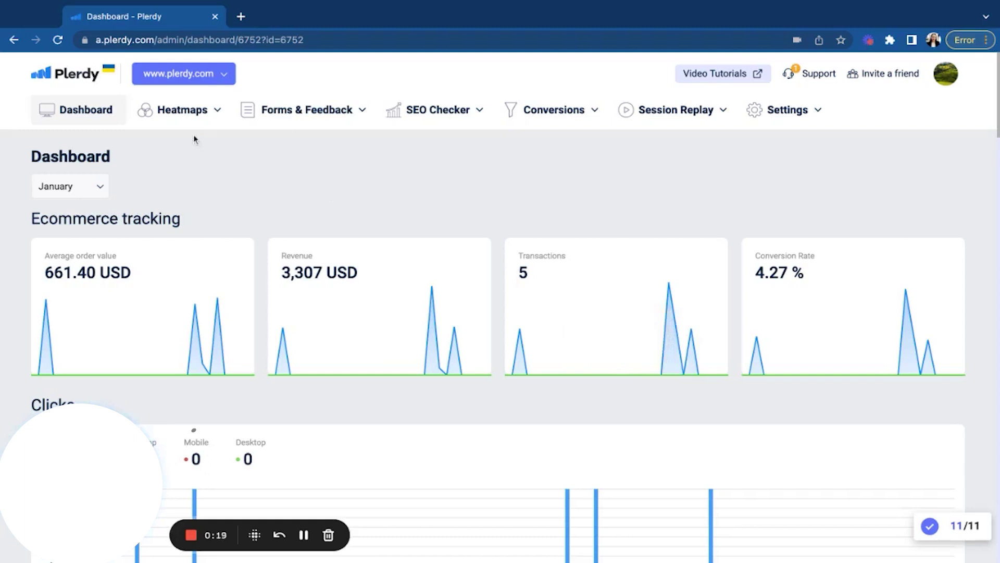
- Check the date range on Plerdy's Clicks heatmap overview, then open the Bree Ecom report
{"action": "left_click", "coordinate": [189, 165]}
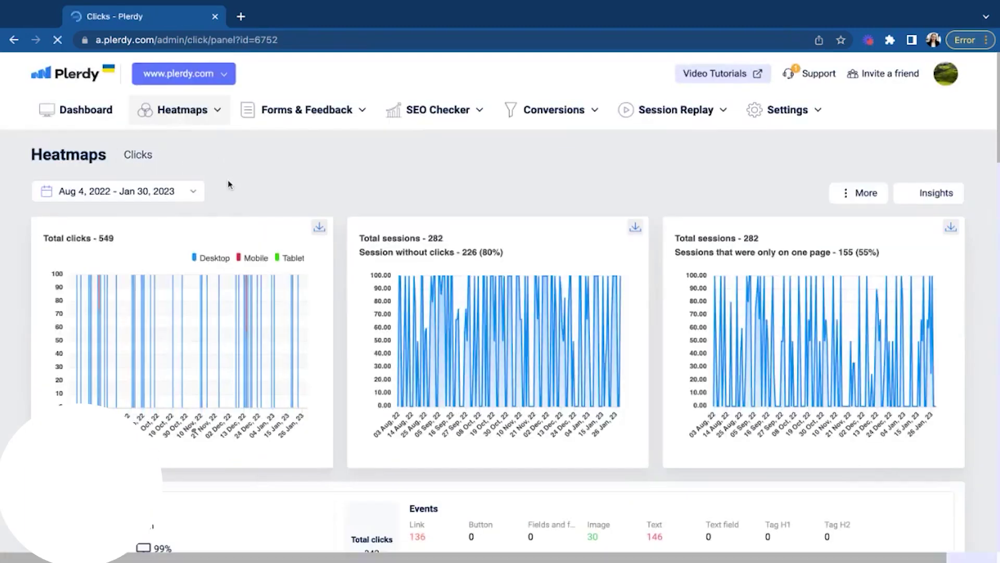
{"action": "left_click", "coordinate": [158, 197]}
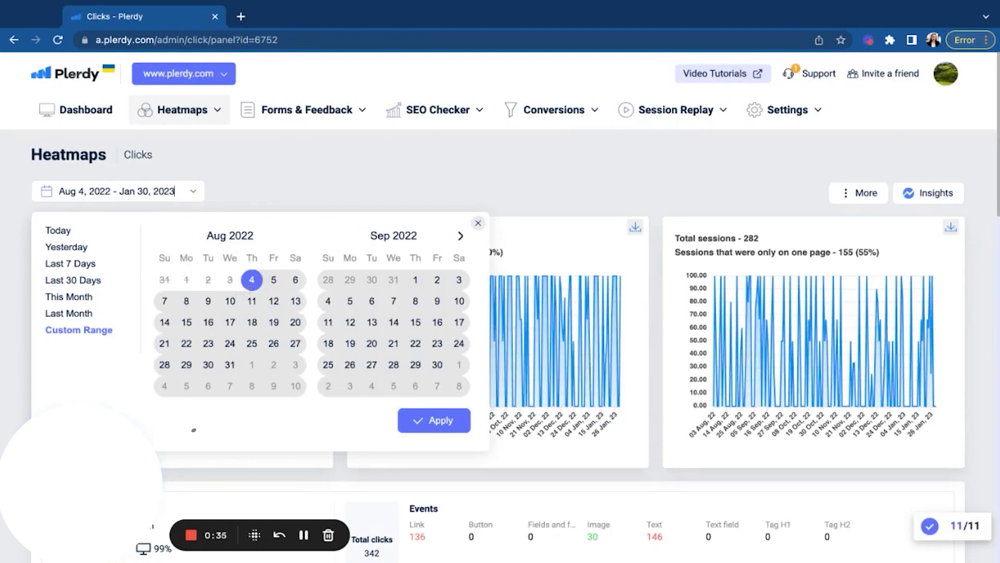
{"action": "left_click", "coordinate": [479, 225]}
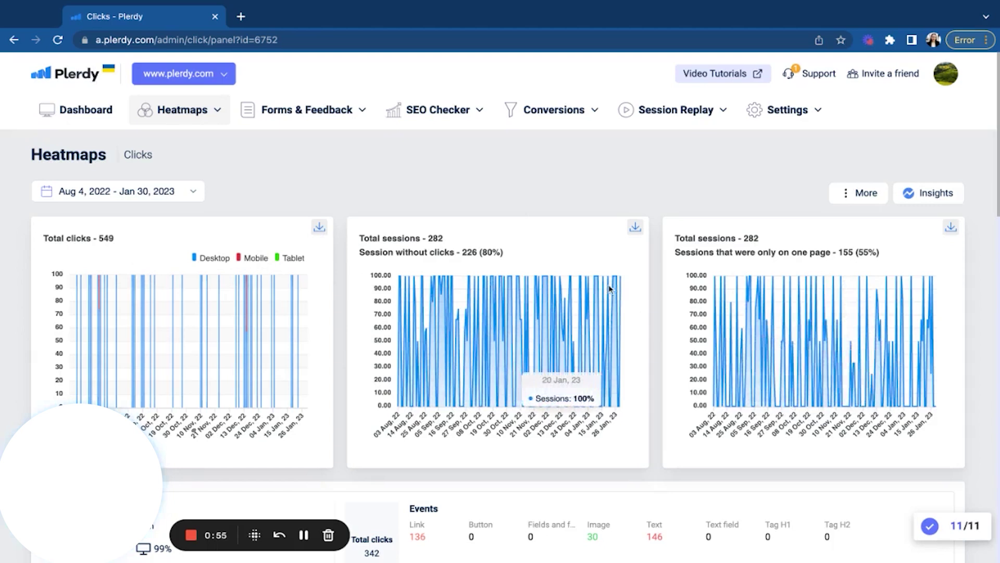
{"action": "mouse_move", "coordinate": [552, 390]}
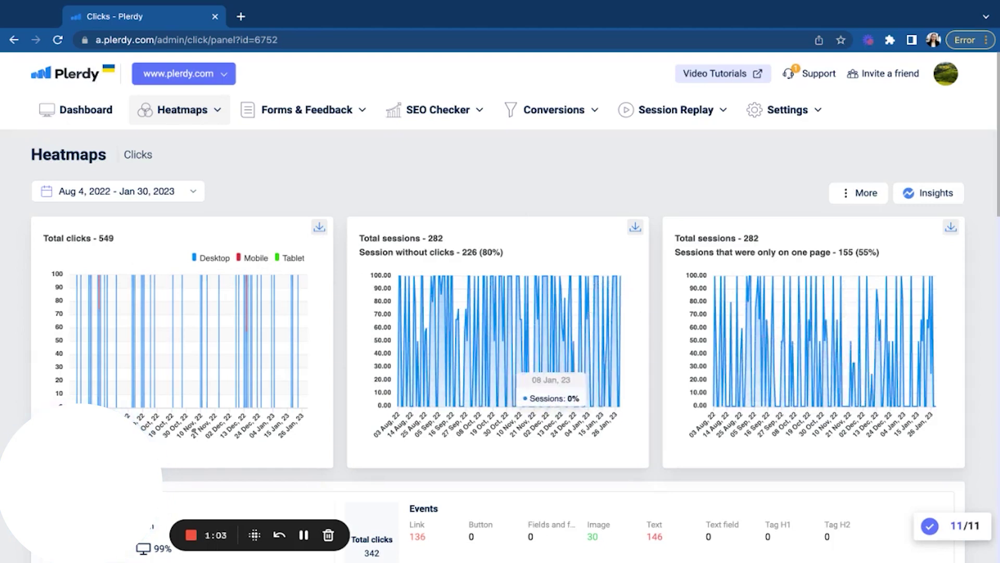
{"action": "scroll", "coordinate": [505, 383], "scroll_direction": "down", "scroll_amount": 1}
{"action": "scroll", "coordinate": [505, 391], "scroll_direction": "down", "scroll_amount": 2}
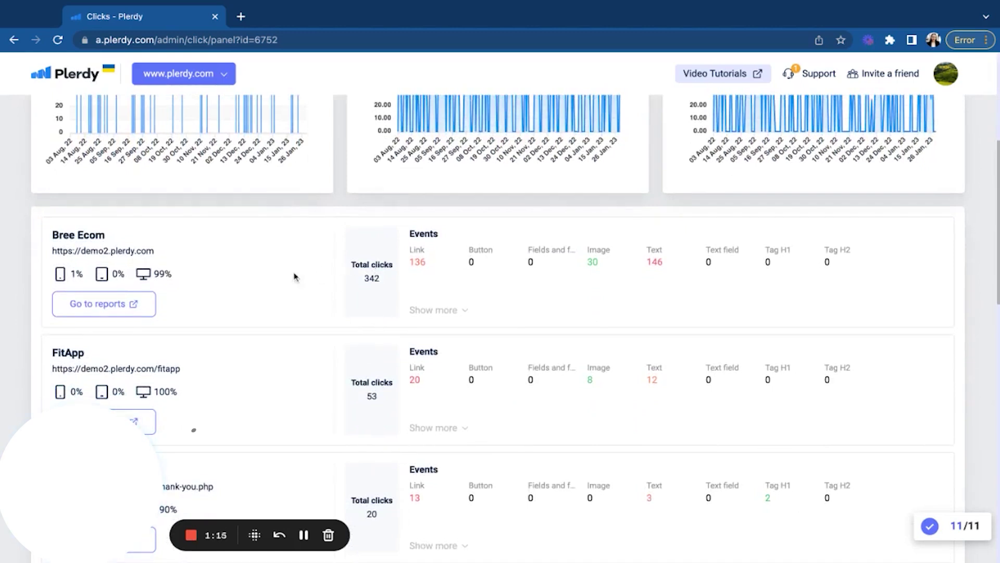
{"action": "left_click", "coordinate": [127, 310]}
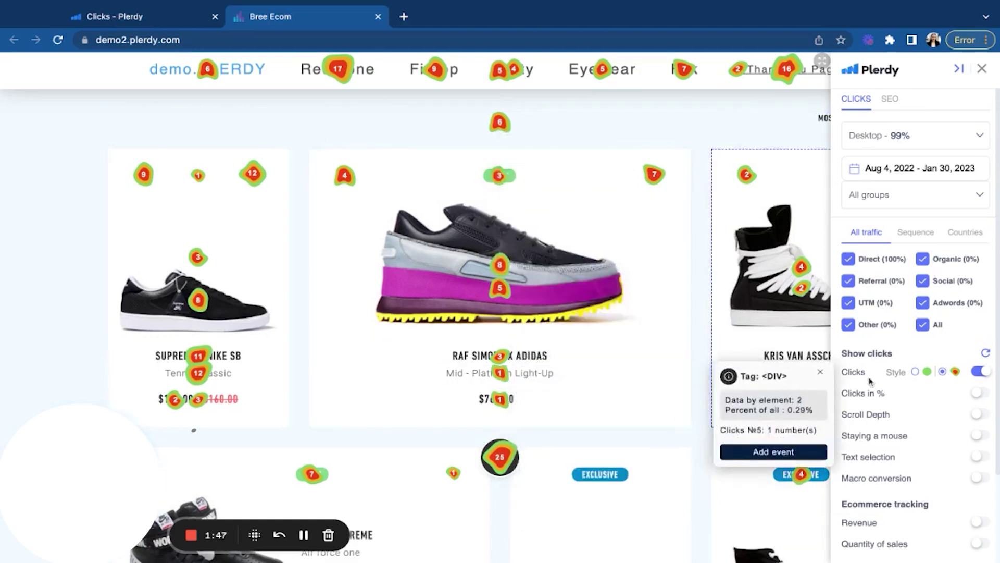
- Turn on Clicks in % to shade Bree Ecom page bands by click share
{"action": "left_click", "coordinate": [980, 393]}
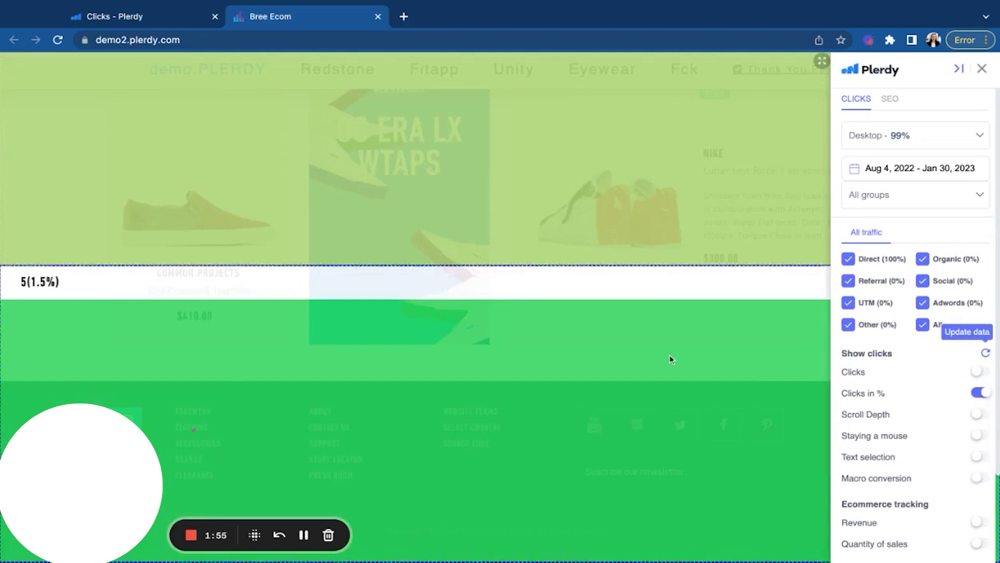
{"action": "scroll", "coordinate": [670, 357], "scroll_direction": "up", "scroll_amount": 3}
{"action": "scroll", "coordinate": [641, 318], "scroll_direction": "up", "scroll_amount": 2}
{"action": "scroll", "coordinate": [642, 321], "scroll_direction": "up", "scroll_amount": 3}
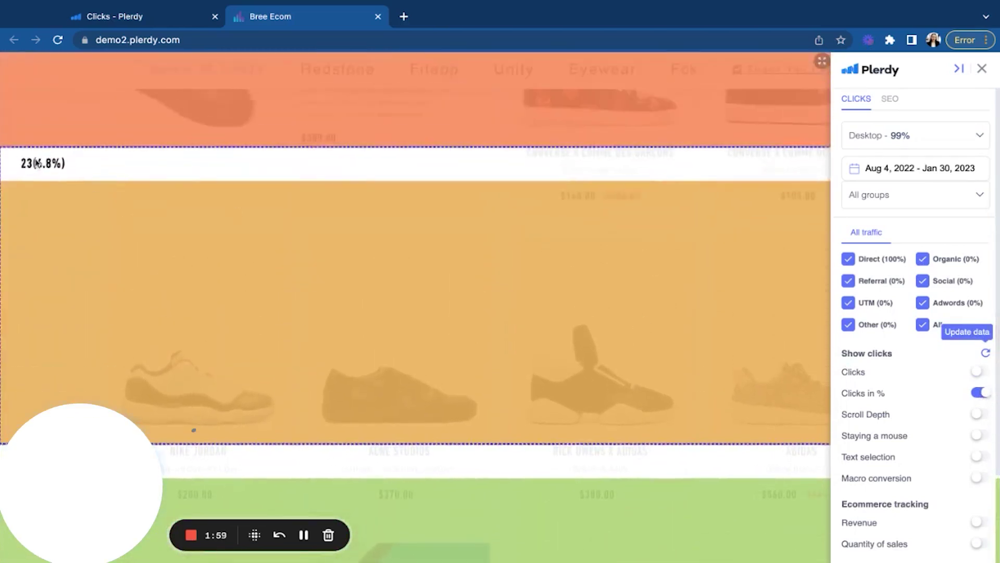
{"action": "scroll", "coordinate": [43, 172], "scroll_direction": "up", "scroll_amount": 4}
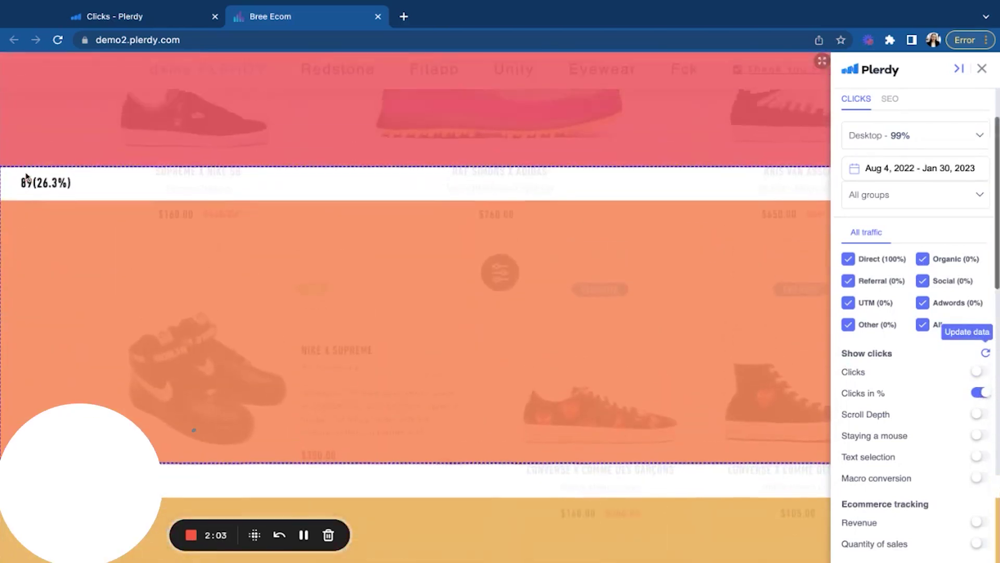
{"action": "scroll", "coordinate": [32, 90], "scroll_direction": "up", "scroll_amount": 3}
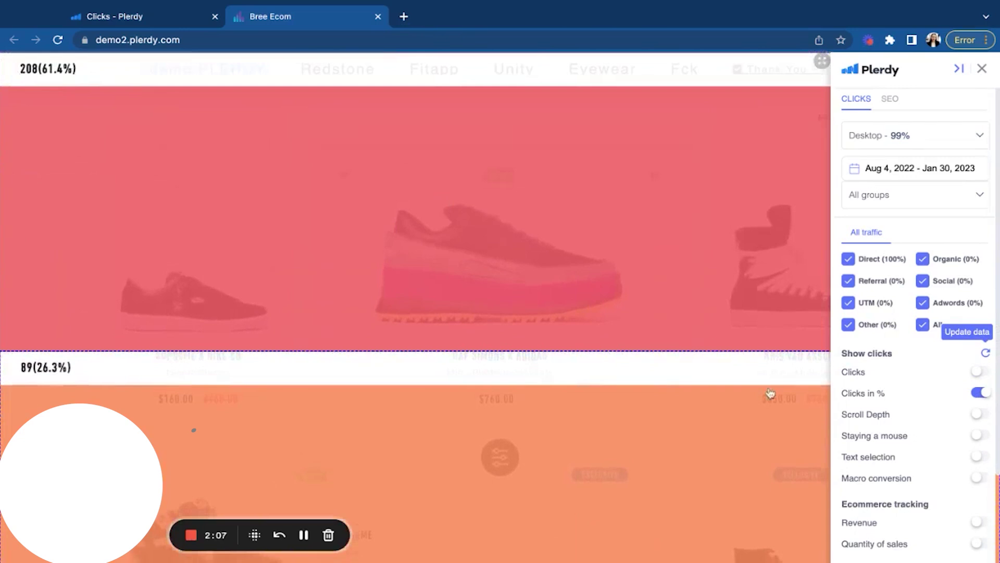
- Turn on Scroll Depth to show visit percentages for each Bree Ecom page region
{"action": "left_click", "coordinate": [979, 415]}
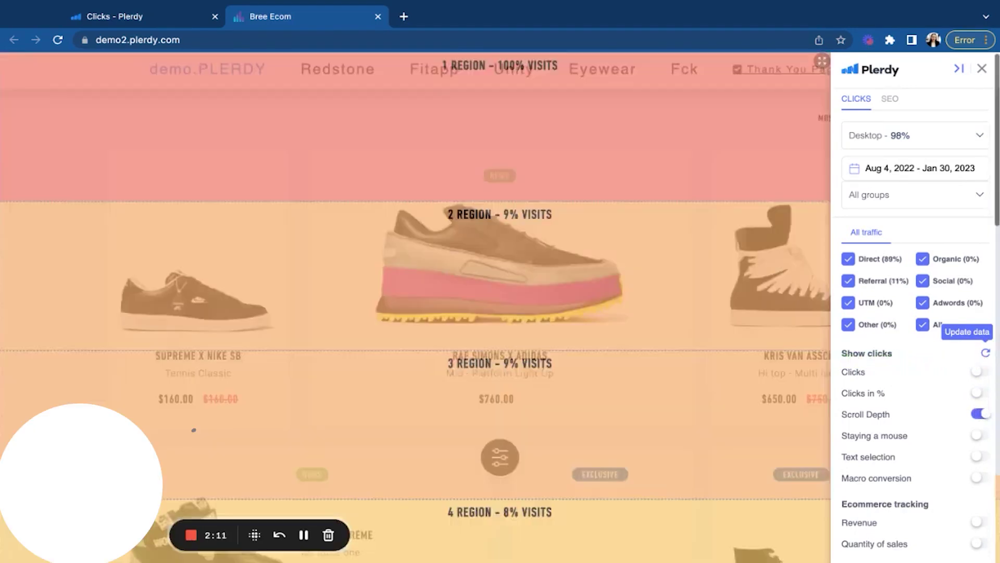
{"action": "scroll", "coordinate": [646, 379], "scroll_direction": "down", "scroll_amount": 2}
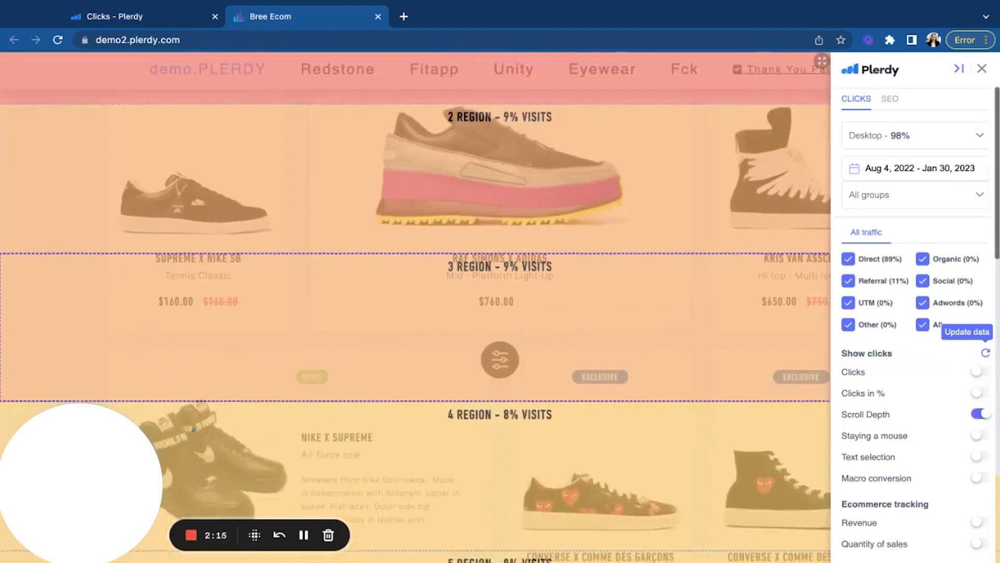
{"action": "scroll", "coordinate": [646, 379], "scroll_direction": "down", "scroll_amount": 3}
{"action": "scroll", "coordinate": [193, 428], "scroll_direction": "down", "scroll_amount": 1}
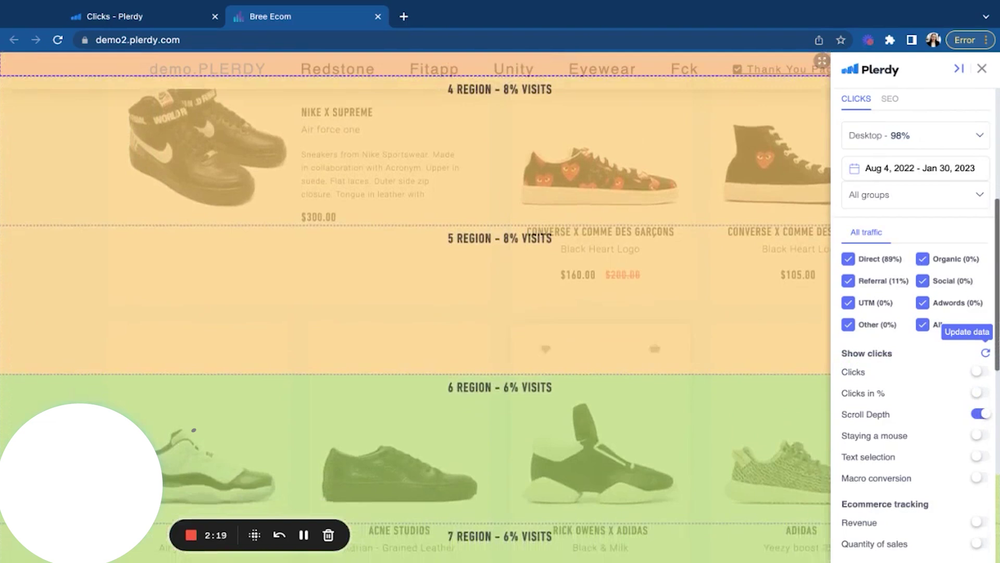
{"action": "scroll", "coordinate": [193, 430], "scroll_direction": "down", "scroll_amount": 1}
{"action": "scroll", "coordinate": [194, 429], "scroll_direction": "down", "scroll_amount": 1}
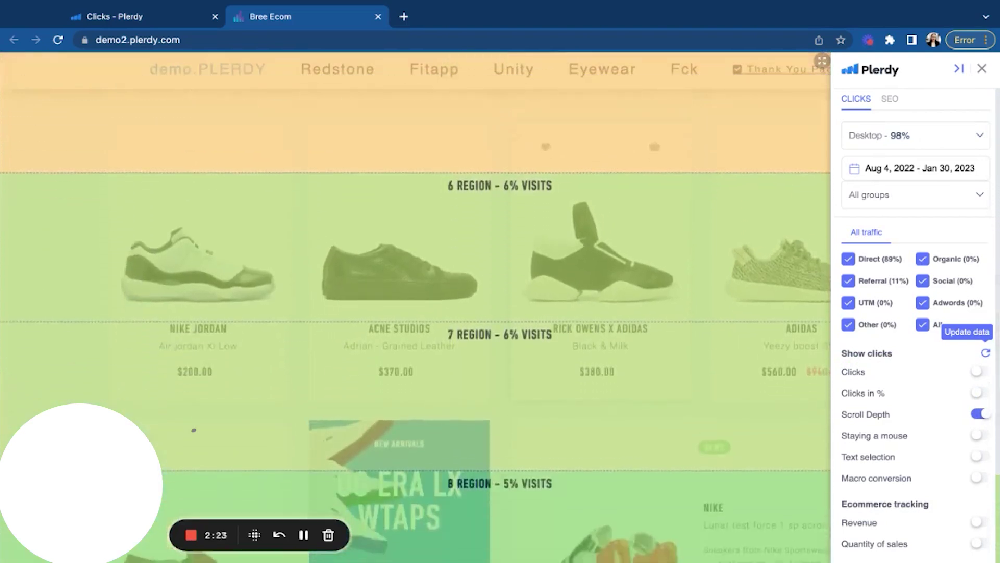
{"action": "scroll", "coordinate": [193, 429], "scroll_direction": "down", "scroll_amount": 1}
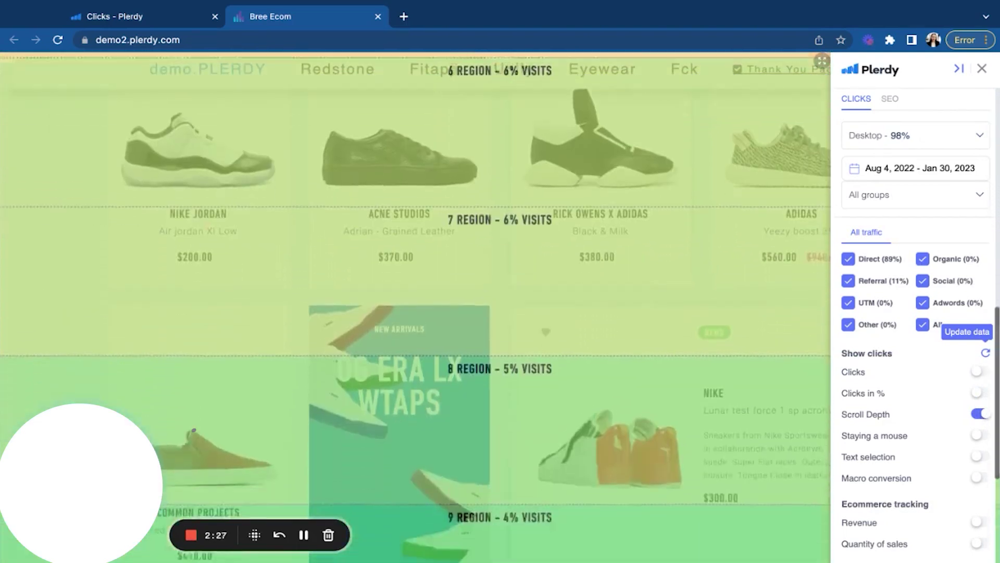
{"action": "scroll", "coordinate": [192, 429], "scroll_direction": "down", "scroll_amount": 1}
{"action": "scroll", "coordinate": [193, 429], "scroll_direction": "down", "scroll_amount": 1}
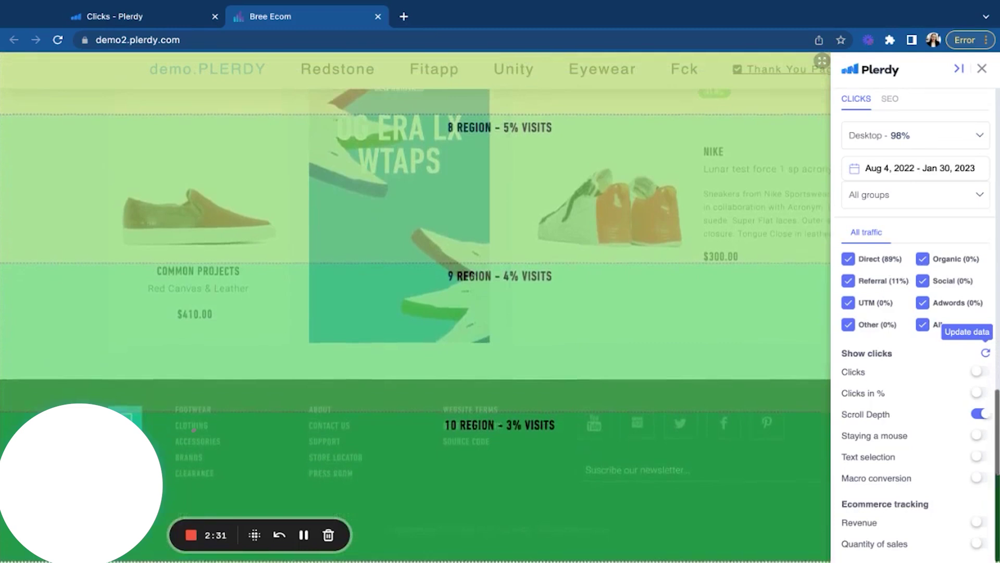
{"action": "scroll", "coordinate": [671, 340], "scroll_direction": "up", "scroll_amount": 2}
{"action": "scroll", "coordinate": [671, 340], "scroll_direction": "up", "scroll_amount": 3}
{"action": "scroll", "coordinate": [671, 340], "scroll_direction": "up", "scroll_amount": 3}
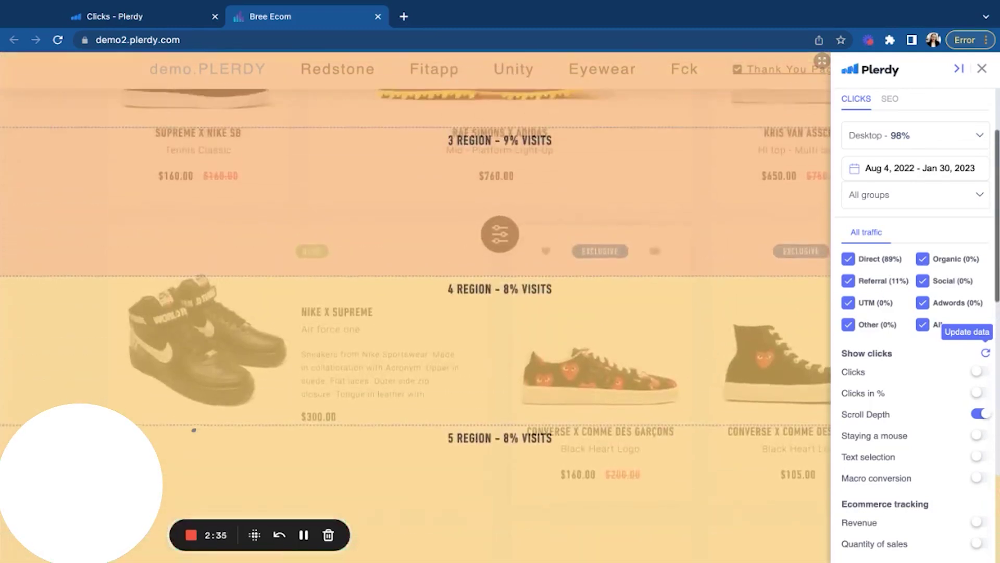
{"action": "scroll", "coordinate": [671, 340], "scroll_direction": "up", "scroll_amount": 3}
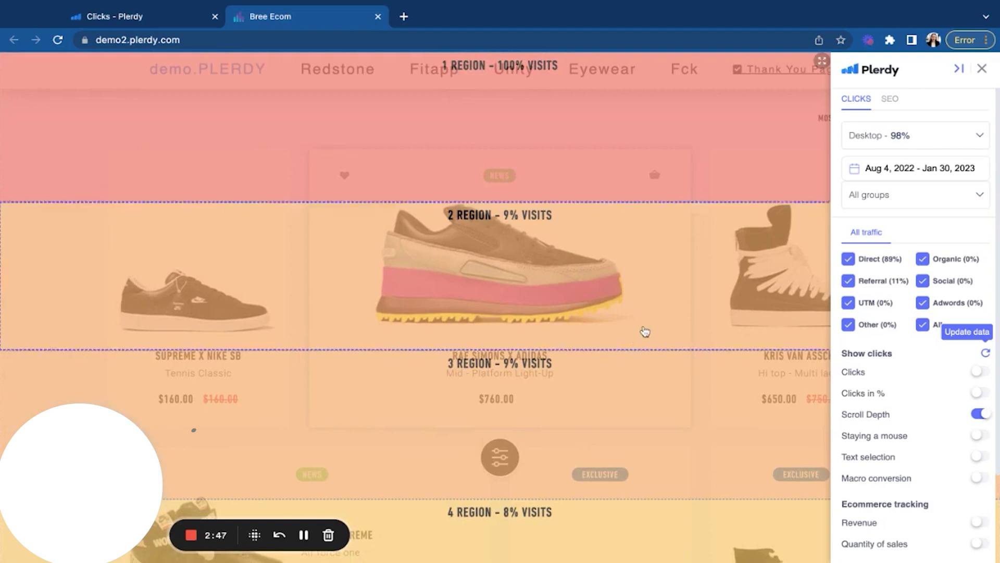
{"action": "scroll", "coordinate": [645, 332], "scroll_direction": "down", "scroll_amount": 1}
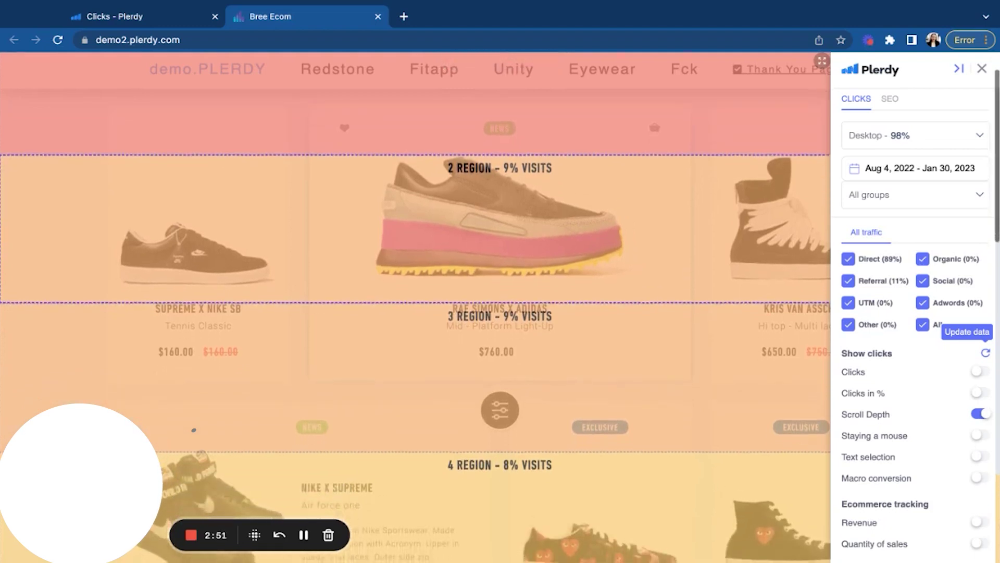
{"action": "scroll", "coordinate": [415, 313], "scroll_direction": "up", "scroll_amount": 1}
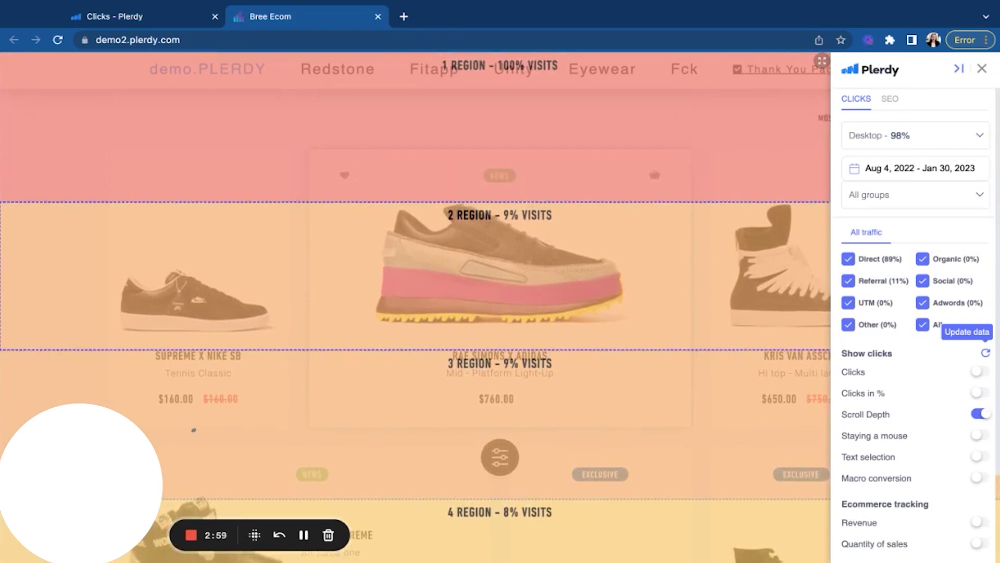
{"action": "scroll", "coordinate": [193, 429], "scroll_direction": "down", "scroll_amount": 4}
{"action": "scroll", "coordinate": [194, 430], "scroll_direction": "down", "scroll_amount": 3}
{"action": "scroll", "coordinate": [193, 429], "scroll_direction": "down", "scroll_amount": 3}
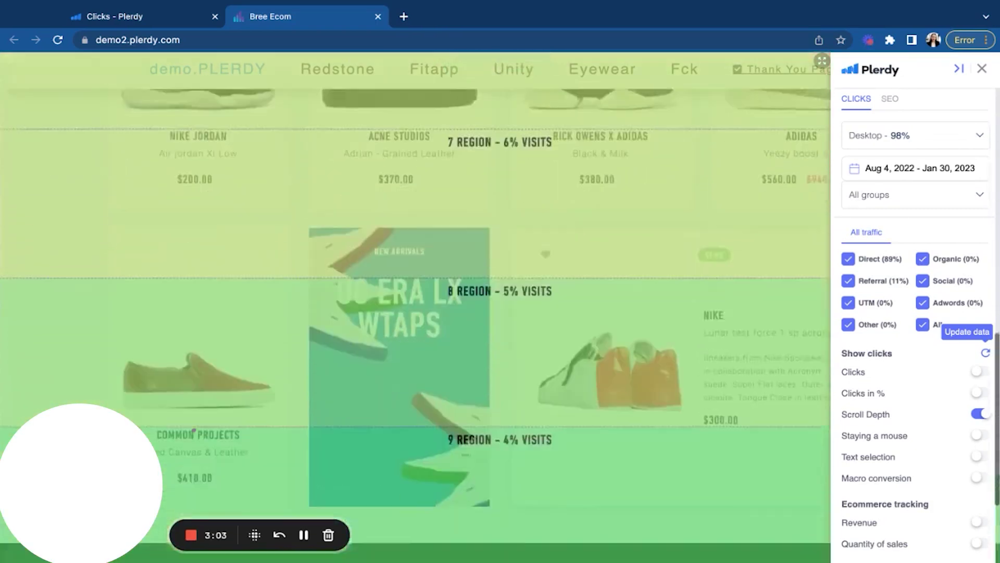
{"action": "scroll", "coordinate": [193, 430], "scroll_direction": "down", "scroll_amount": 4}
{"action": "scroll", "coordinate": [445, 328], "scroll_direction": "up", "scroll_amount": 2}
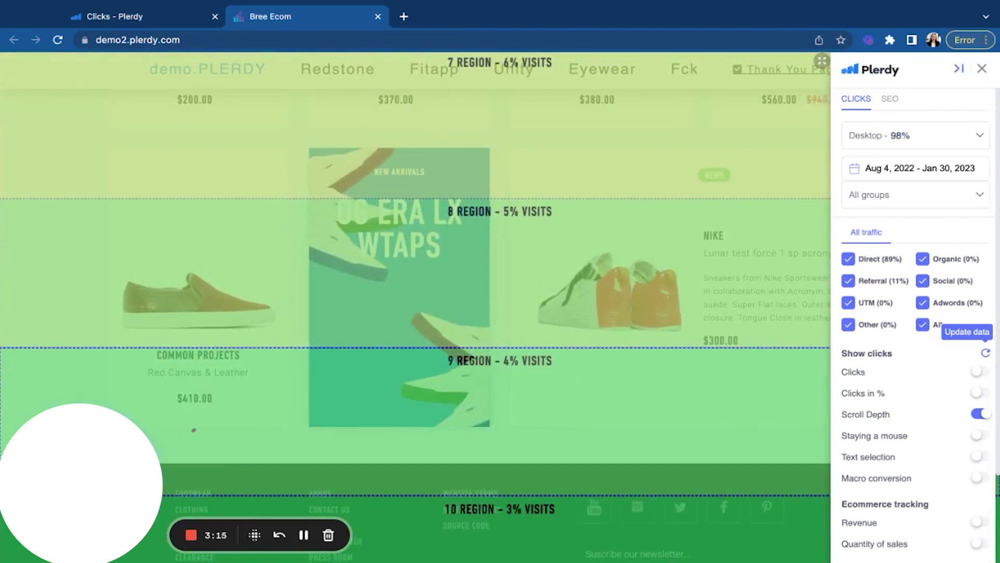
- Switch on 'Staying a mouse' to show hover visit counts for regions 1–10
{"action": "left_click", "coordinate": [978, 436]}
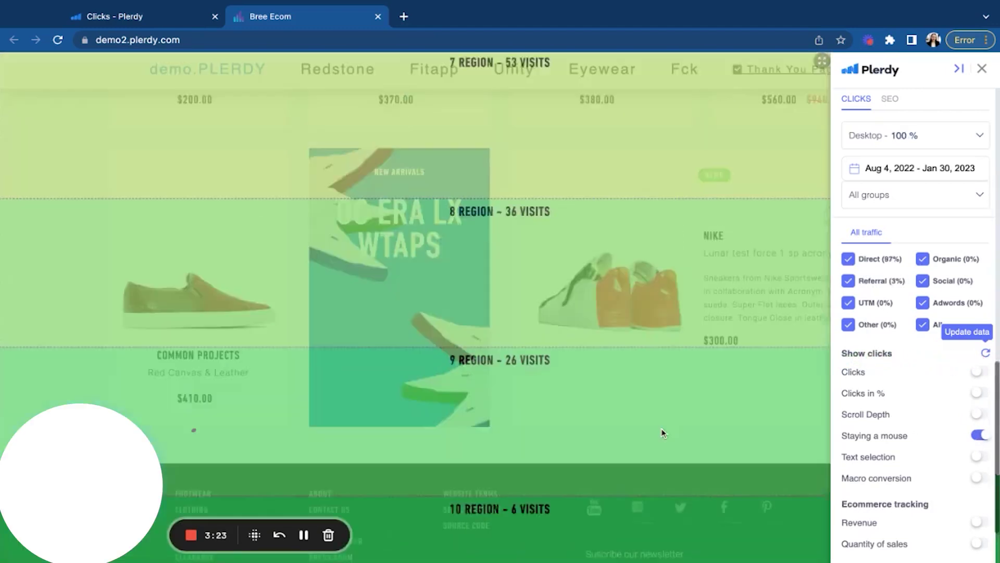
{"action": "scroll", "coordinate": [194, 428], "scroll_direction": "up", "scroll_amount": 1}
{"action": "scroll", "coordinate": [193, 429], "scroll_direction": "up", "scroll_amount": 3}
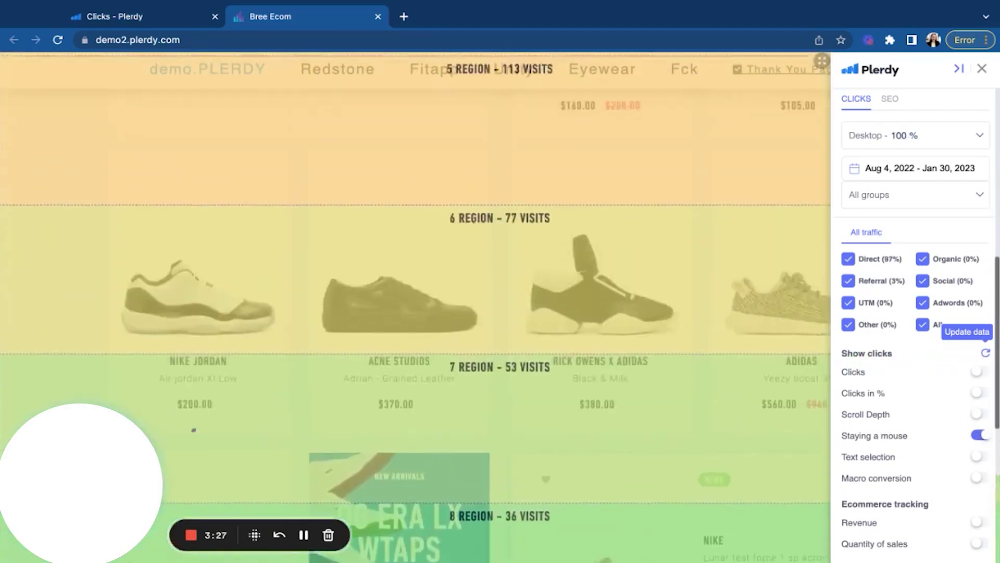
{"action": "scroll", "coordinate": [194, 430], "scroll_direction": "up", "scroll_amount": 2}
{"action": "scroll", "coordinate": [193, 429], "scroll_direction": "up", "scroll_amount": 5}
{"action": "scroll", "coordinate": [194, 428], "scroll_direction": "down", "scroll_amount": 1}
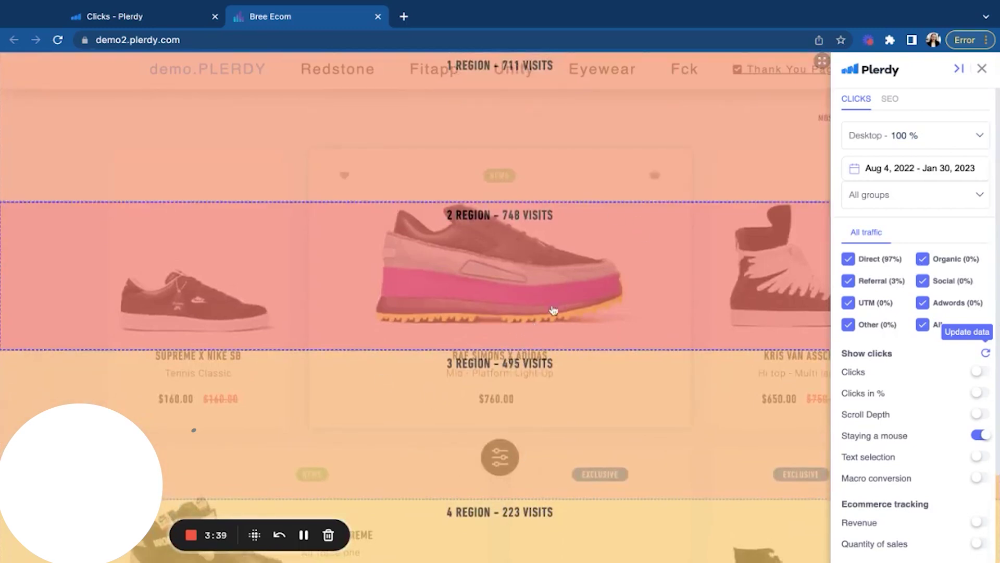
{"action": "scroll", "coordinate": [555, 314], "scroll_direction": "down", "scroll_amount": 1}
{"action": "scroll", "coordinate": [555, 315], "scroll_direction": "down", "scroll_amount": 2}
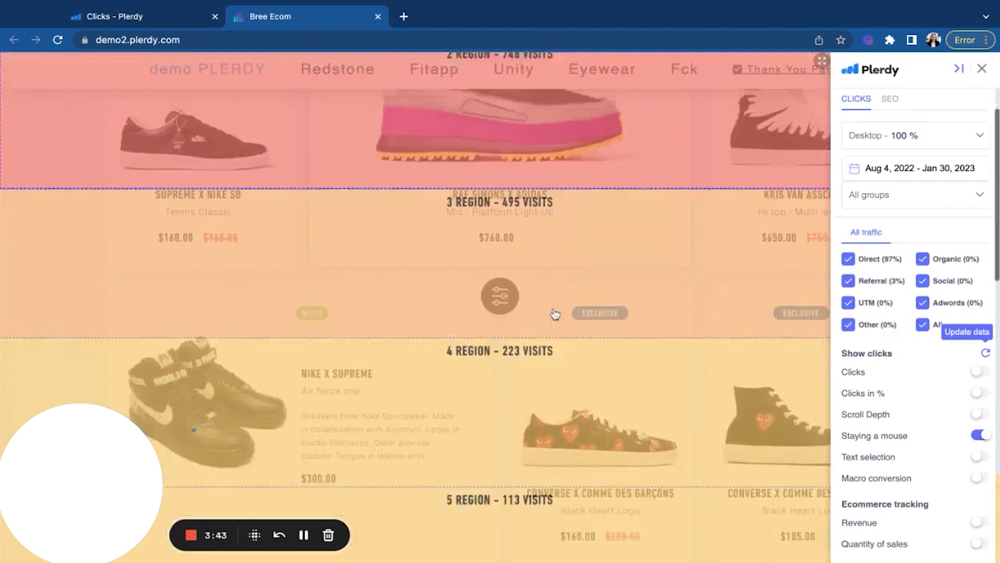
{"action": "scroll", "coordinate": [555, 314], "scroll_direction": "down", "scroll_amount": 3}
{"action": "scroll", "coordinate": [555, 315], "scroll_direction": "down", "scroll_amount": 4}
{"action": "scroll", "coordinate": [555, 314], "scroll_direction": "down", "scroll_amount": 2}
{"action": "scroll", "coordinate": [577, 329], "scroll_direction": "up", "scroll_amount": 1}
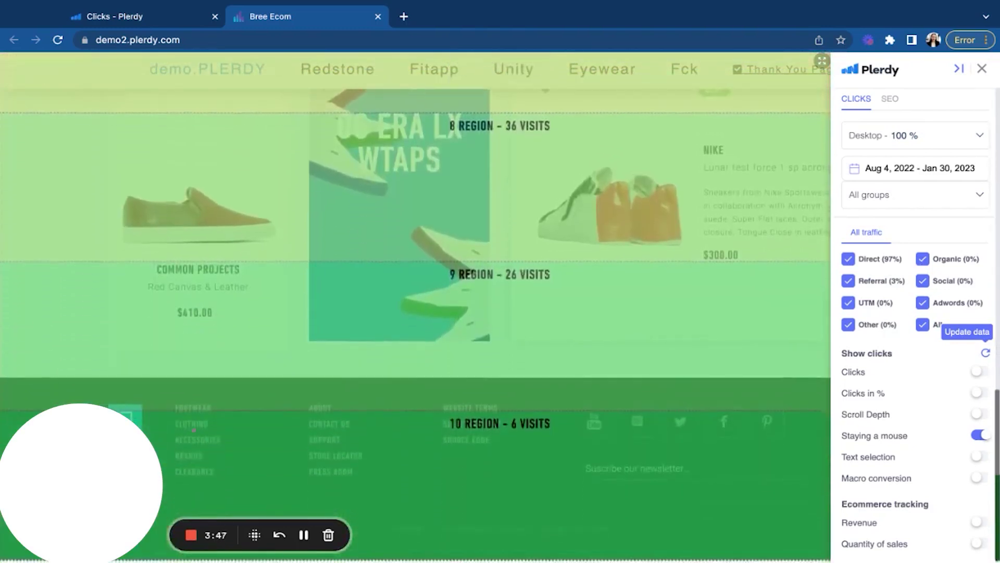
{"action": "scroll", "coordinate": [578, 329], "scroll_direction": "up", "scroll_amount": 5}
{"action": "scroll", "coordinate": [576, 329], "scroll_direction": "up", "scroll_amount": 7}
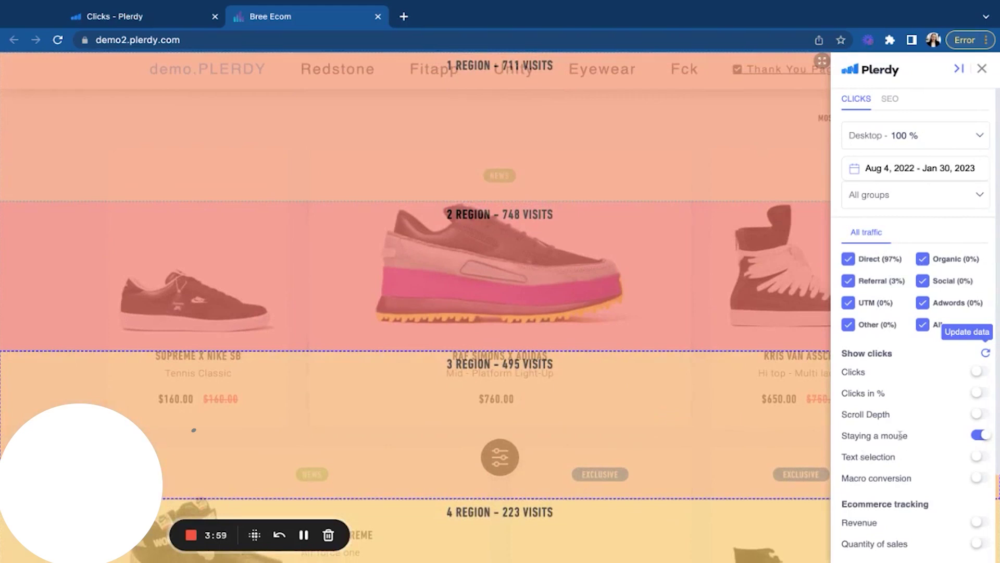
- Turn off 'Staying a mouse' and turn on Clicks to show per-element click counts
{"action": "left_click", "coordinate": [976, 372]}
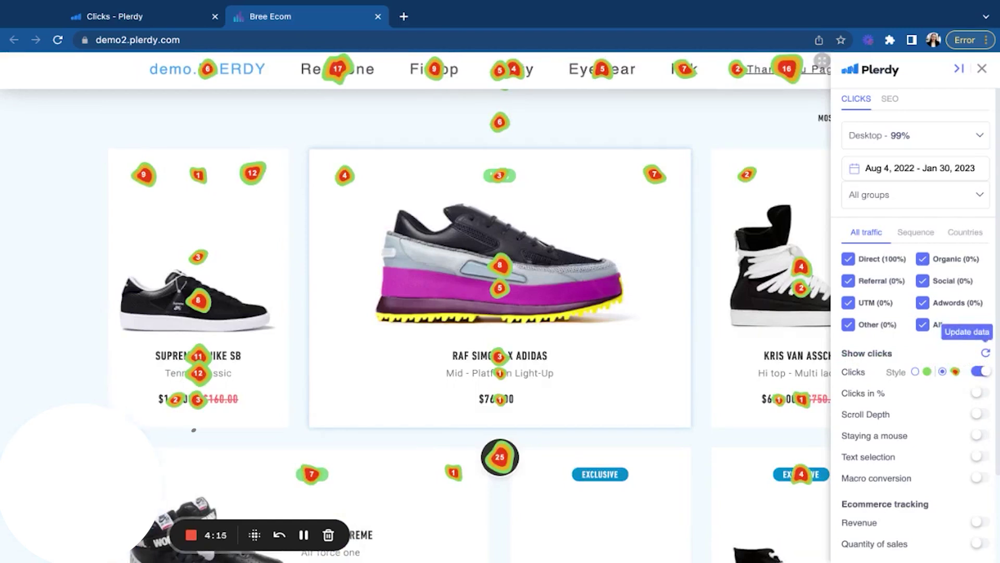
{"action": "scroll", "coordinate": [469, 312], "scroll_direction": "down", "scroll_amount": 5}
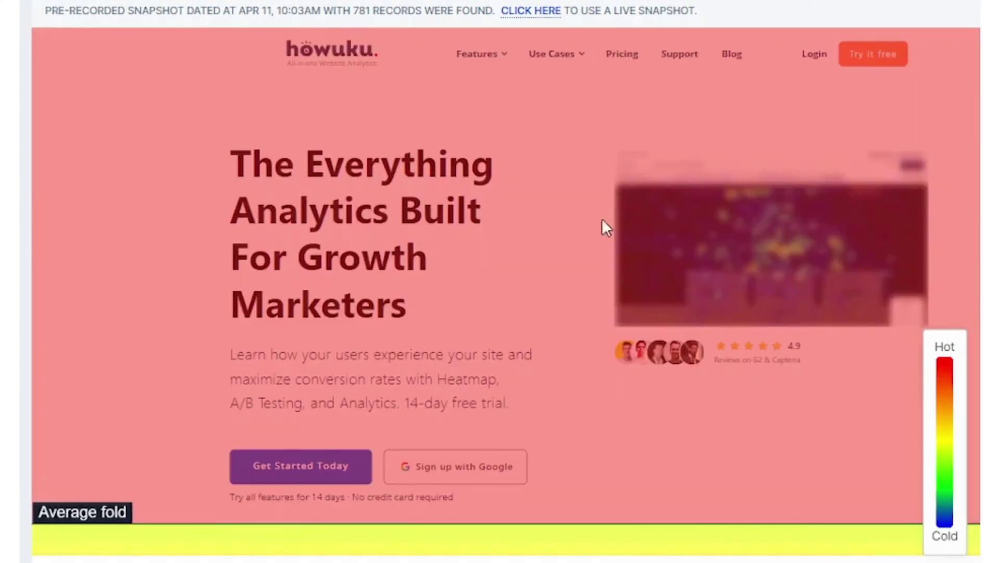
{"action": "scroll", "coordinate": [604, 275], "scroll_direction": "down", "scroll_amount": 1}
{"action": "scroll", "coordinate": [603, 283], "scroll_direction": "down", "scroll_amount": 1}
{"action": "scroll", "coordinate": [602, 283], "scroll_direction": "down", "scroll_amount": 2}
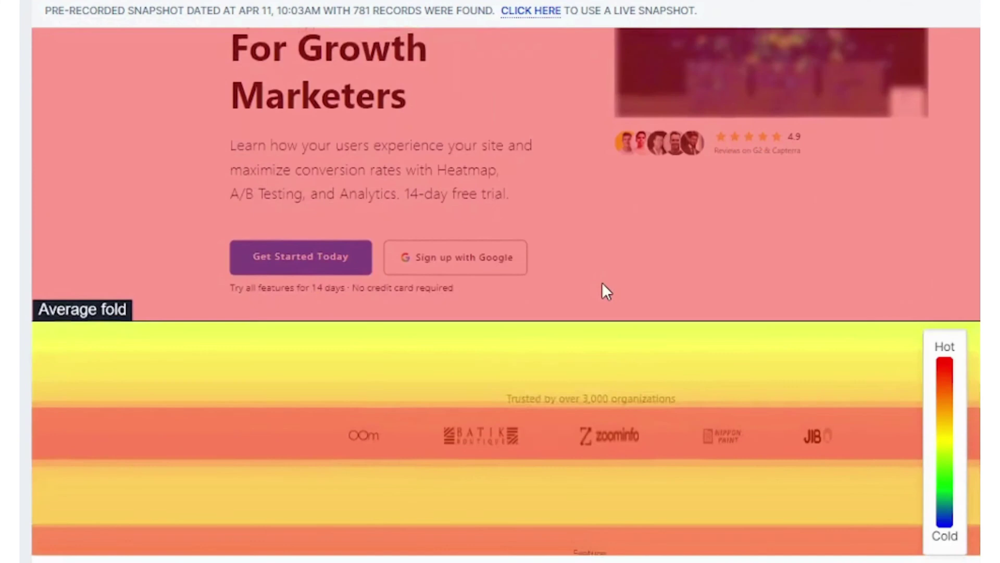
{"action": "scroll", "coordinate": [603, 283], "scroll_direction": "down", "scroll_amount": 1}
{"action": "scroll", "coordinate": [603, 284], "scroll_direction": "down", "scroll_amount": 1}
{"action": "scroll", "coordinate": [603, 284], "scroll_direction": "down", "scroll_amount": 2}
{"action": "scroll", "coordinate": [602, 284], "scroll_direction": "down", "scroll_amount": 1}
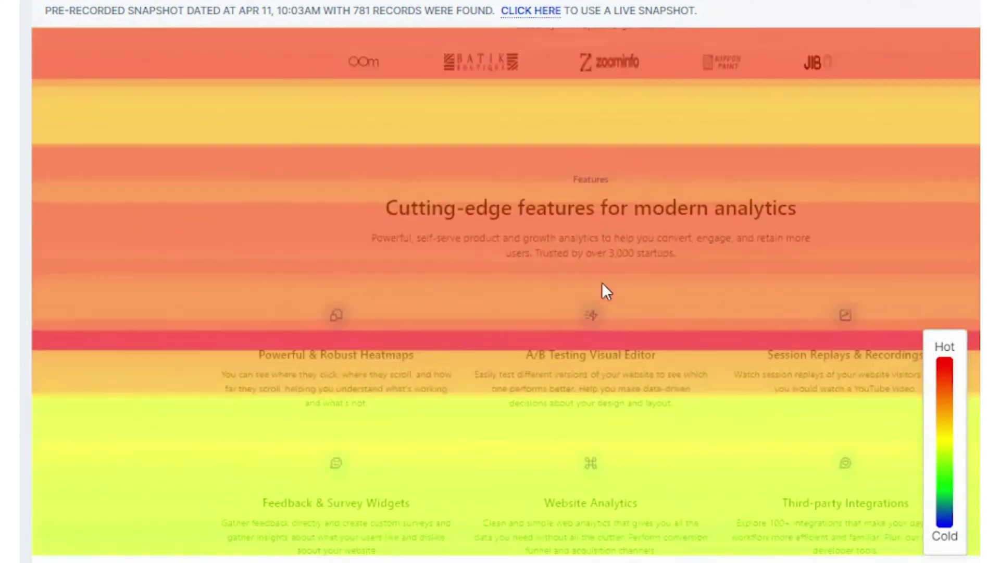
{"action": "scroll", "coordinate": [603, 284], "scroll_direction": "down", "scroll_amount": 1}
{"action": "scroll", "coordinate": [602, 284], "scroll_direction": "down", "scroll_amount": 2}
{"action": "scroll", "coordinate": [603, 284], "scroll_direction": "down", "scroll_amount": 1}
{"action": "scroll", "coordinate": [603, 283], "scroll_direction": "down", "scroll_amount": 2}
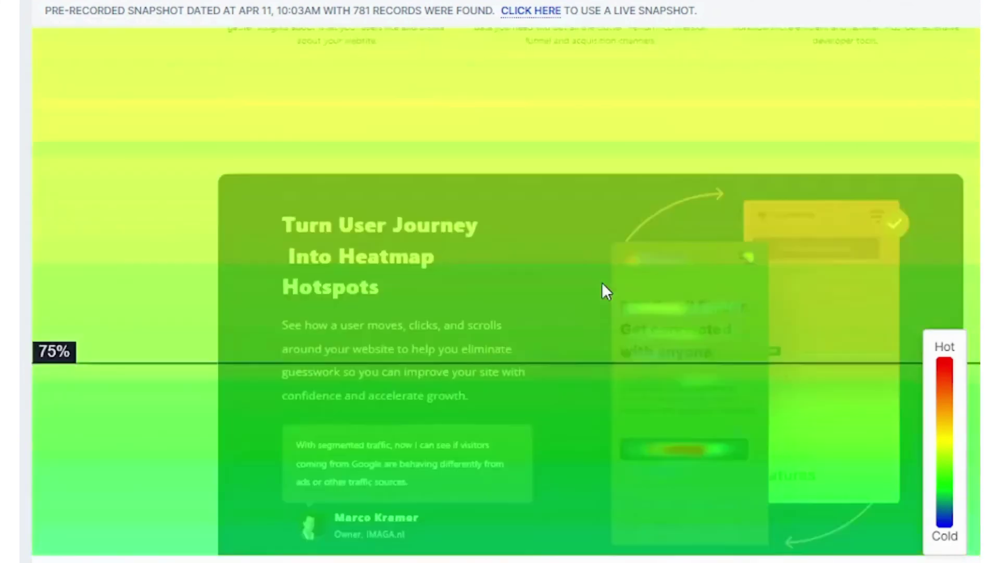
{"action": "scroll", "coordinate": [603, 283], "scroll_direction": "down", "scroll_amount": 2}
{"action": "scroll", "coordinate": [603, 284], "scroll_direction": "down", "scroll_amount": 1}
{"action": "scroll", "coordinate": [603, 284], "scroll_direction": "down", "scroll_amount": 3}
{"action": "scroll", "coordinate": [603, 284], "scroll_direction": "down", "scroll_amount": 1}
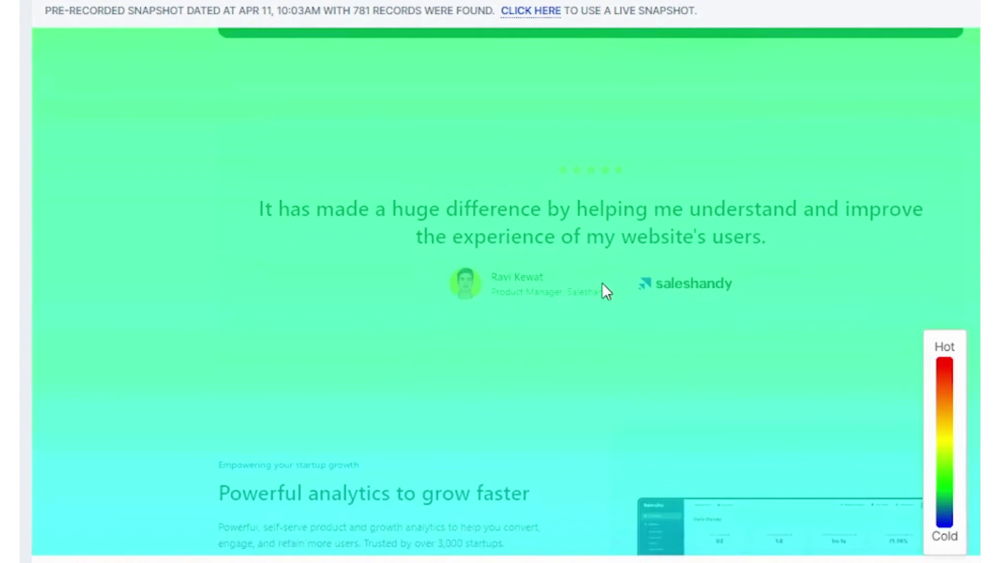
{"action": "scroll", "coordinate": [603, 284], "scroll_direction": "down", "scroll_amount": 1}
{"action": "scroll", "coordinate": [603, 284], "scroll_direction": "down", "scroll_amount": 2}
{"action": "scroll", "coordinate": [602, 284], "scroll_direction": "down", "scroll_amount": 1}
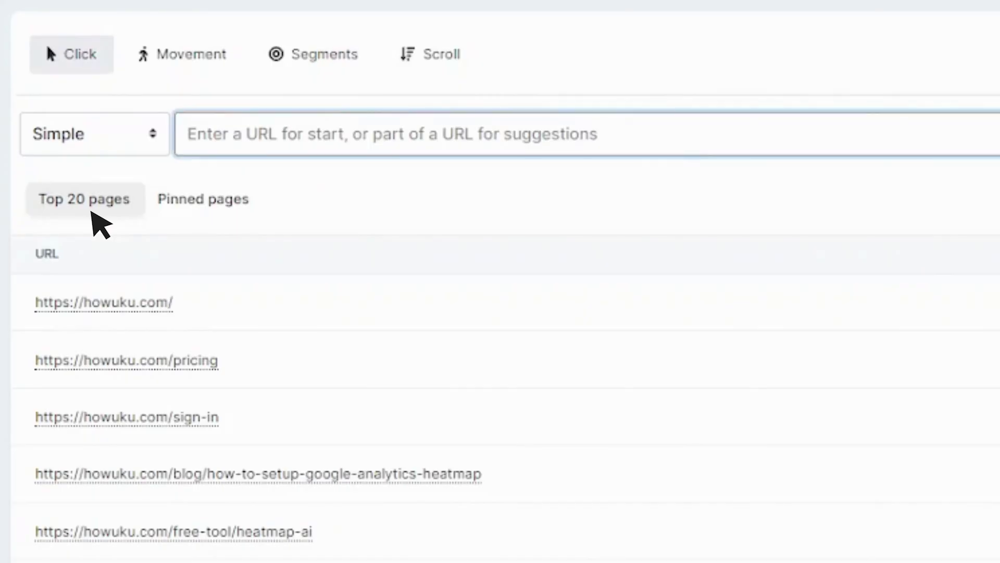
{"action": "type", "text": "htt"}
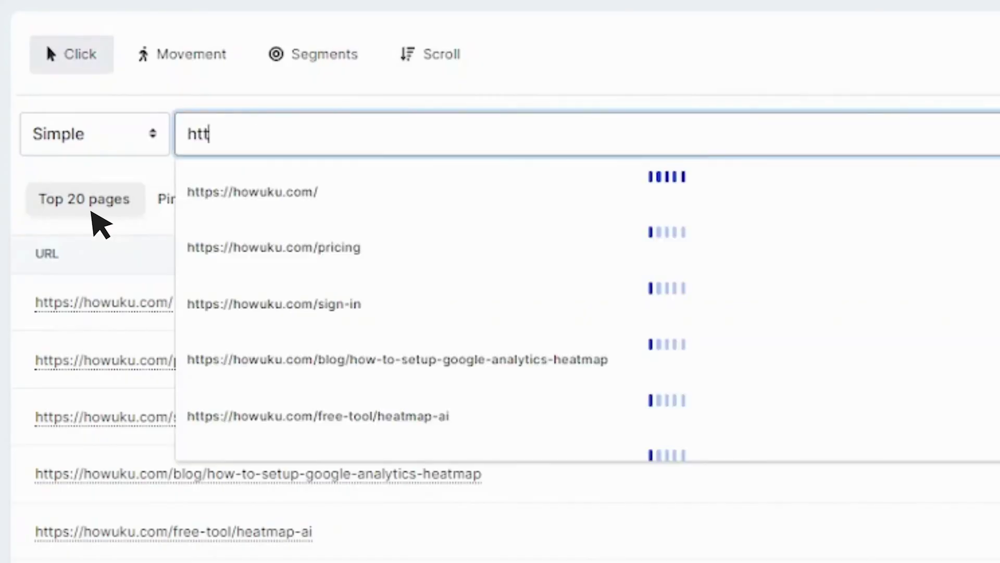
{"action": "type", "text": "ps://howu"}
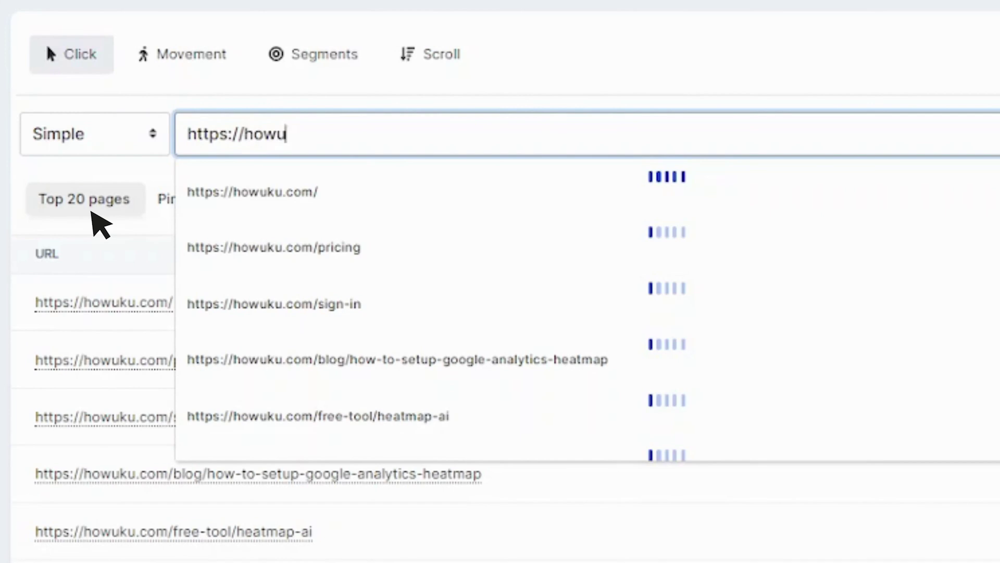
{"action": "type", "text": "ku.com/featu"}
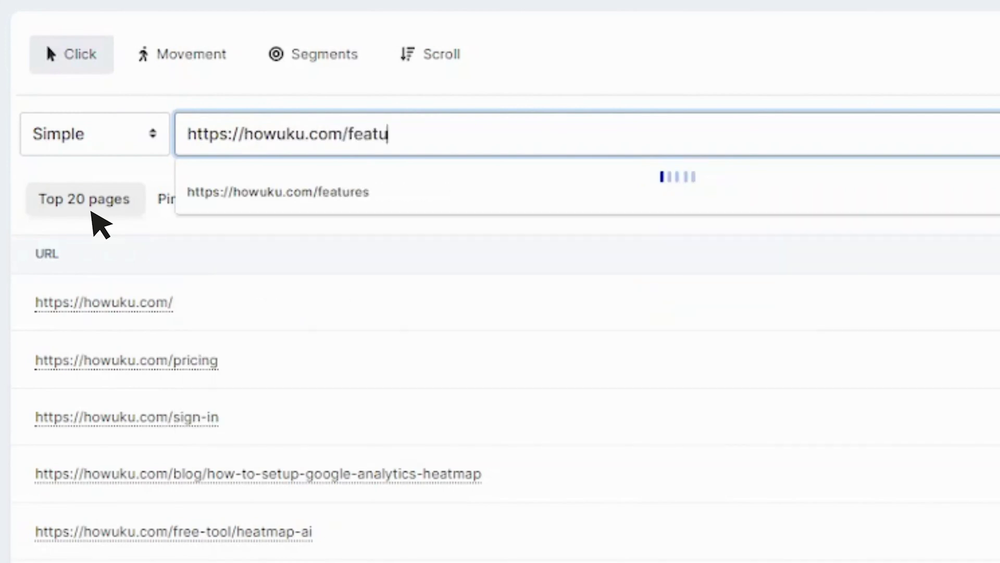
{"action": "type", "text": "res"}
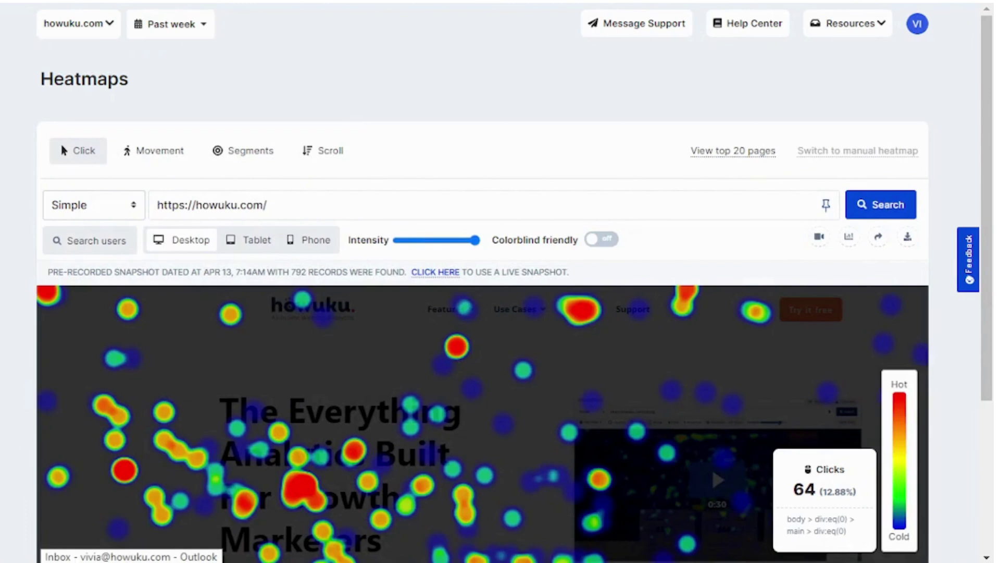
- Open and close the Search users filter panel on the homepage click heatmap
{"action": "left_click", "coordinate": [91, 240]}
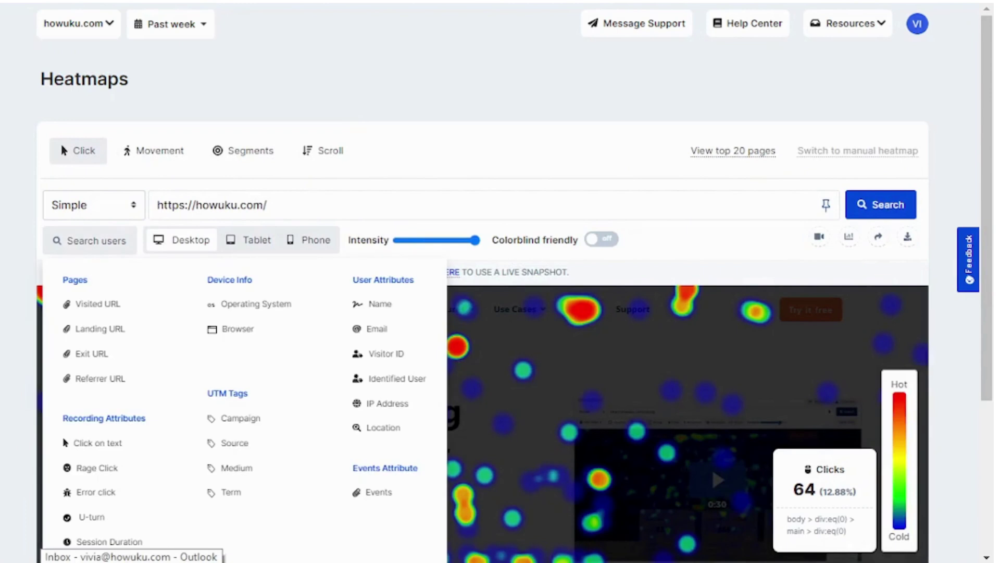
{"action": "key", "text": "Escape"}
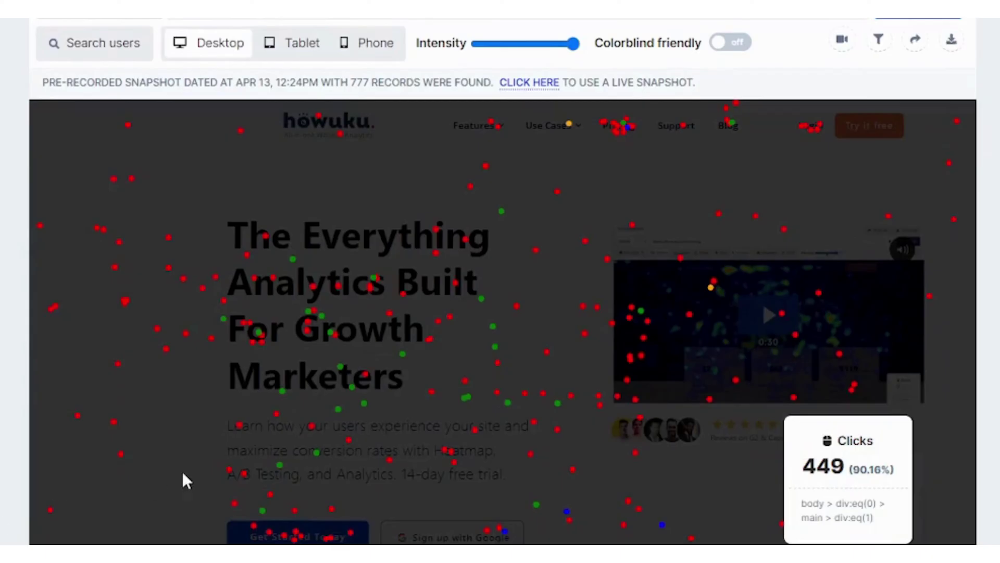
{"action": "scroll", "coordinate": [178, 473], "scroll_direction": "down", "scroll_amount": 2}
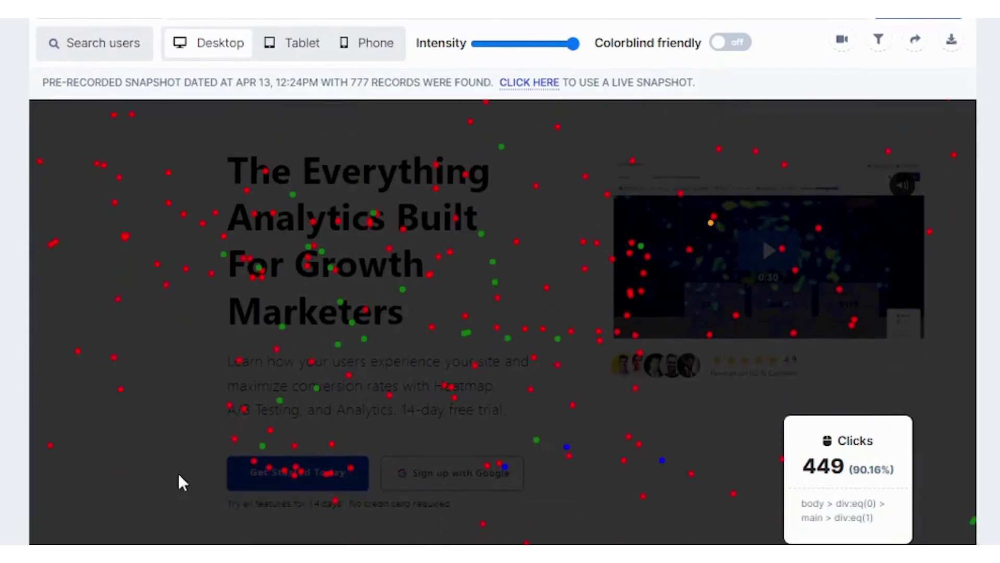
{"action": "scroll", "coordinate": [178, 476], "scroll_direction": "down", "scroll_amount": 3}
{"action": "scroll", "coordinate": [172, 478], "scroll_direction": "down", "scroll_amount": 1}
{"action": "scroll", "coordinate": [171, 477], "scroll_direction": "down", "scroll_amount": 3}
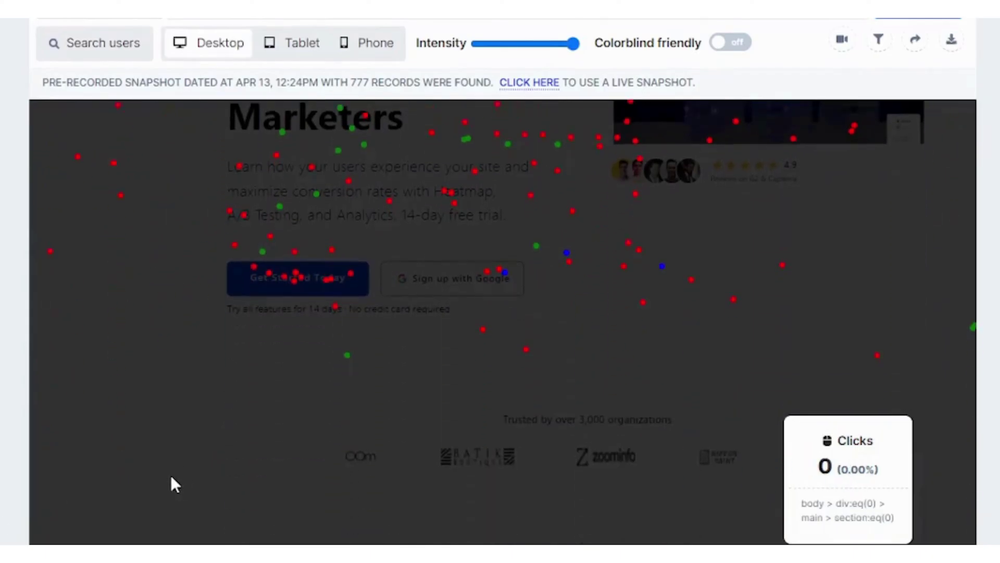
{"action": "scroll", "coordinate": [171, 477], "scroll_direction": "down", "scroll_amount": 2}
{"action": "scroll", "coordinate": [171, 477], "scroll_direction": "down", "scroll_amount": 3}
{"action": "scroll", "coordinate": [171, 476], "scroll_direction": "down", "scroll_amount": 5}
{"action": "scroll", "coordinate": [170, 477], "scroll_direction": "down", "scroll_amount": 1}
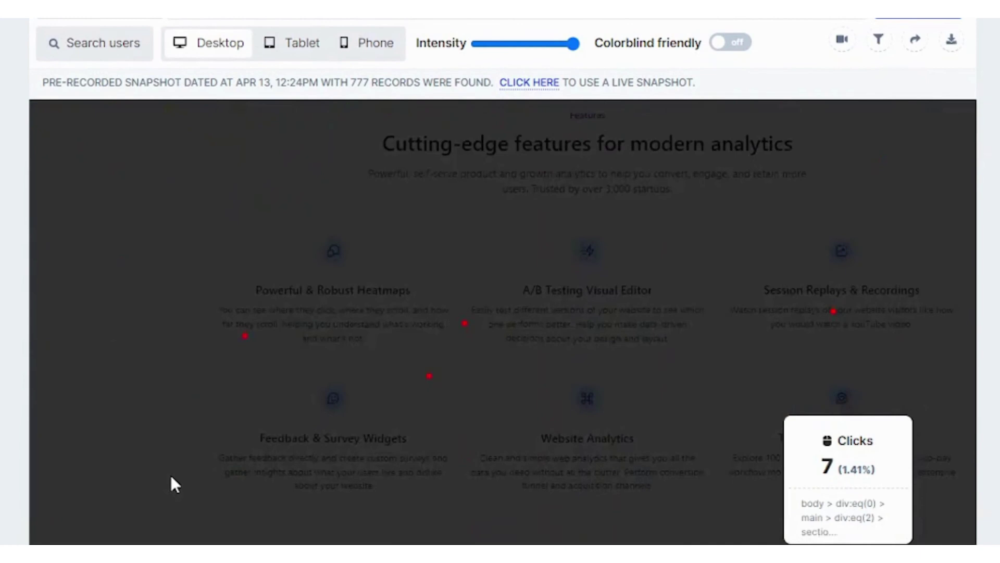
{"action": "scroll", "coordinate": [171, 477], "scroll_direction": "down", "scroll_amount": 5}
{"action": "scroll", "coordinate": [172, 476], "scroll_direction": "down", "scroll_amount": 1}
{"action": "scroll", "coordinate": [172, 477], "scroll_direction": "down", "scroll_amount": 5}
{"action": "scroll", "coordinate": [172, 477], "scroll_direction": "down", "scroll_amount": 4}
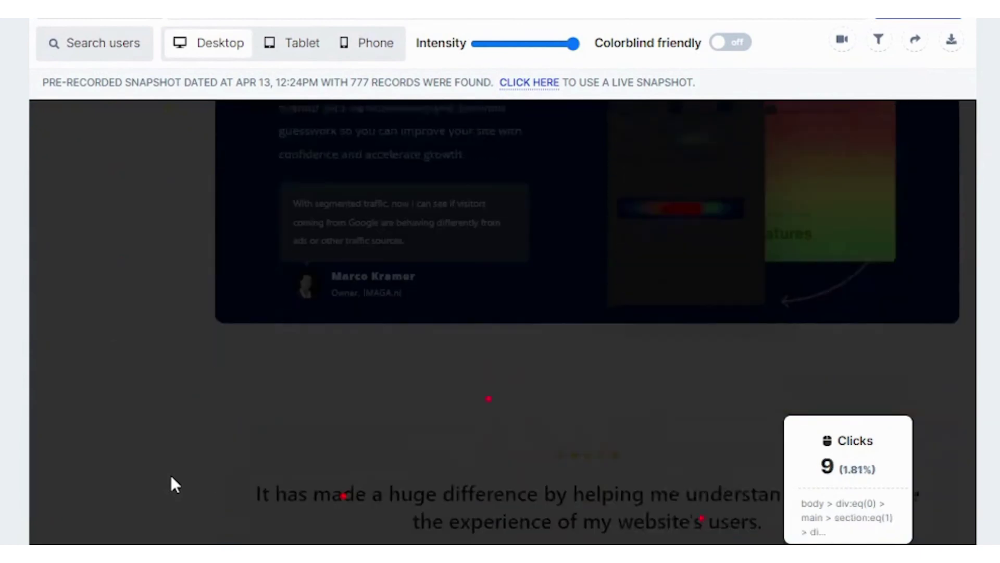
{"action": "scroll", "coordinate": [172, 477], "scroll_direction": "down", "scroll_amount": 2}
{"action": "scroll", "coordinate": [172, 478], "scroll_direction": "down", "scroll_amount": 2}
{"action": "scroll", "coordinate": [172, 477], "scroll_direction": "down", "scroll_amount": 1}
{"action": "scroll", "coordinate": [171, 476], "scroll_direction": "down", "scroll_amount": 3}
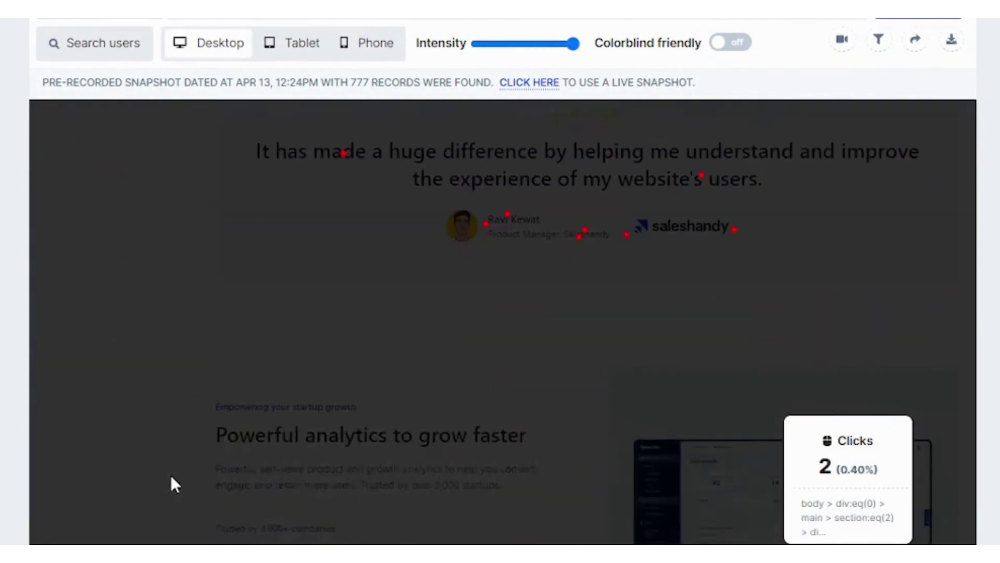
{"action": "scroll", "coordinate": [171, 477], "scroll_direction": "down", "scroll_amount": 2}
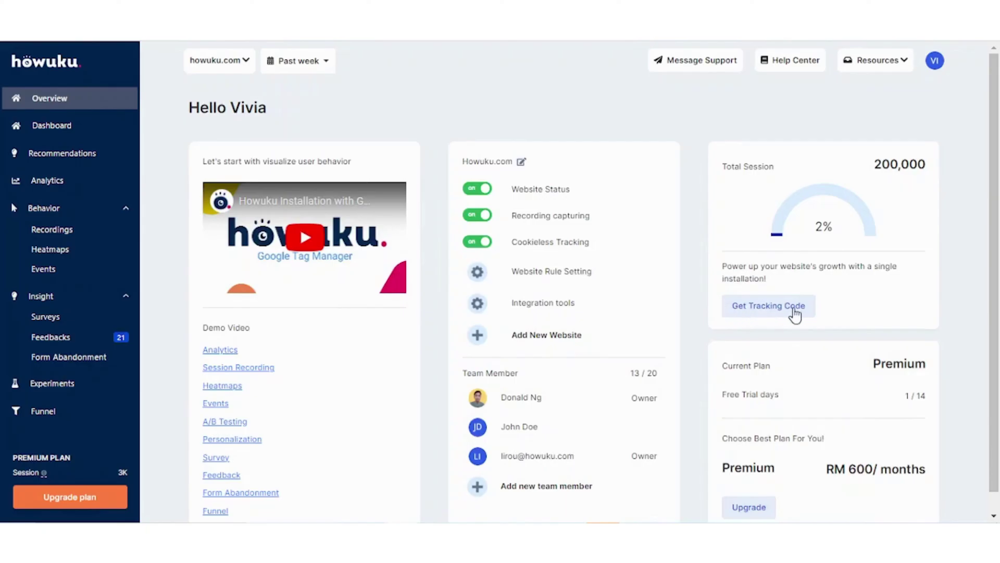
- Copy Howuku's tracking code to the clipboard using the Install Manually option
{"action": "left_click", "coordinate": [798, 311]}
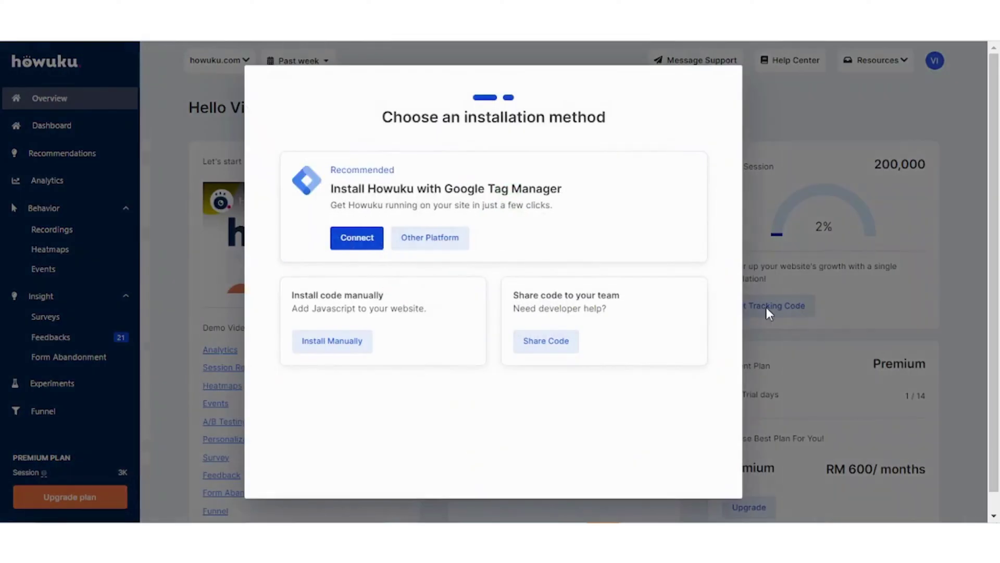
{"action": "left_click", "coordinate": [357, 238]}
{"action": "left_click", "coordinate": [630, 187]}
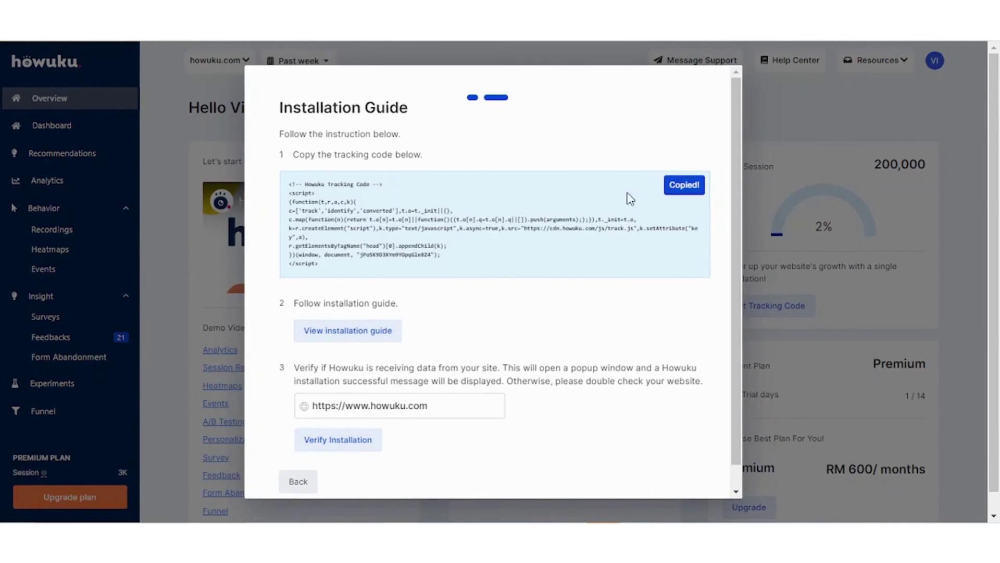
{"action": "scroll", "coordinate": [630, 197], "scroll_direction": "down", "scroll_amount": 1}
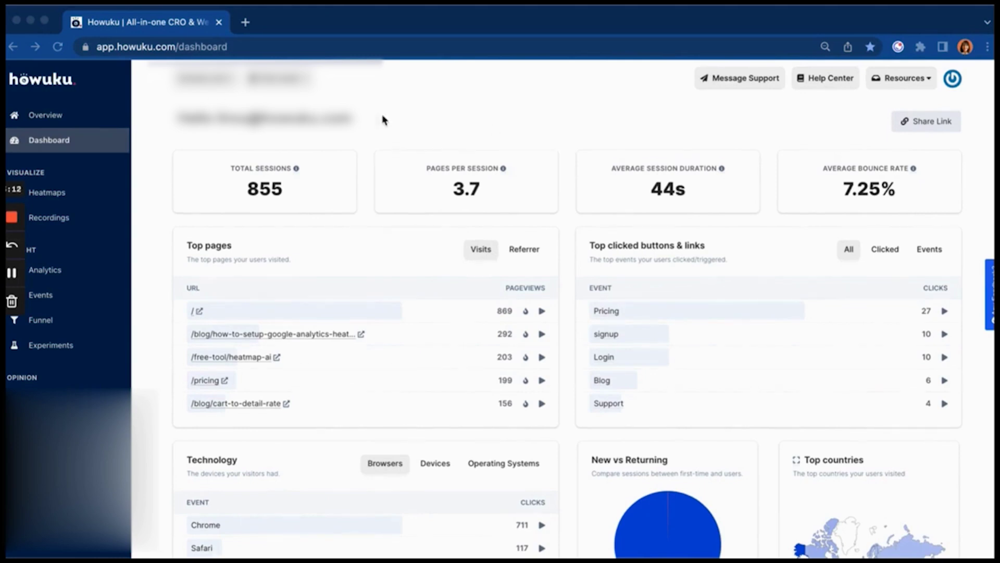
{"action": "scroll", "coordinate": [345, 193], "scroll_direction": "down", "scroll_amount": 2}
{"action": "scroll", "coordinate": [219, 229], "scroll_direction": "down", "scroll_amount": 1}
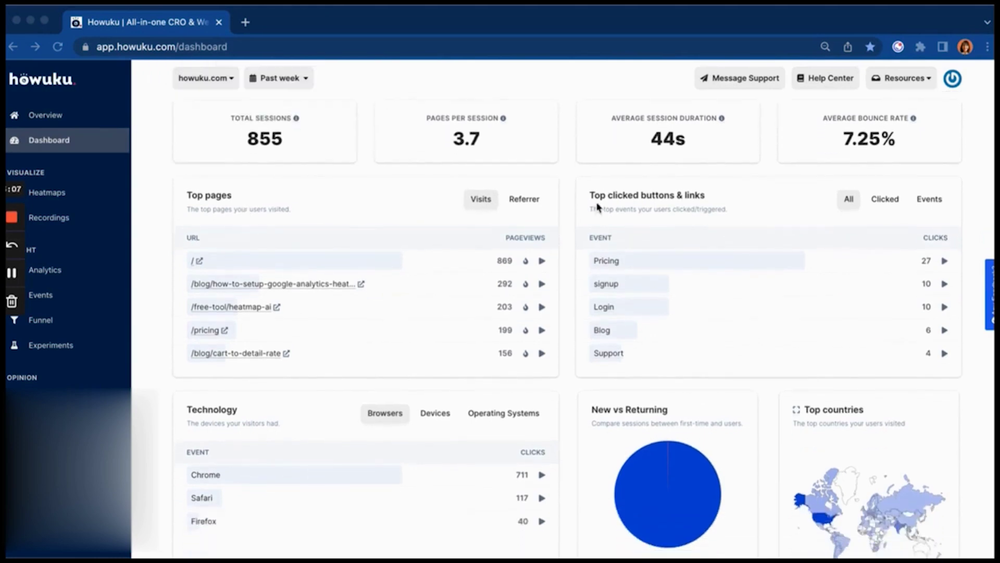
{"action": "scroll", "coordinate": [618, 208], "scroll_direction": "down", "scroll_amount": 1}
{"action": "scroll", "coordinate": [640, 215], "scroll_direction": "down", "scroll_amount": 2}
{"action": "scroll", "coordinate": [560, 319], "scroll_direction": "down", "scroll_amount": 3}
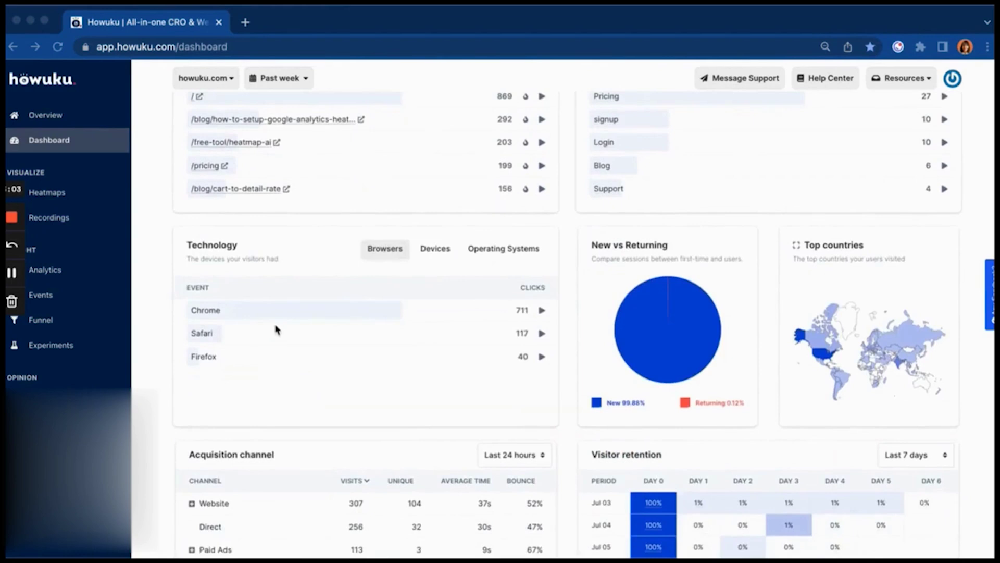
{"action": "scroll", "coordinate": [277, 331], "scroll_direction": "down", "scroll_amount": 1}
{"action": "scroll", "coordinate": [347, 310], "scroll_direction": "down", "scroll_amount": 1}
{"action": "scroll", "coordinate": [614, 217], "scroll_direction": "down", "scroll_amount": 1}
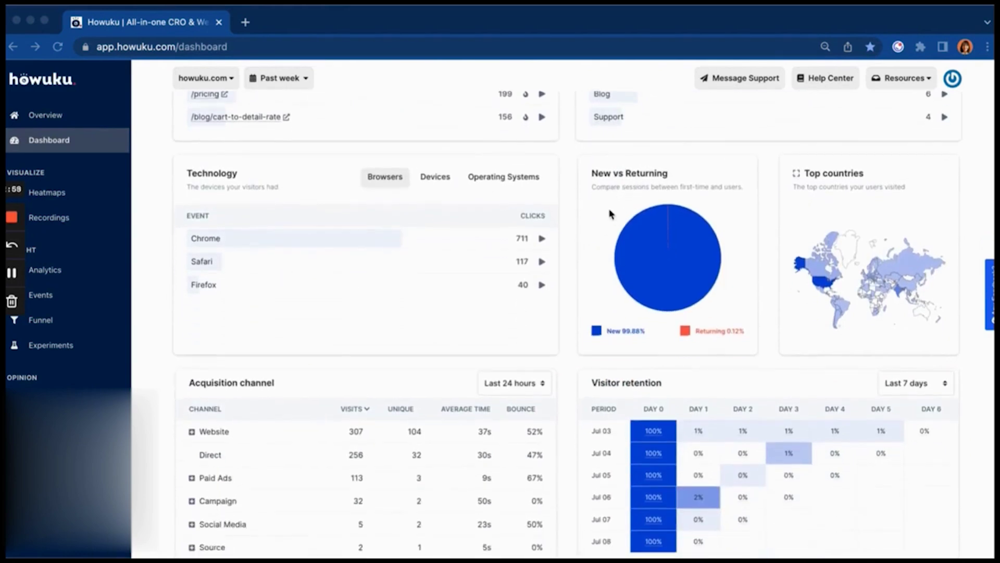
{"action": "scroll", "coordinate": [640, 241], "scroll_direction": "down", "scroll_amount": 1}
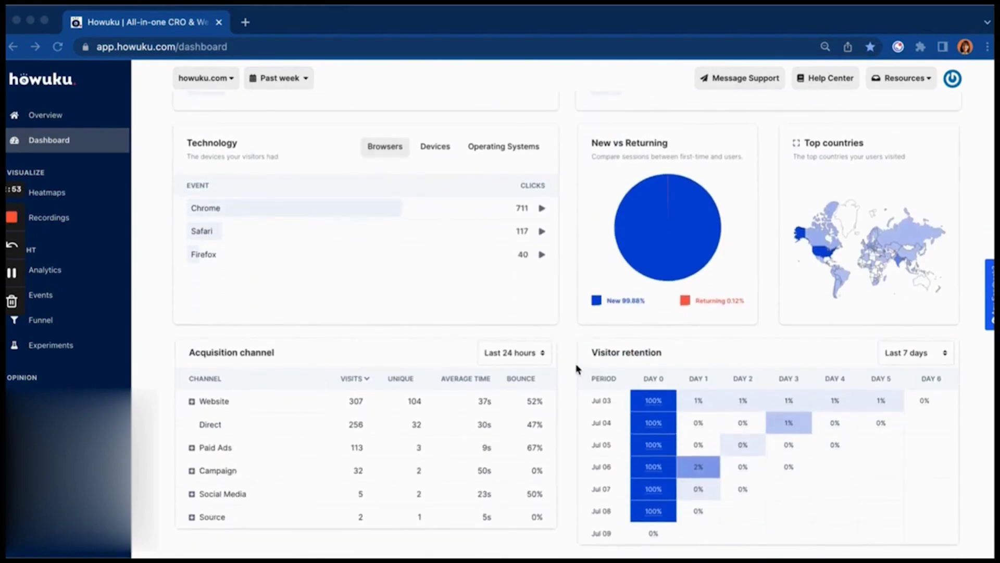
{"action": "scroll", "coordinate": [575, 336], "scroll_direction": "up", "scroll_amount": 5}
{"action": "scroll", "coordinate": [419, 278], "scroll_direction": "down", "scroll_amount": 1}
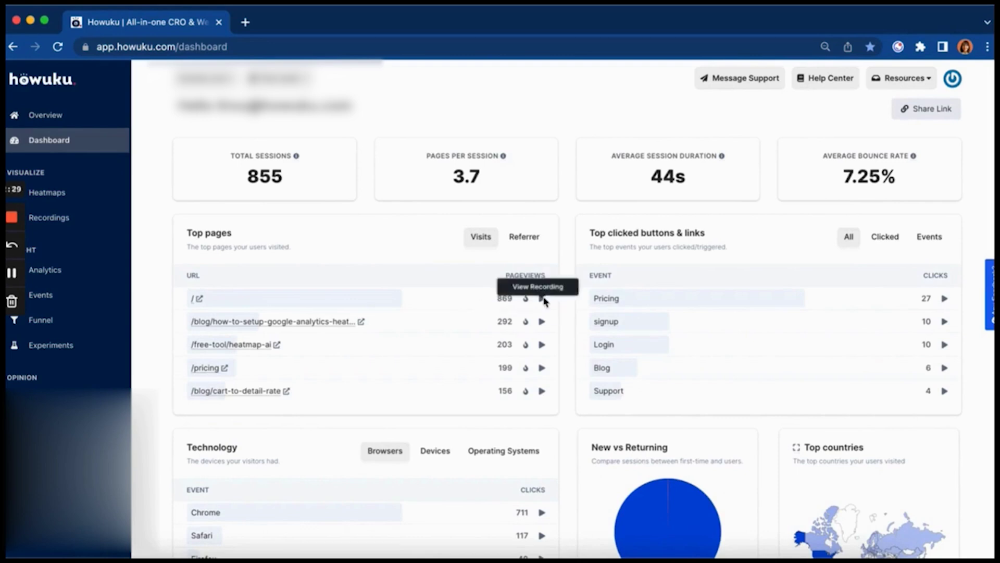
{"action": "scroll", "coordinate": [602, 309], "scroll_direction": "down", "scroll_amount": 1}
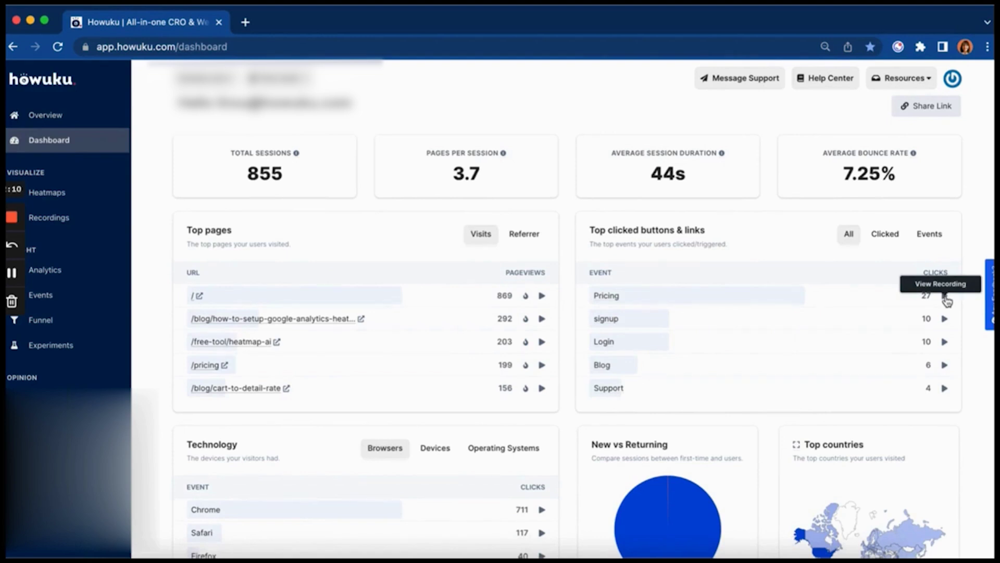
{"action": "scroll", "coordinate": [947, 302], "scroll_direction": "down", "scroll_amount": 3}
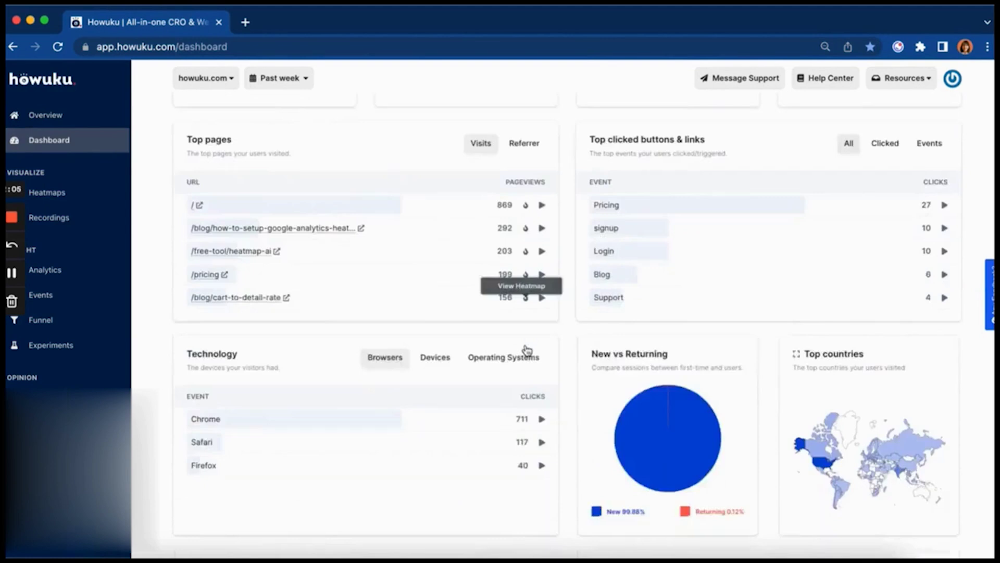
{"action": "scroll", "coordinate": [509, 286], "scroll_direction": "down", "scroll_amount": 2}
- Show technology by Devices, expand Campaign and Social Media, and set acquisition to Last 1 month
{"action": "left_click", "coordinate": [436, 269]}
{"action": "scroll", "coordinate": [281, 360], "scroll_direction": "up", "scroll_amount": 1}
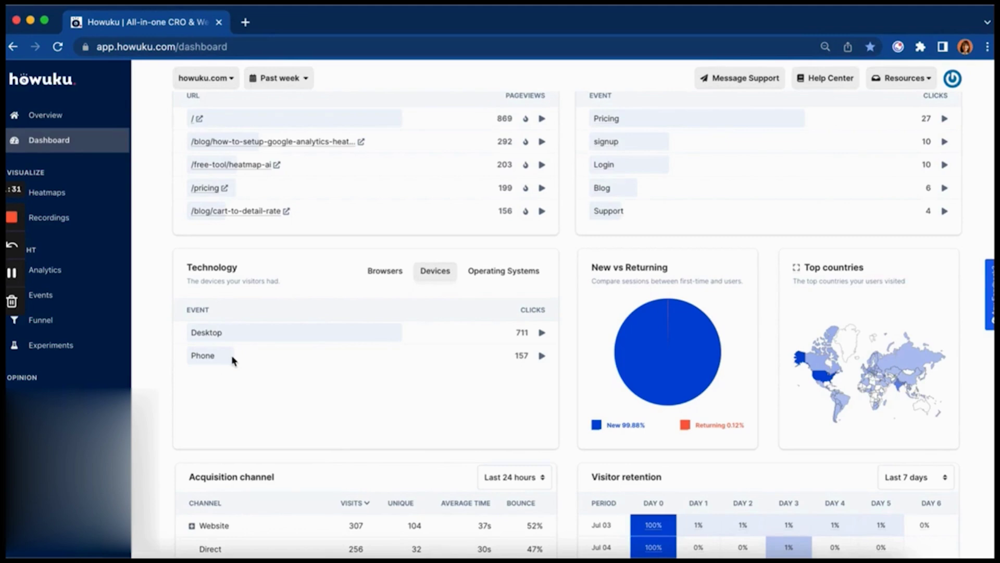
{"action": "scroll", "coordinate": [336, 374], "scroll_direction": "down", "scroll_amount": 3}
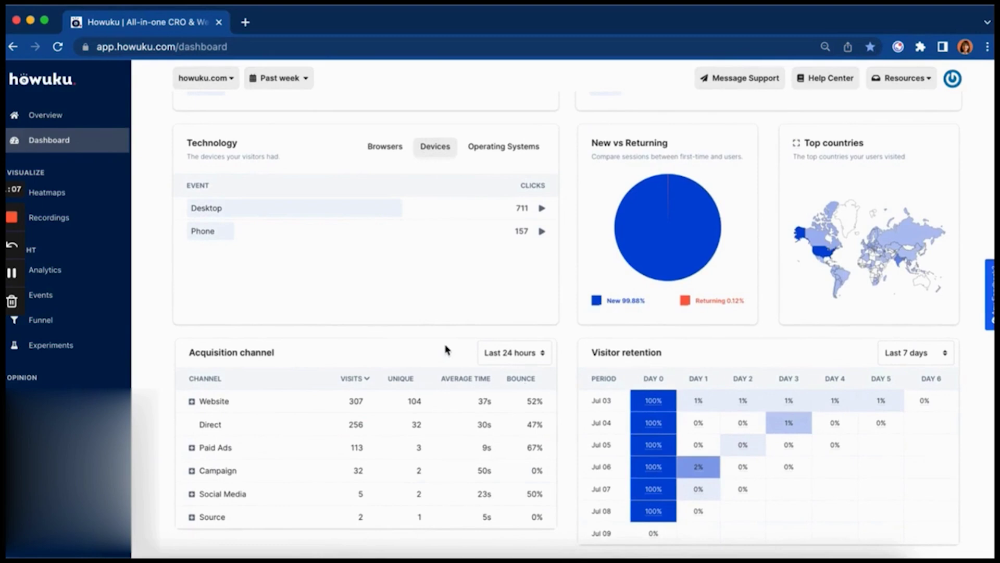
{"action": "left_click", "coordinate": [191, 471]}
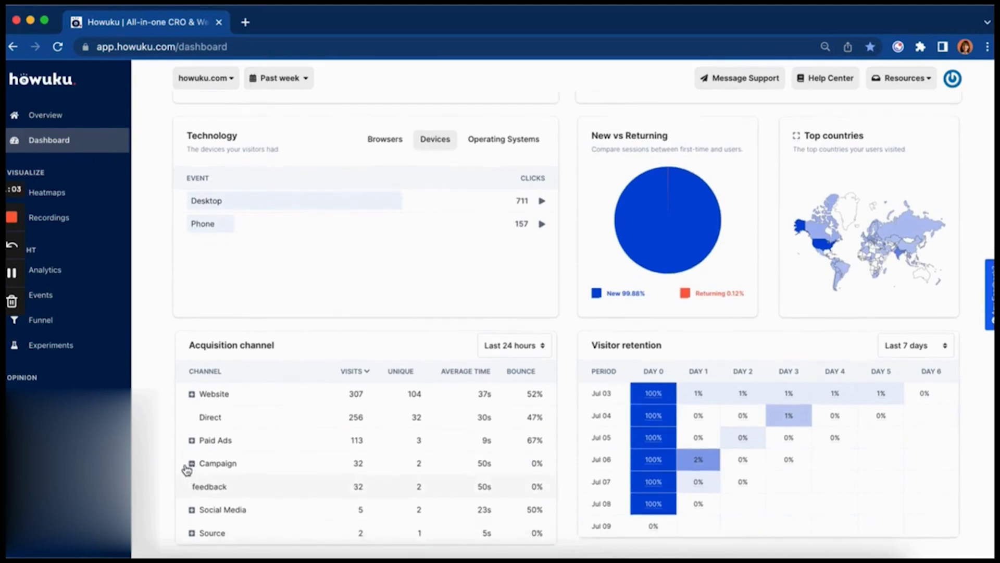
{"action": "left_click", "coordinate": [191, 508]}
{"action": "scroll", "coordinate": [266, 444], "scroll_direction": "down", "scroll_amount": 1}
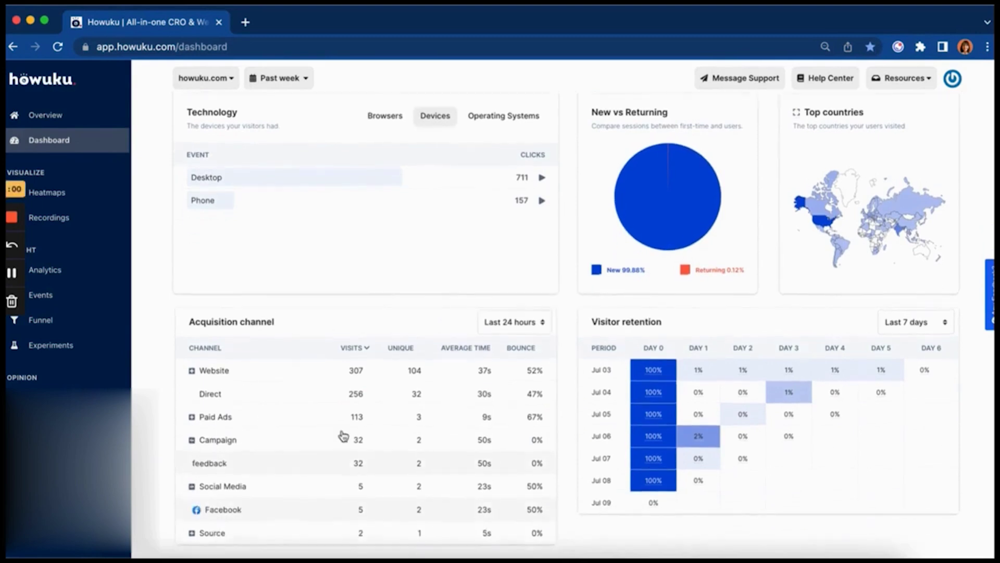
{"action": "left_click", "coordinate": [518, 322]}
{"action": "left_click", "coordinate": [508, 353]}
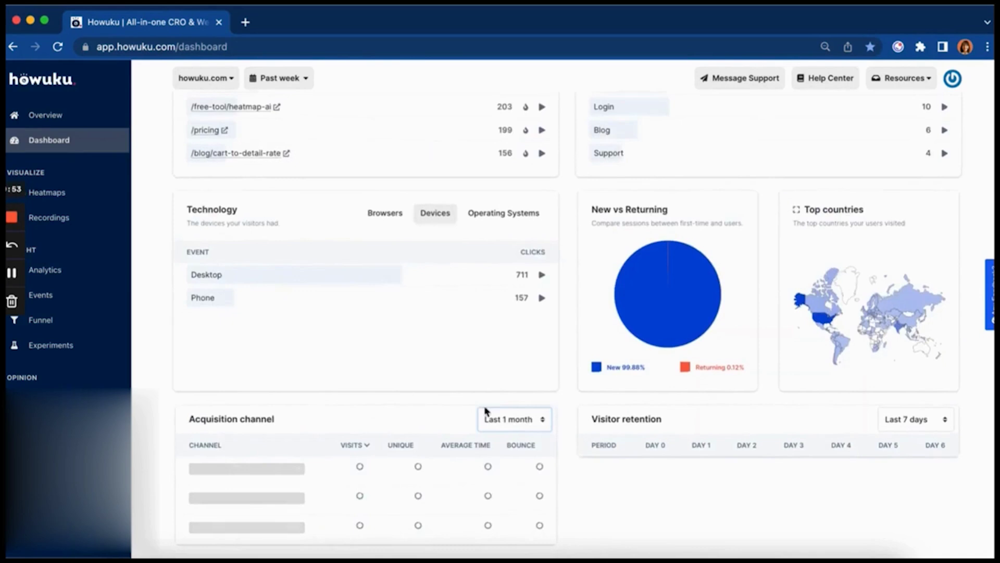
{"action": "scroll", "coordinate": [488, 417], "scroll_direction": "down", "scroll_amount": 2}
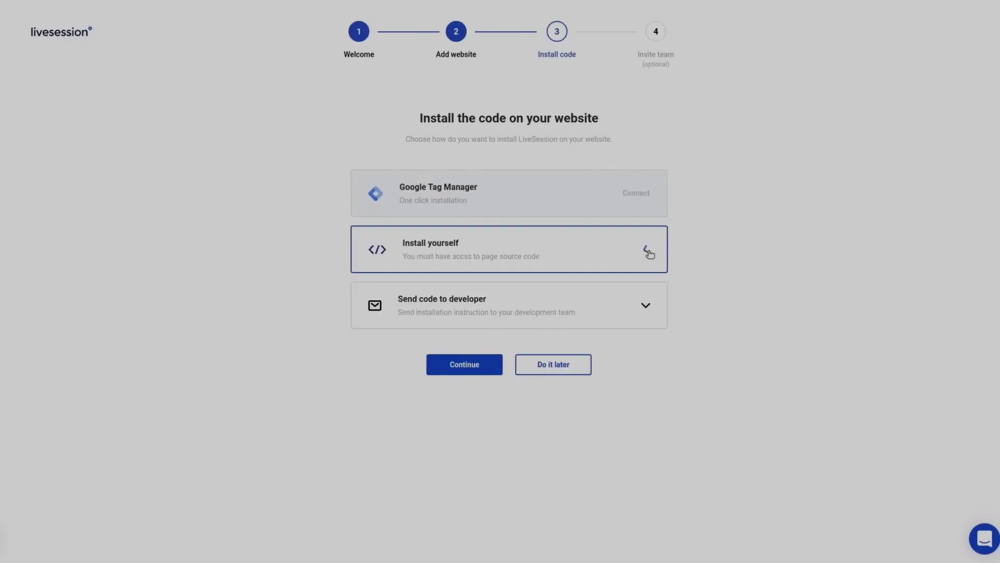
- Expand the Install yourself and Send code to developer installation options
{"action": "left_click", "coordinate": [649, 252]}
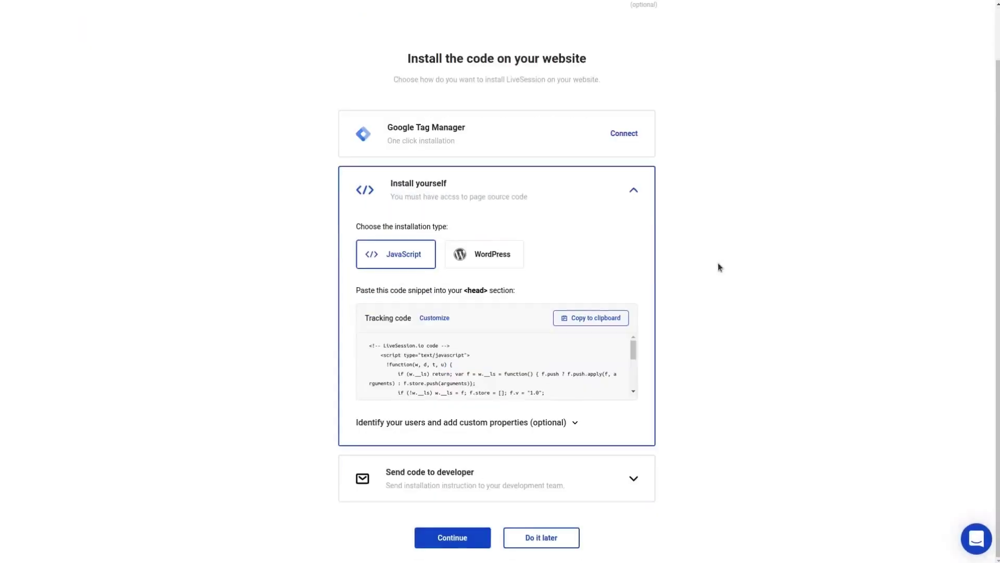
{"action": "left_click", "coordinate": [633, 192]}
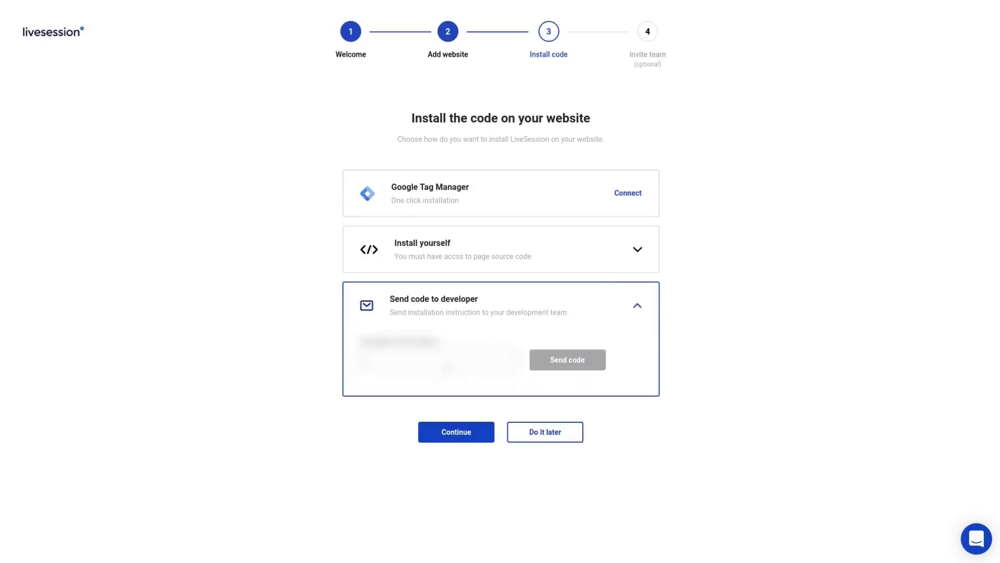
{"action": "type", "text": "developer@"}
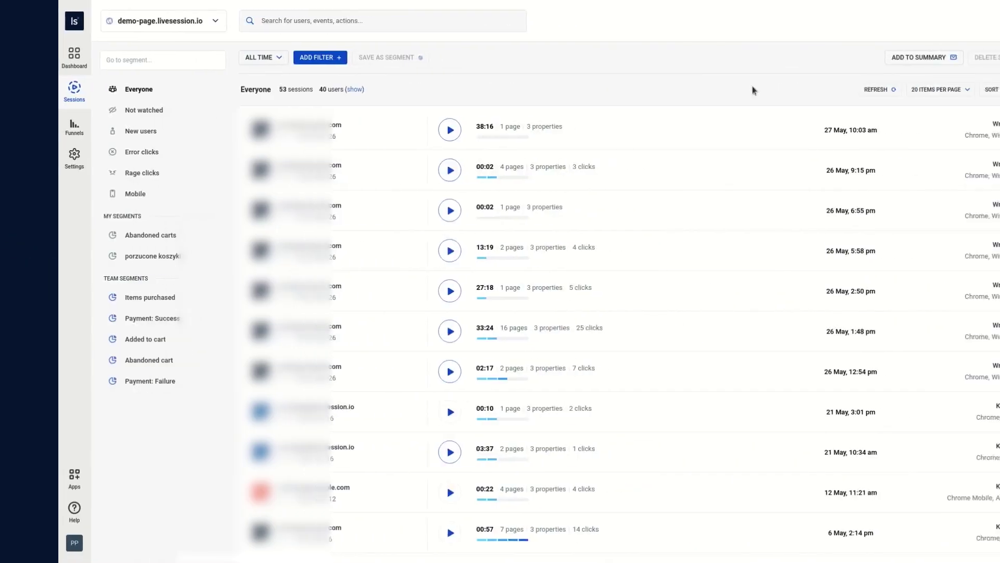
{"action": "scroll", "coordinate": [670, 156], "scroll_direction": "down", "scroll_amount": 5}
{"action": "scroll", "coordinate": [670, 157], "scroll_direction": "up", "scroll_amount": 2}
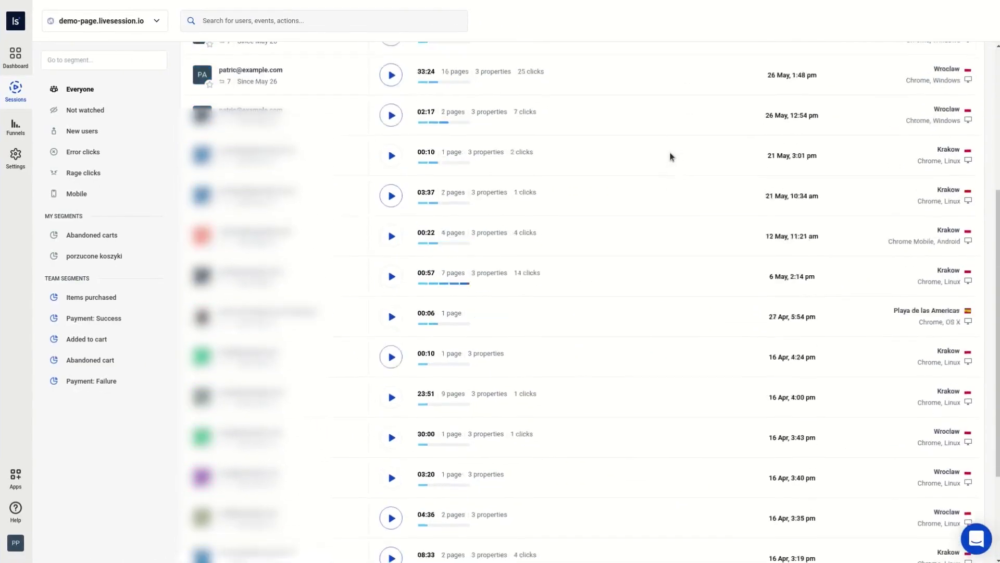
{"action": "scroll", "coordinate": [670, 156], "scroll_direction": "up", "scroll_amount": 5}
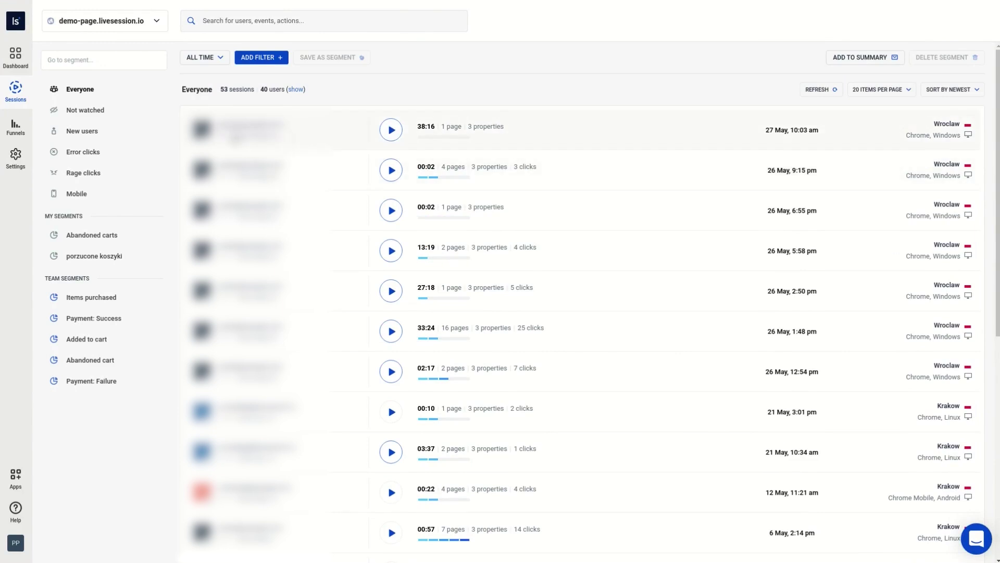
{"action": "mouse_move", "coordinate": [201, 127]}
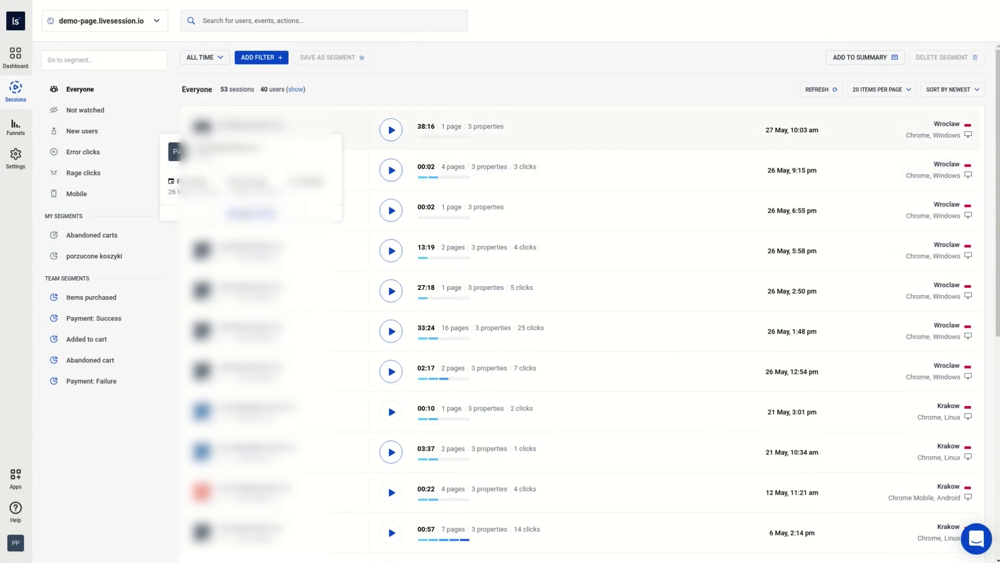
- Check a visitor's details, view the CSS Element tab, then list the Add filter criteria
{"action": "left_click", "coordinate": [252, 209]}
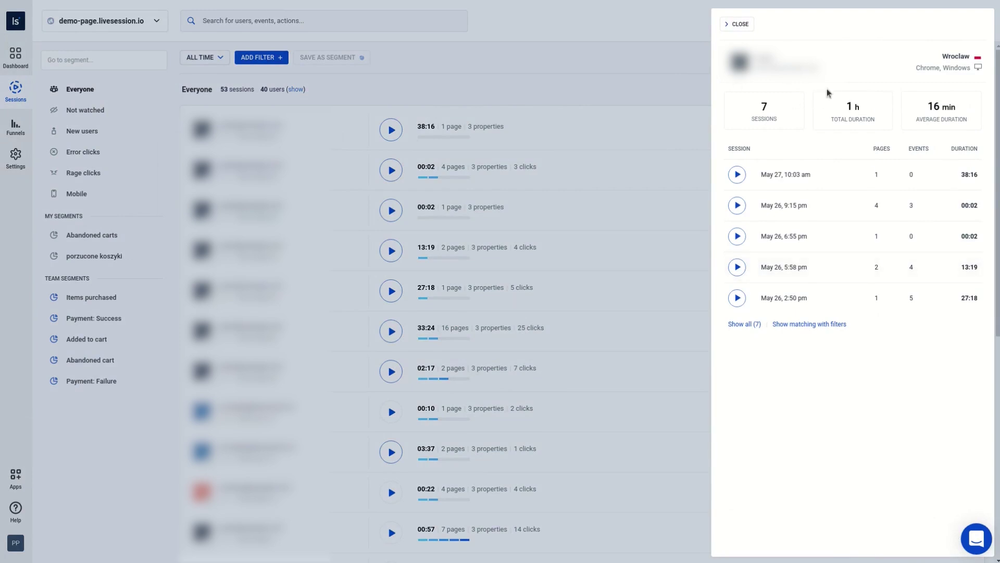
{"action": "left_click", "coordinate": [737, 24]}
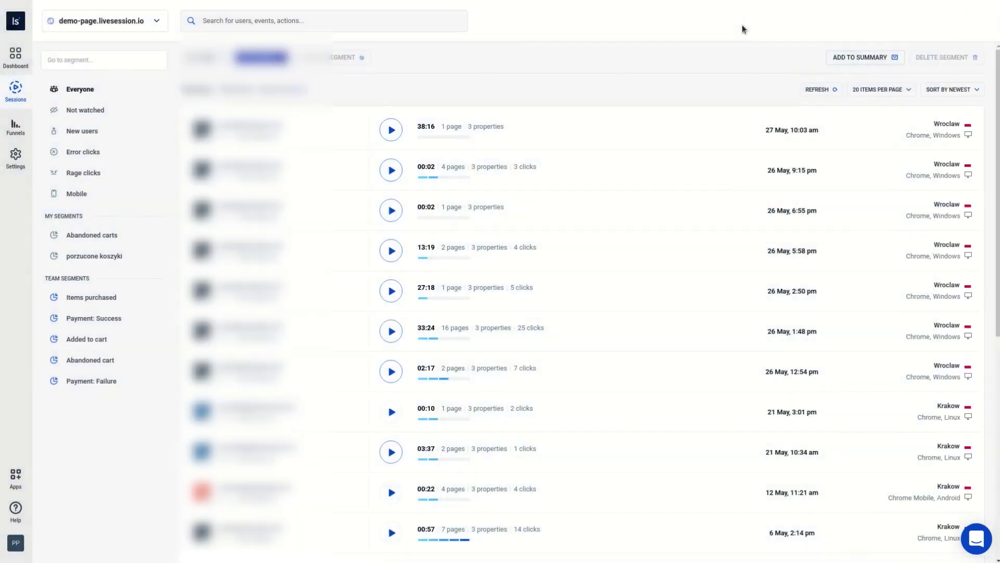
{"action": "scroll", "coordinate": [503, 172], "scroll_direction": "down", "scroll_amount": 2}
{"action": "scroll", "coordinate": [503, 172], "scroll_direction": "down", "scroll_amount": 3}
{"action": "scroll", "coordinate": [625, 164], "scroll_direction": "down", "scroll_amount": 5}
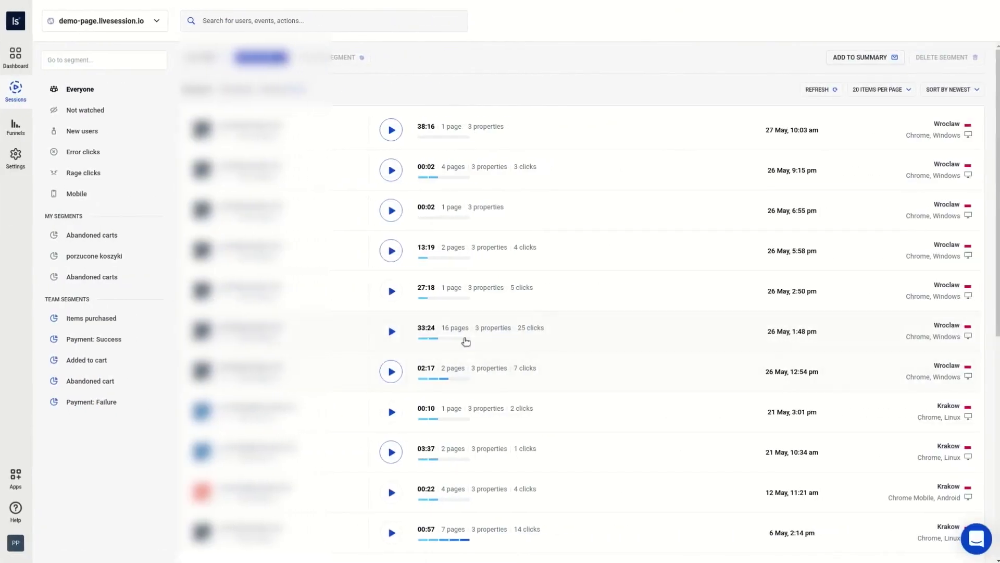
{"action": "mouse_move", "coordinate": [458, 327]}
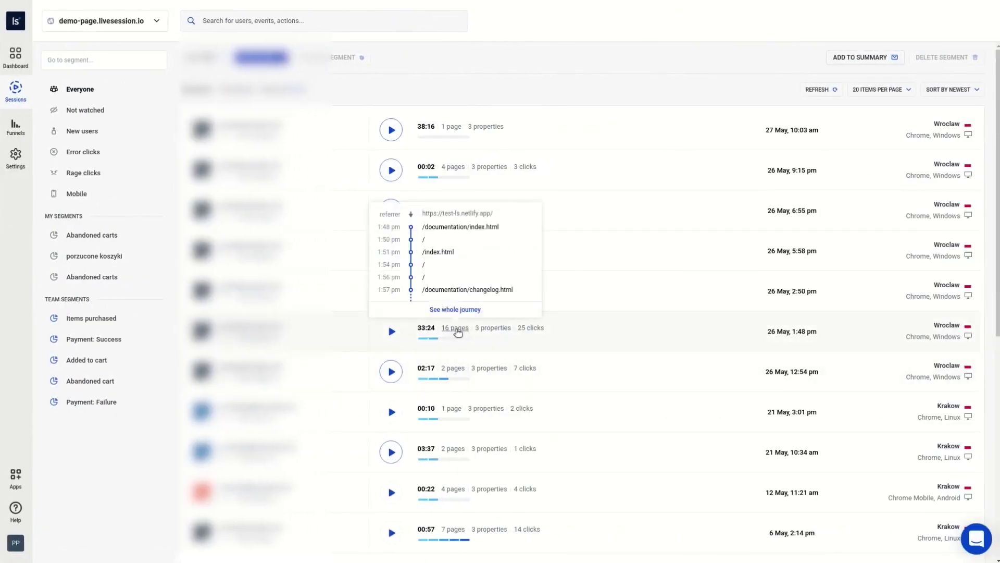
{"action": "mouse_move", "coordinate": [517, 227]}
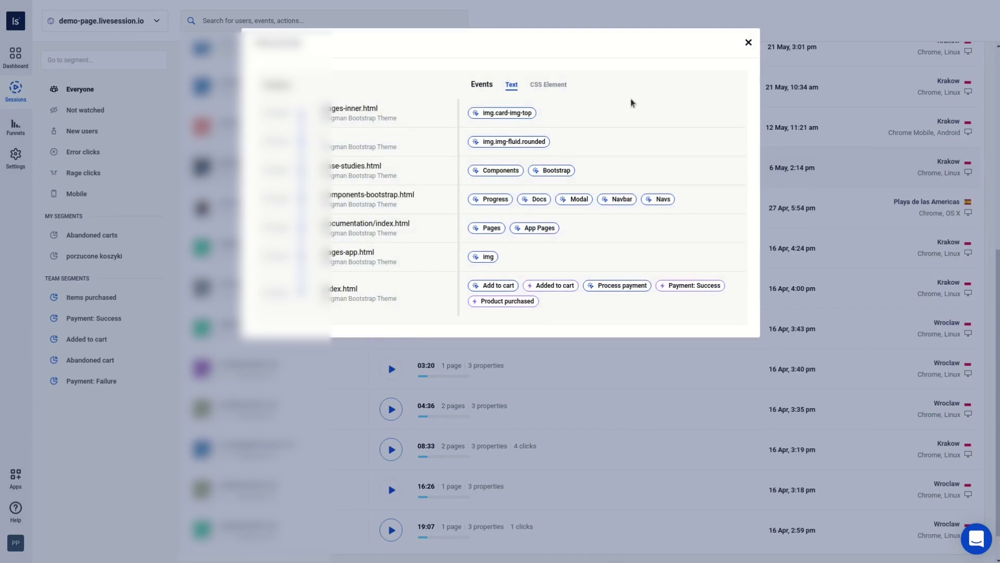
{"action": "left_click", "coordinate": [549, 84]}
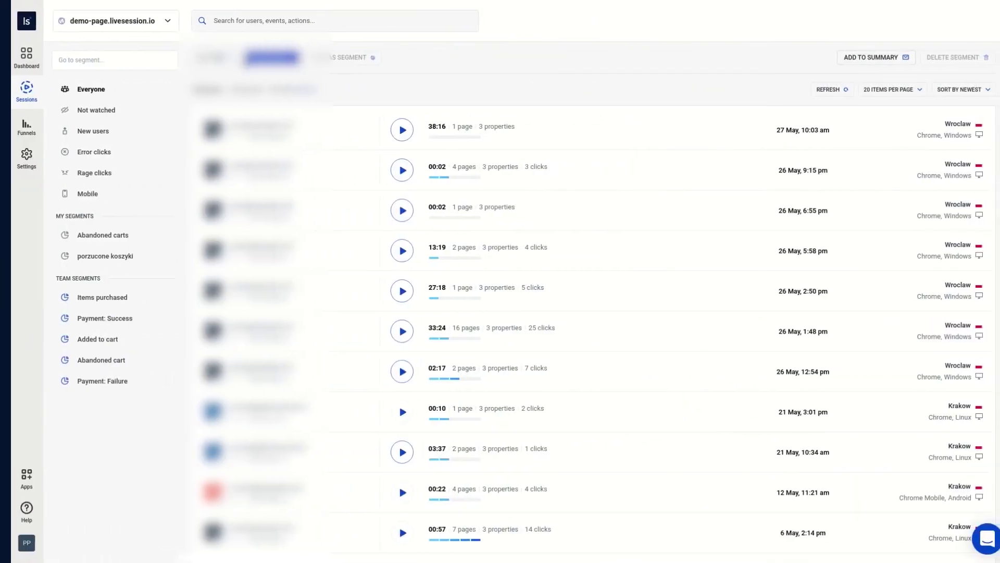
{"action": "left_click", "coordinate": [263, 57]}
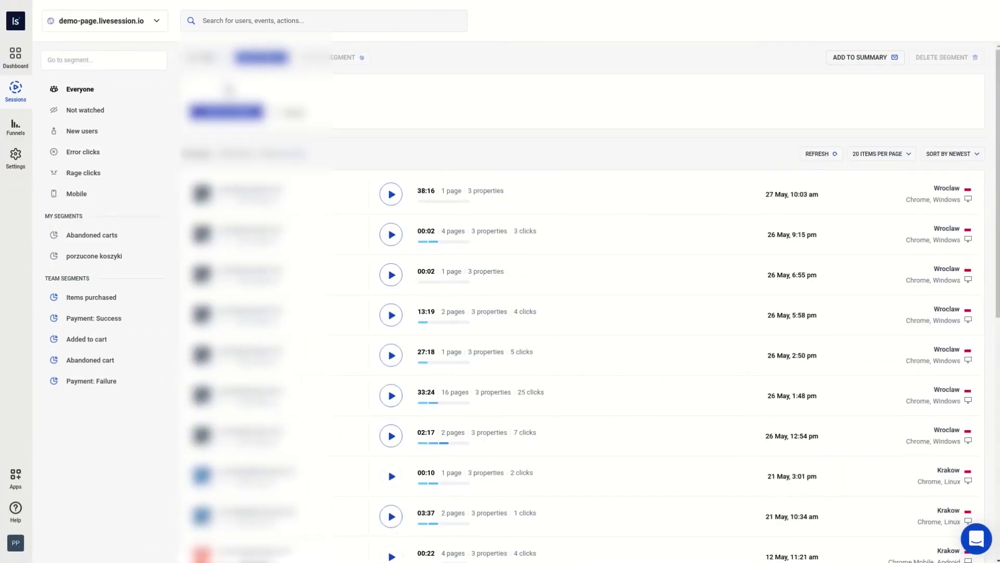
{"action": "left_click", "coordinate": [227, 112]}
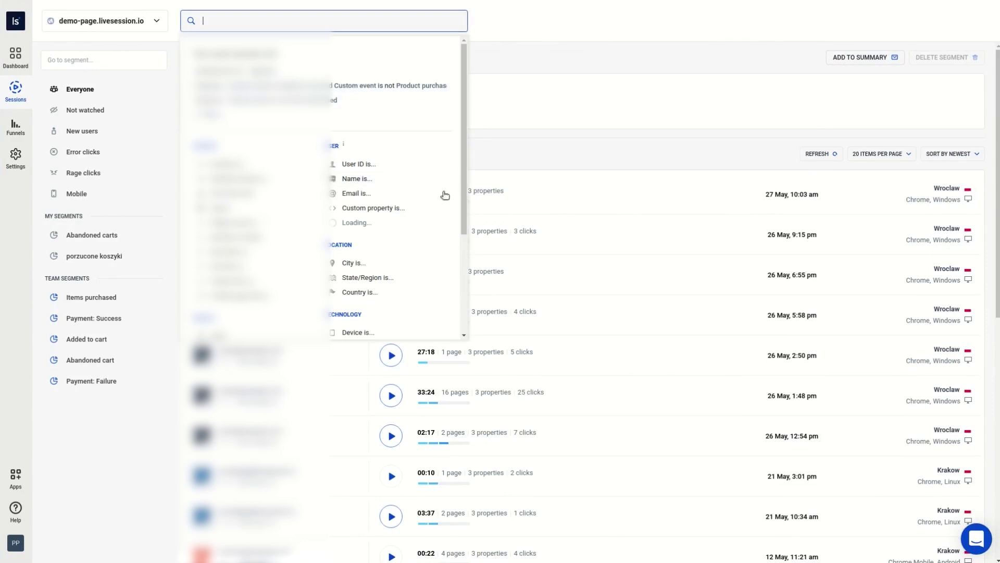
{"action": "scroll", "coordinate": [411, 238], "scroll_direction": "down", "scroll_amount": 1}
{"action": "scroll", "coordinate": [411, 237], "scroll_direction": "down", "scroll_amount": 1}
{"action": "scroll", "coordinate": [411, 238], "scroll_direction": "down", "scroll_amount": 1}
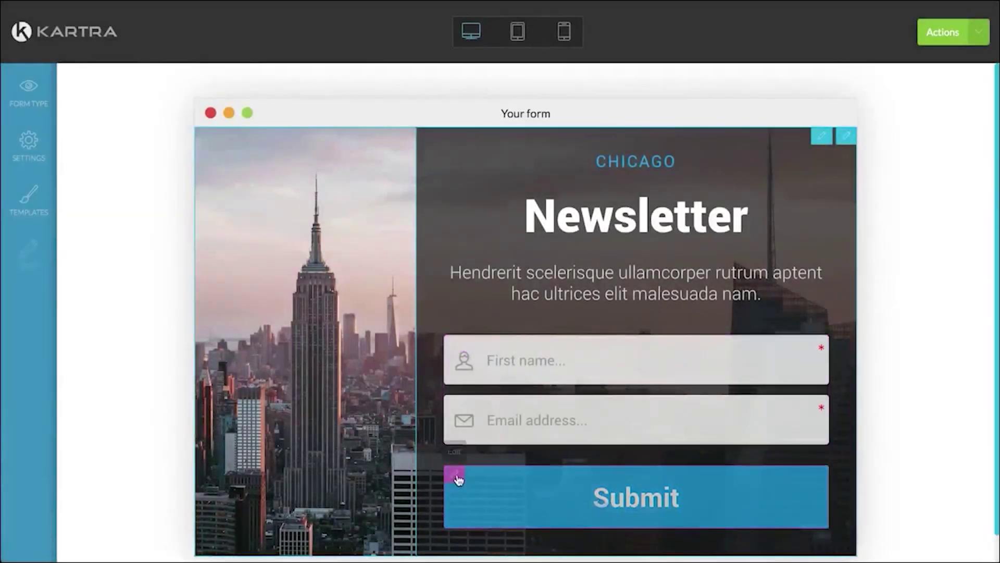
- Set the newsletter form's Submit button colour to orange #f59f00
{"action": "left_click", "coordinate": [454, 456]}
{"action": "left_click", "coordinate": [117, 283]}
{"action": "left_click", "coordinate": [192, 259]}
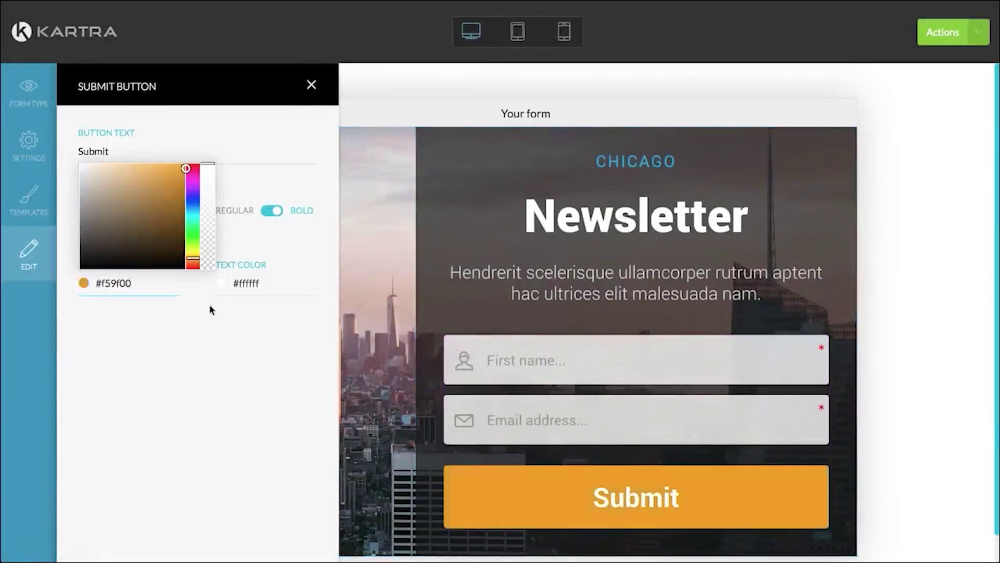
{"action": "left_click", "coordinate": [212, 308]}
- Colour the CHICAGO heading orange and Save & Exit the form
{"action": "left_click", "coordinate": [635, 161]}
{"action": "left_click", "coordinate": [463, 137]}
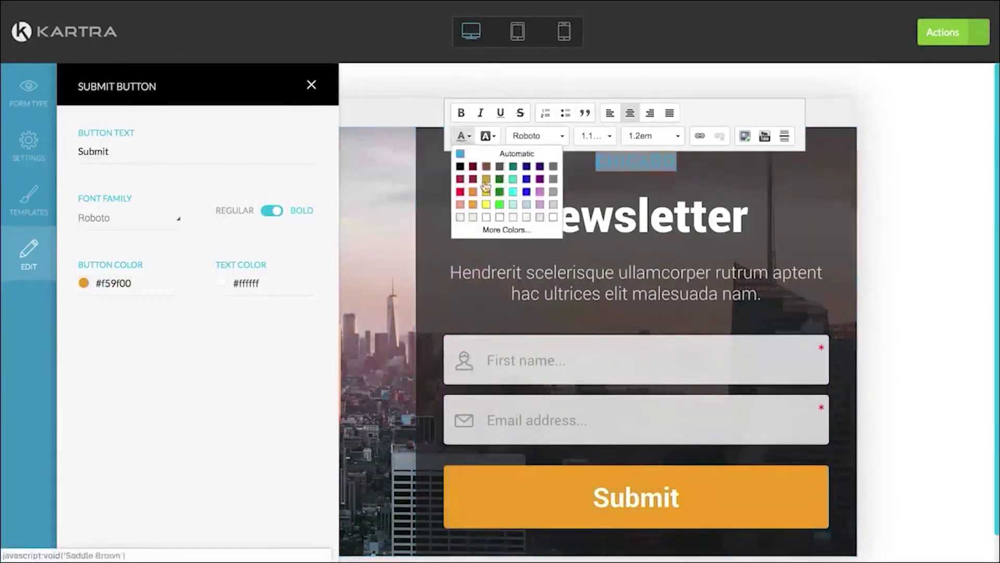
{"action": "left_click", "coordinate": [480, 195]}
{"action": "left_click", "coordinate": [847, 137]}
{"action": "left_click", "coordinate": [311, 85]}
{"action": "left_click", "coordinate": [943, 32]}
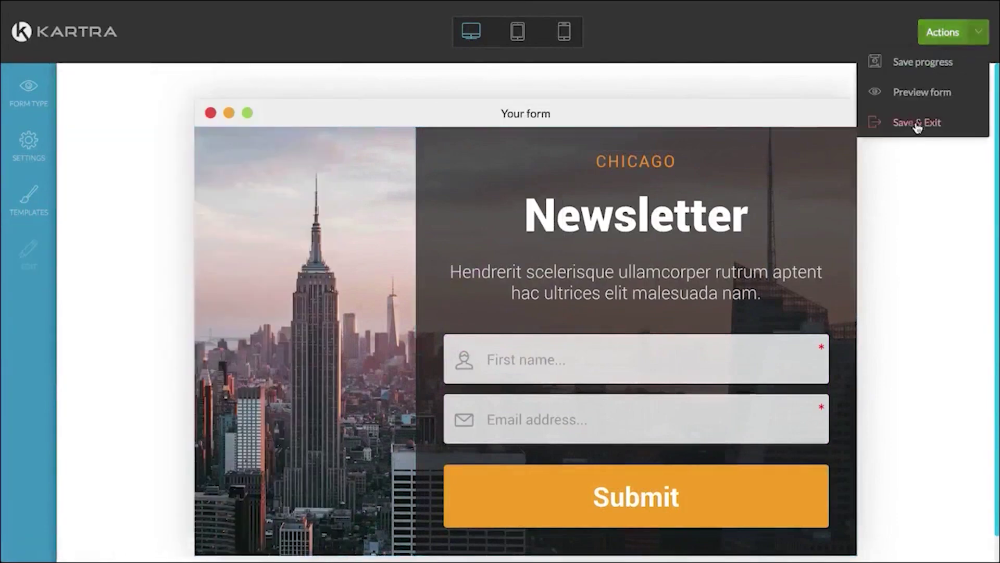
{"action": "left_click", "coordinate": [918, 123]}
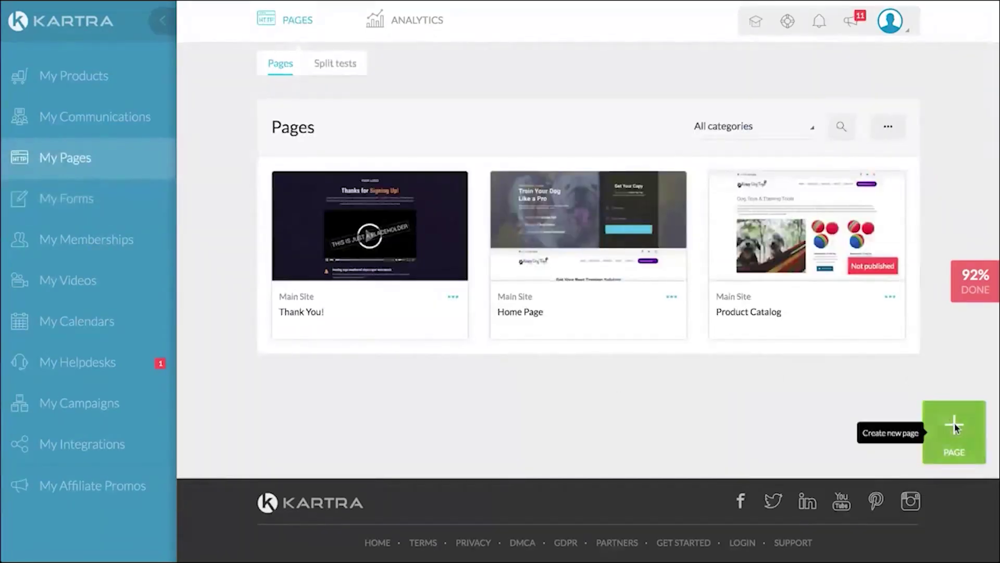
- Create a new blank-canvas page after browsing the page template categories
{"action": "left_click", "coordinate": [954, 426]}
{"action": "left_click", "coordinate": [412, 216]}
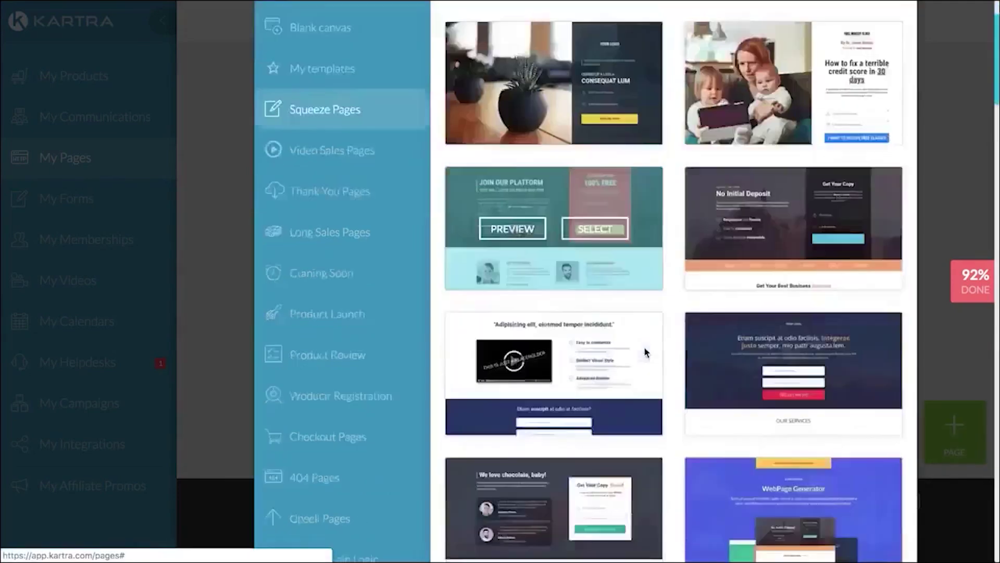
{"action": "left_click", "coordinate": [407, 240]}
{"action": "scroll", "coordinate": [590, 311], "scroll_direction": "down", "scroll_amount": 5}
{"action": "left_click", "coordinate": [318, 341]}
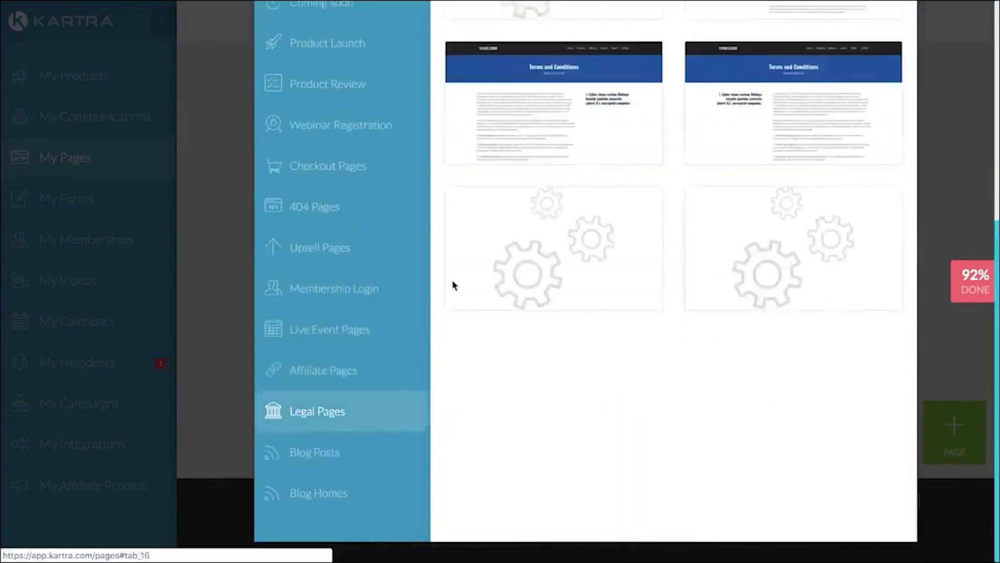
{"action": "left_click", "coordinate": [364, 347]}
{"action": "scroll", "coordinate": [412, 380], "scroll_direction": "up", "scroll_amount": 3}
{"action": "left_click", "coordinate": [407, 402]}
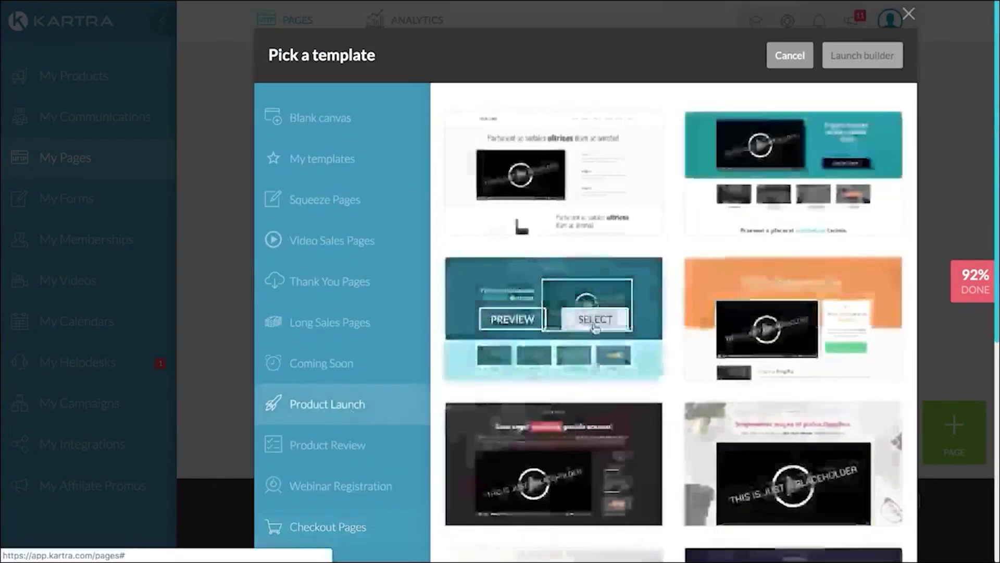
{"action": "scroll", "coordinate": [593, 322], "scroll_direction": "down", "scroll_amount": 5}
{"action": "scroll", "coordinate": [593, 323], "scroll_direction": "up", "scroll_amount": 5}
{"action": "left_click", "coordinate": [359, 117]}
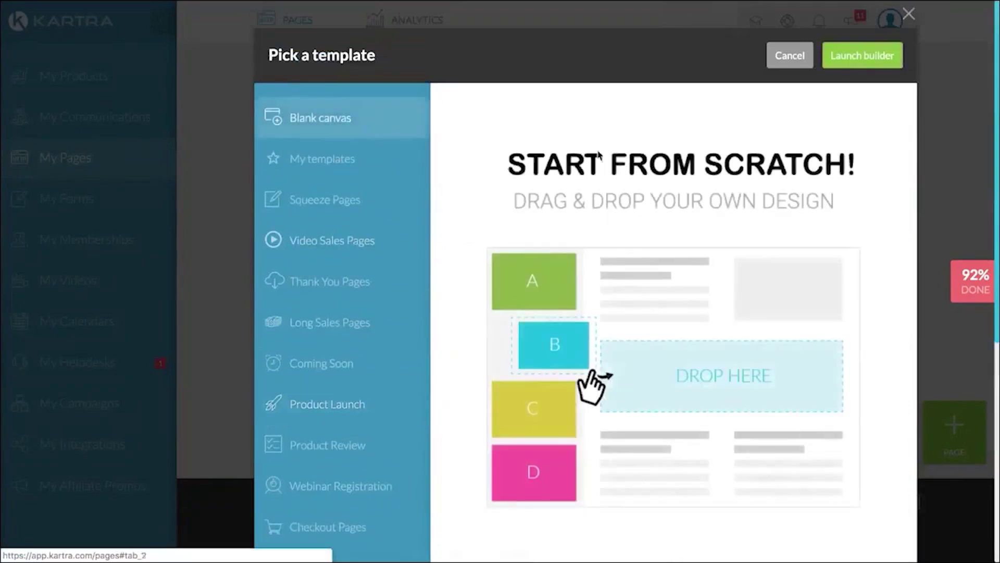
{"action": "left_click", "coordinate": [856, 57]}
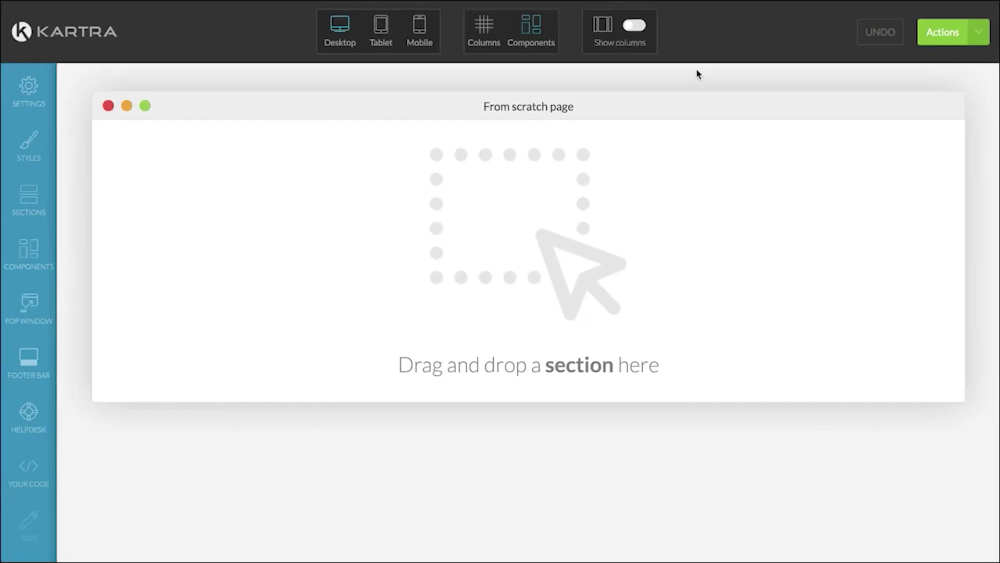
- Add a navigation header and the Creative Landing Page hero section to the page
{"action": "left_click", "coordinate": [29, 199]}
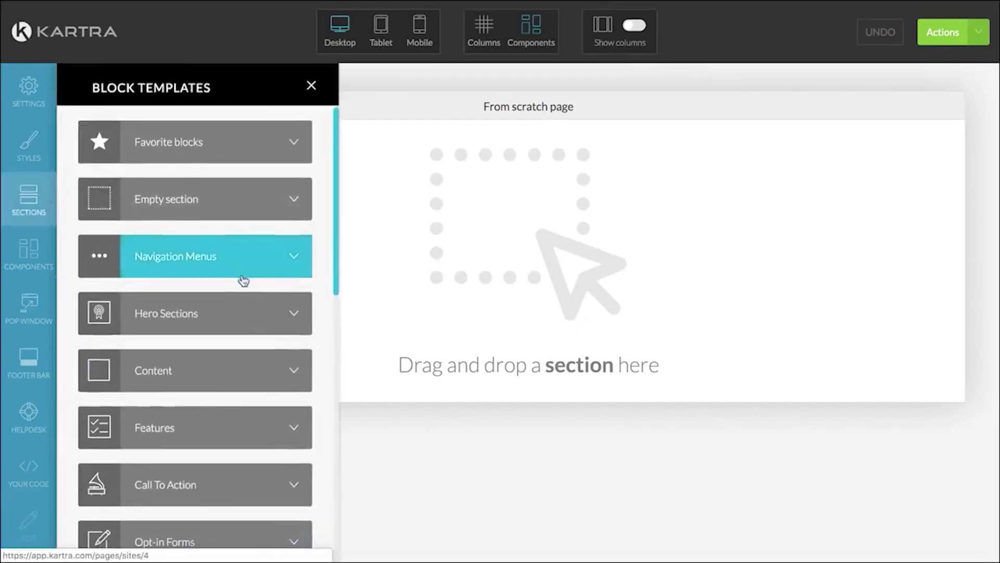
{"action": "left_click", "coordinate": [218, 270]}
{"action": "scroll", "coordinate": [212, 257], "scroll_direction": "down", "scroll_amount": 3}
{"action": "scroll", "coordinate": [211, 253], "scroll_direction": "down", "scroll_amount": 3}
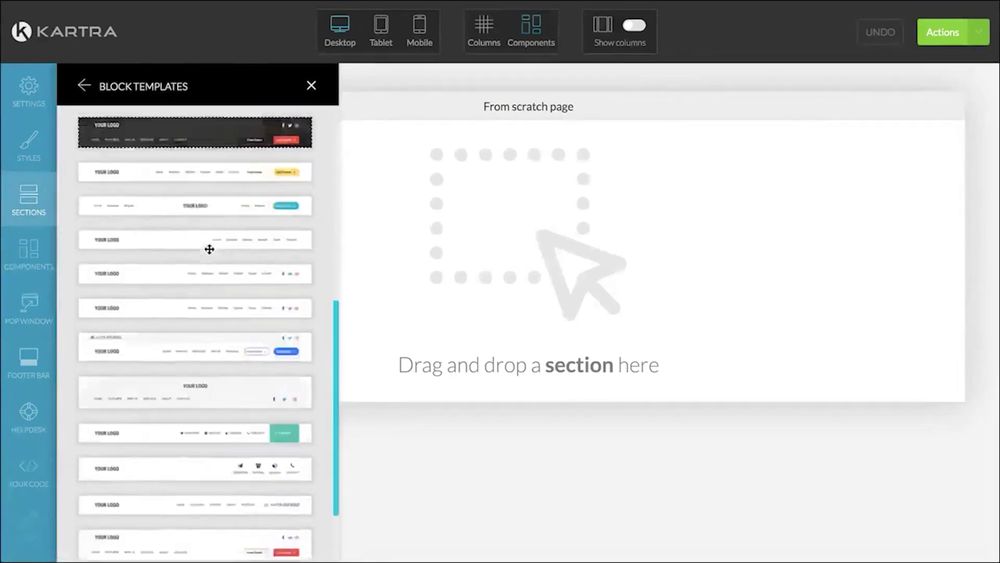
{"action": "scroll", "coordinate": [209, 249], "scroll_direction": "down", "scroll_amount": 3}
{"action": "scroll", "coordinate": [209, 250], "scroll_direction": "up", "scroll_amount": 3}
{"action": "left_click_drag", "start_coordinate": [136, 255], "coordinate": [484, 157]}
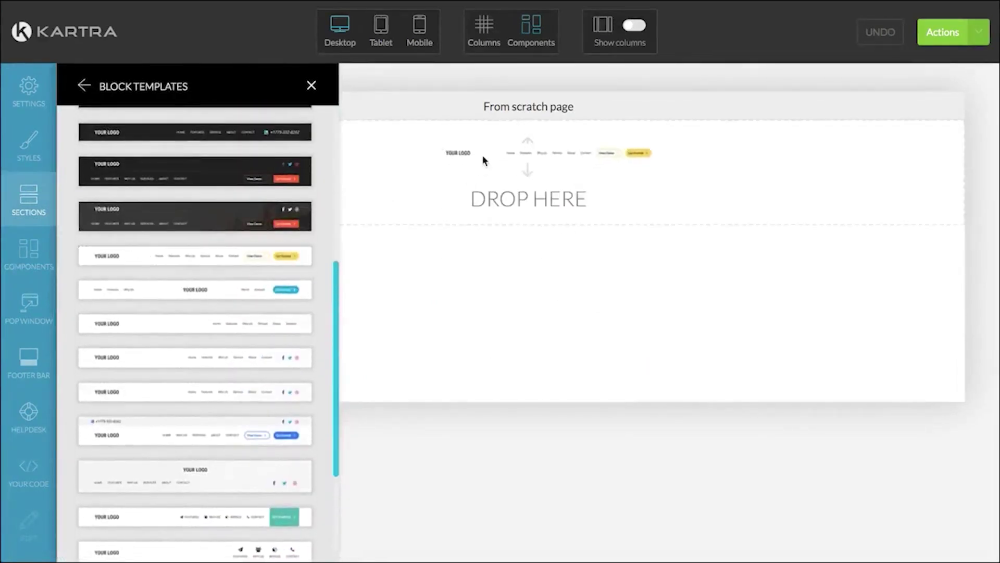
{"action": "left_click", "coordinate": [311, 86]}
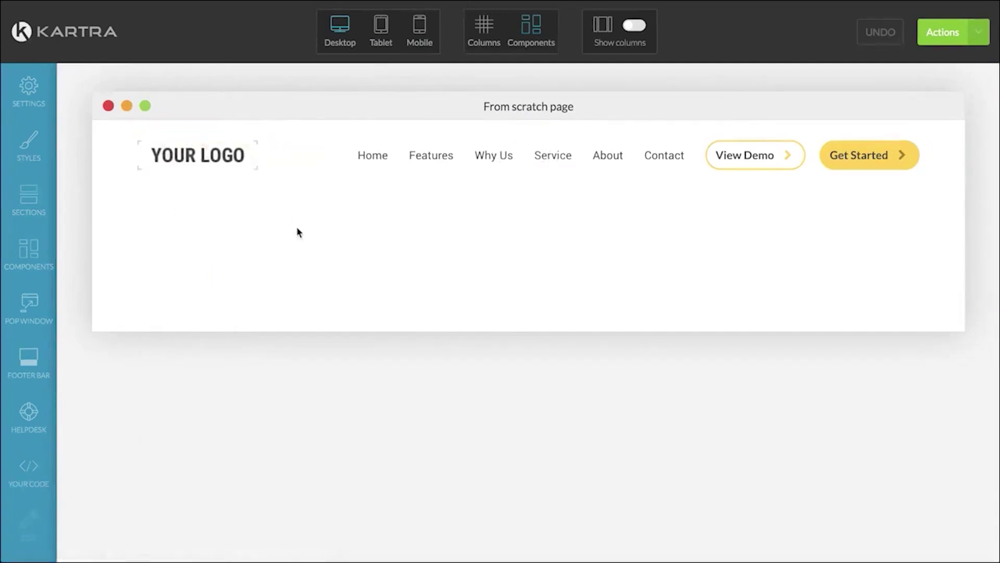
{"action": "left_click", "coordinate": [28, 199]}
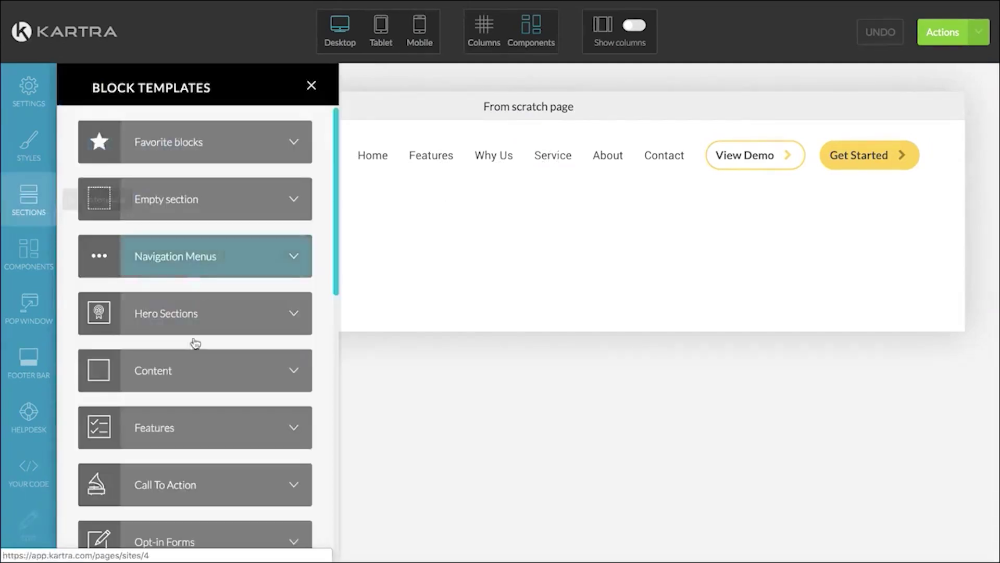
{"action": "left_click", "coordinate": [167, 321]}
{"action": "scroll", "coordinate": [167, 320], "scroll_direction": "down", "scroll_amount": 5}
{"action": "scroll", "coordinate": [166, 320], "scroll_direction": "down", "scroll_amount": 5}
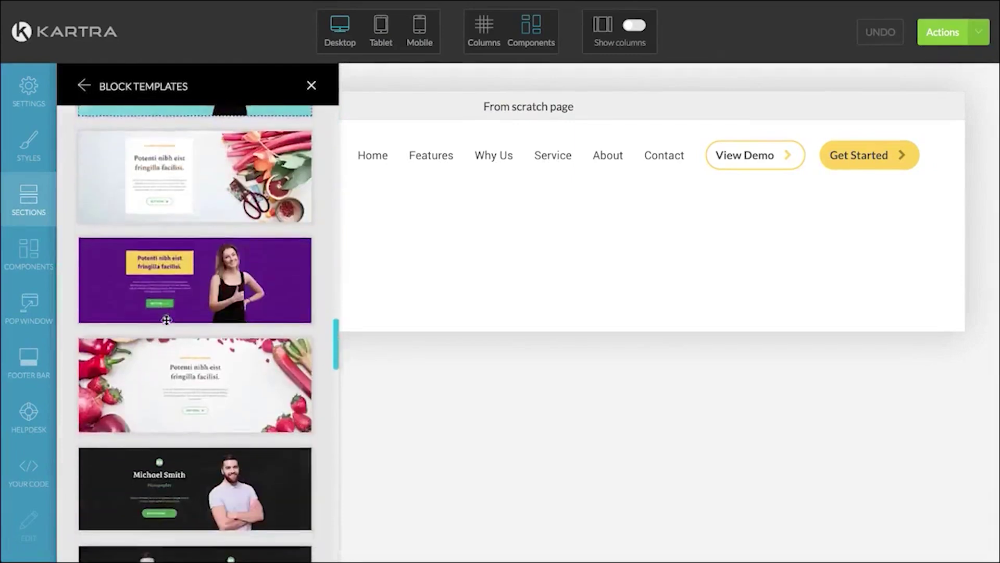
{"action": "scroll", "coordinate": [167, 320], "scroll_direction": "down", "scroll_amount": 5}
{"action": "scroll", "coordinate": [167, 320], "scroll_direction": "down", "scroll_amount": 5}
{"action": "scroll", "coordinate": [167, 319], "scroll_direction": "down", "scroll_amount": 5}
{"action": "scroll", "coordinate": [166, 320], "scroll_direction": "down", "scroll_amount": 5}
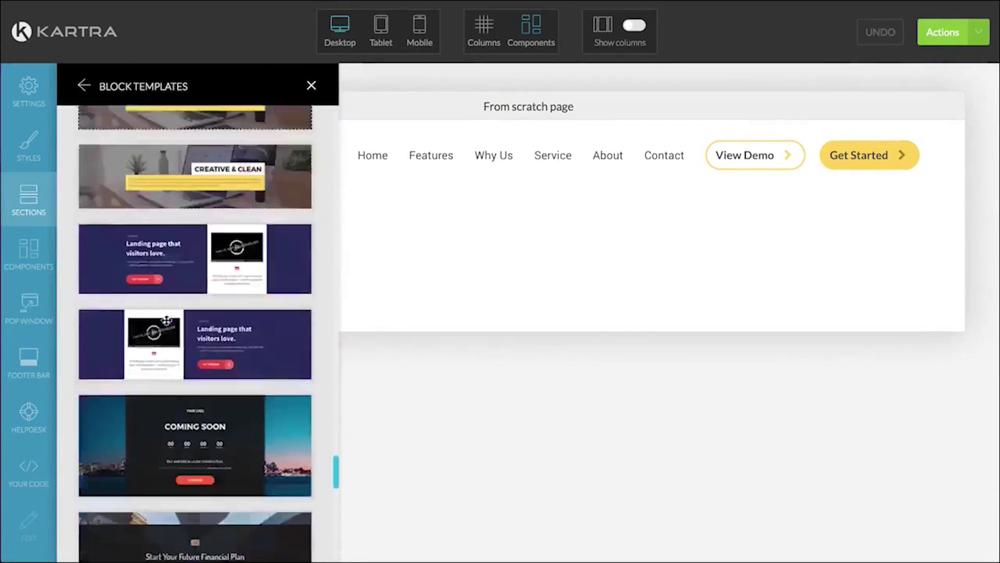
{"action": "scroll", "coordinate": [167, 319], "scroll_direction": "down", "scroll_amount": 5}
{"action": "scroll", "coordinate": [165, 319], "scroll_direction": "down", "scroll_amount": 5}
{"action": "scroll", "coordinate": [149, 274], "scroll_direction": "down", "scroll_amount": 5}
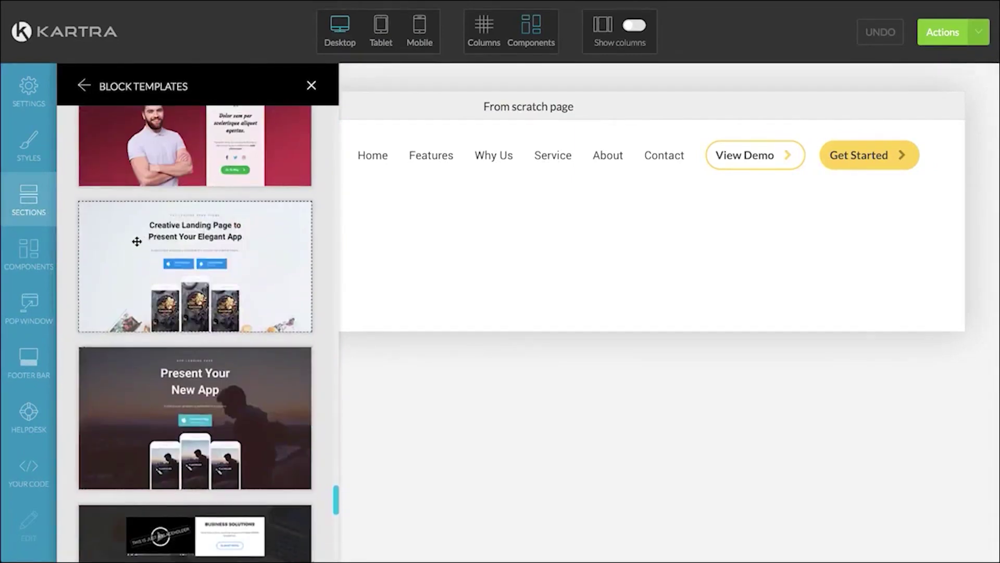
{"action": "left_click_drag", "start_coordinate": [137, 242], "coordinate": [504, 239]}
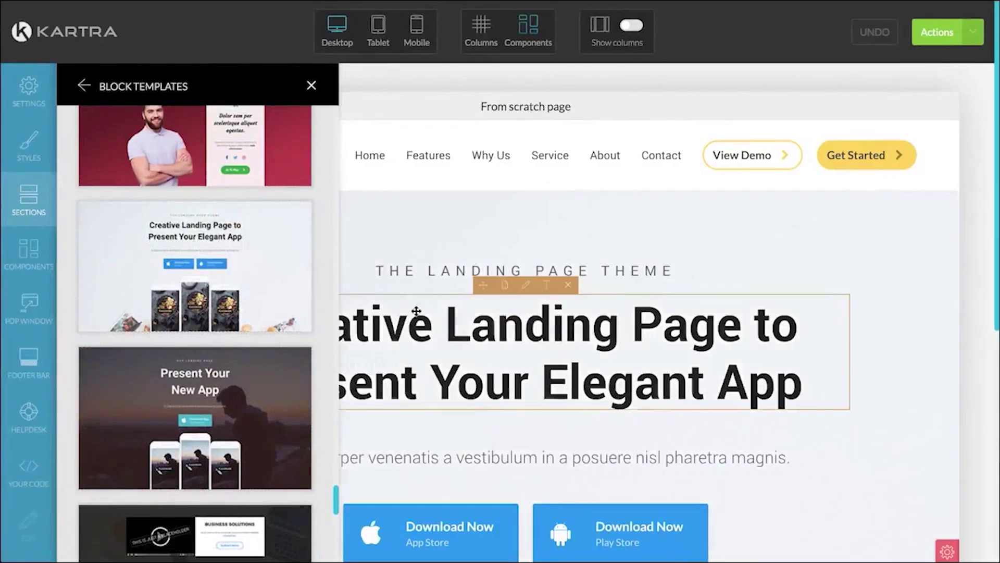
- Replace the hero heading with 'Try out my new product!'
{"action": "left_click", "coordinate": [311, 86]}
{"action": "left_click", "coordinate": [513, 328]}
{"action": "key", "text": "ctrl+a"}
{"action": "type", "text": "Try out my new product!"}
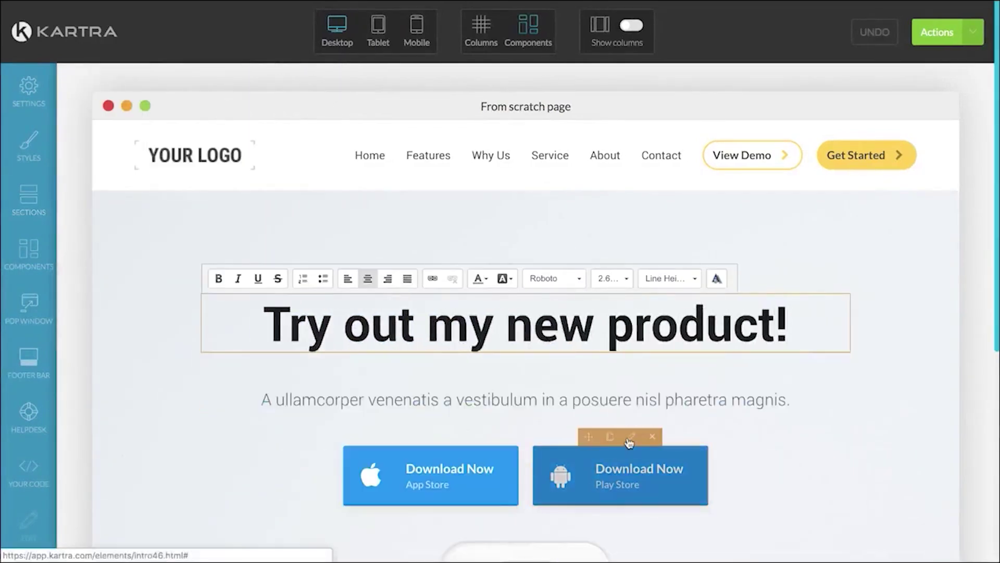
- Give the Play Store download button a darker yellow background
{"action": "left_click", "coordinate": [627, 474]}
{"action": "left_click", "coordinate": [133, 412]}
{"action": "left_click", "coordinate": [198, 282]}
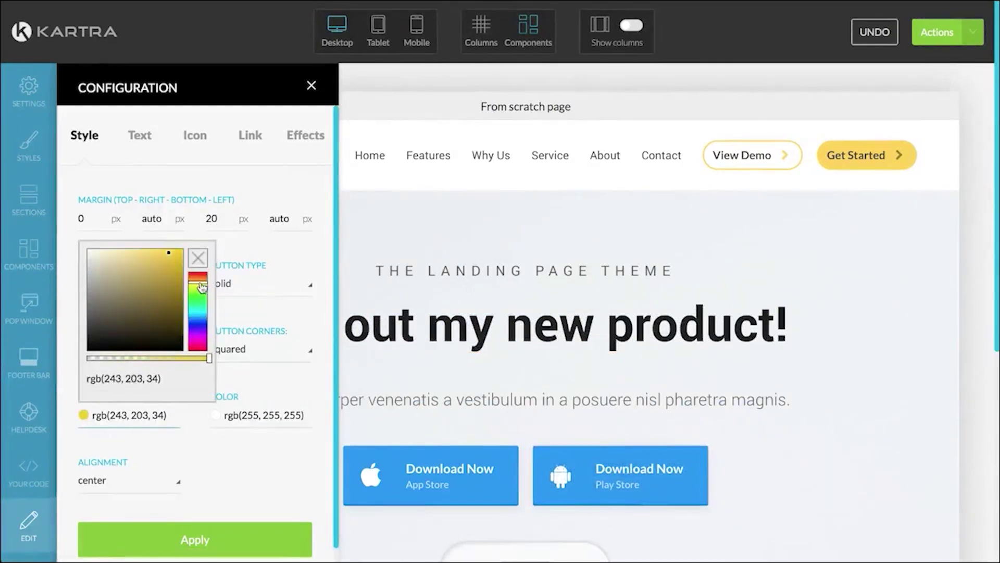
{"action": "left_click", "coordinate": [239, 543]}
{"action": "left_click", "coordinate": [125, 415]}
{"action": "left_click_drag", "start_coordinate": [168, 258], "coordinate": [167, 268]}
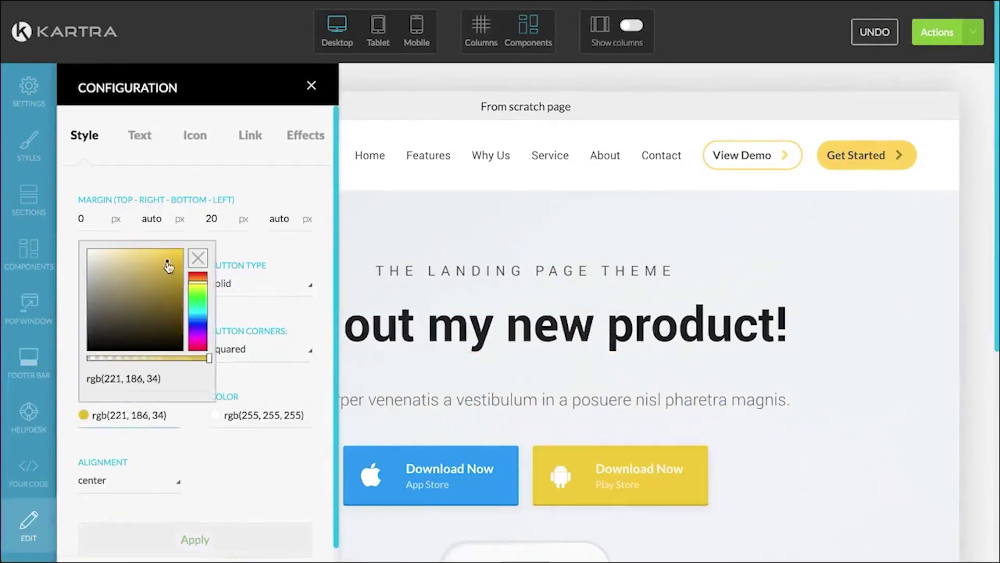
{"action": "left_click", "coordinate": [206, 526]}
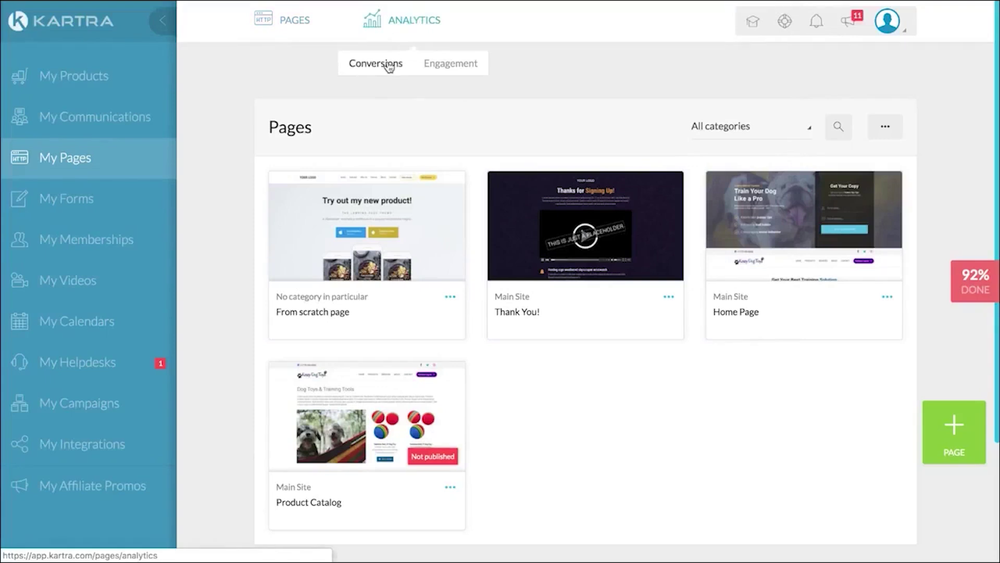
{"action": "left_click", "coordinate": [387, 65]}
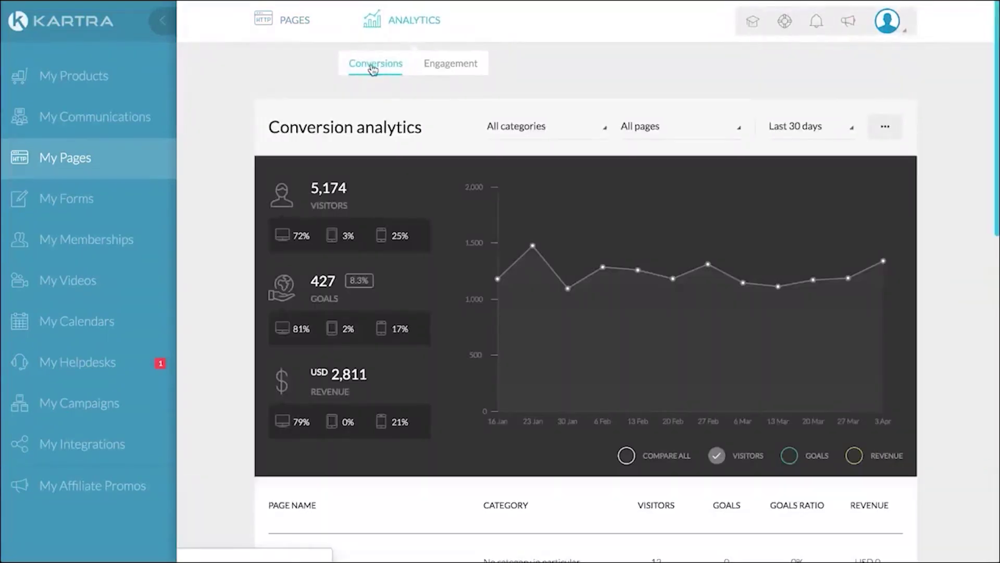
- Review the Conversions device shares, then switch to Engagement analytics for Kartranaut Sign In
{"action": "left_click_drag", "start_coordinate": [291, 234], "coordinate": [329, 236]}
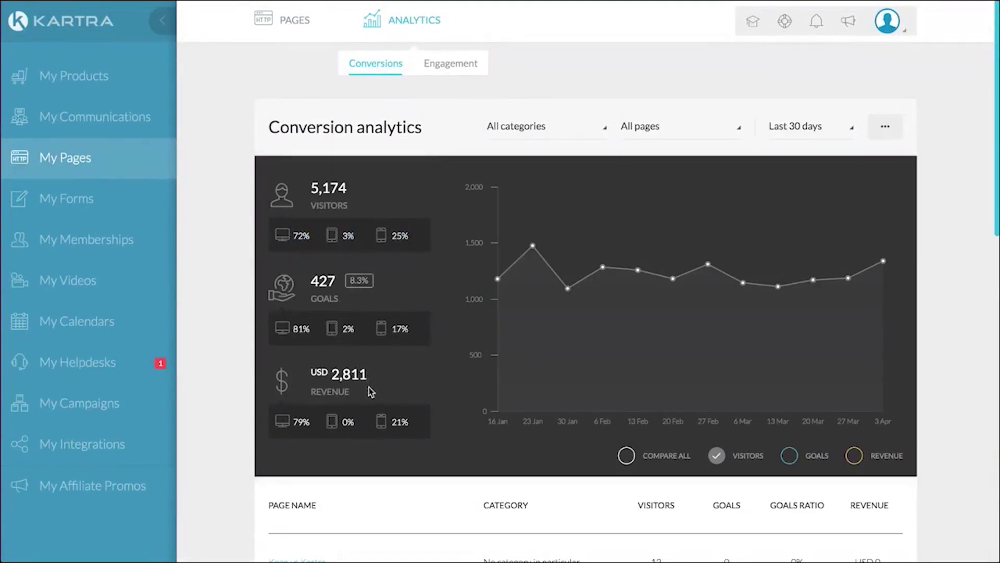
{"action": "left_click", "coordinate": [460, 72]}
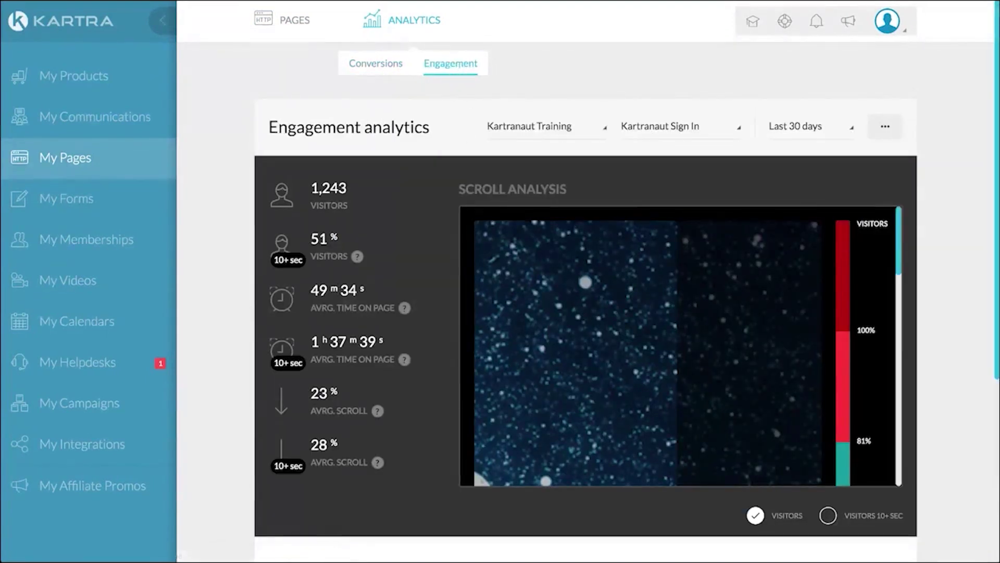
{"action": "double_click", "coordinate": [327, 187]}
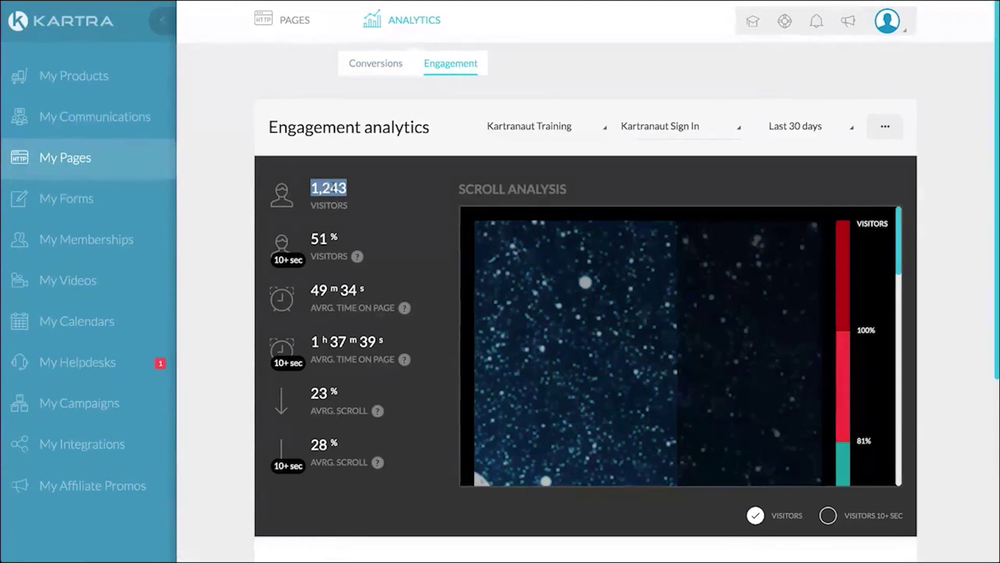
{"action": "left_click", "coordinate": [376, 194]}
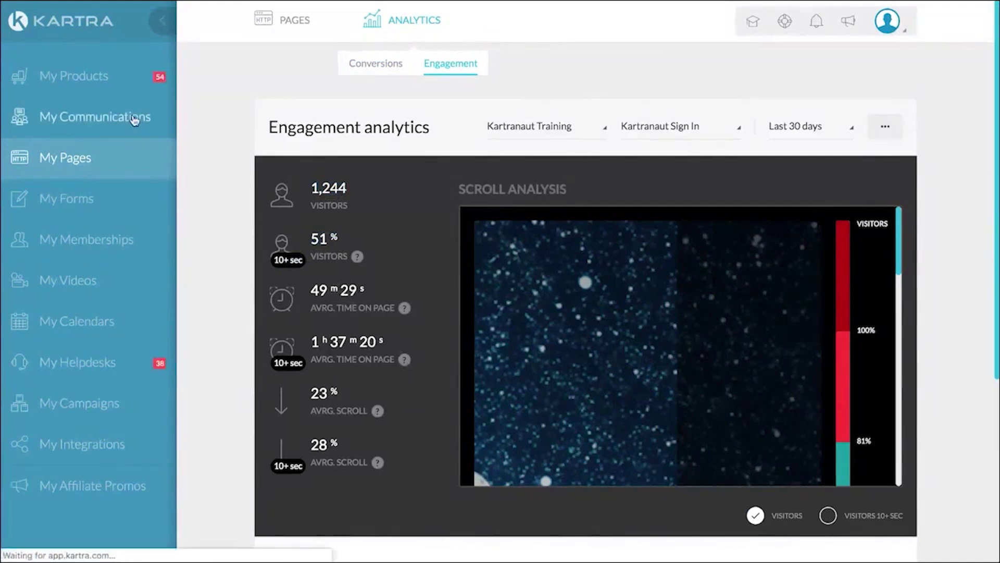
- Start a new automation from My Communications > Automations
{"action": "left_click", "coordinate": [139, 117]}
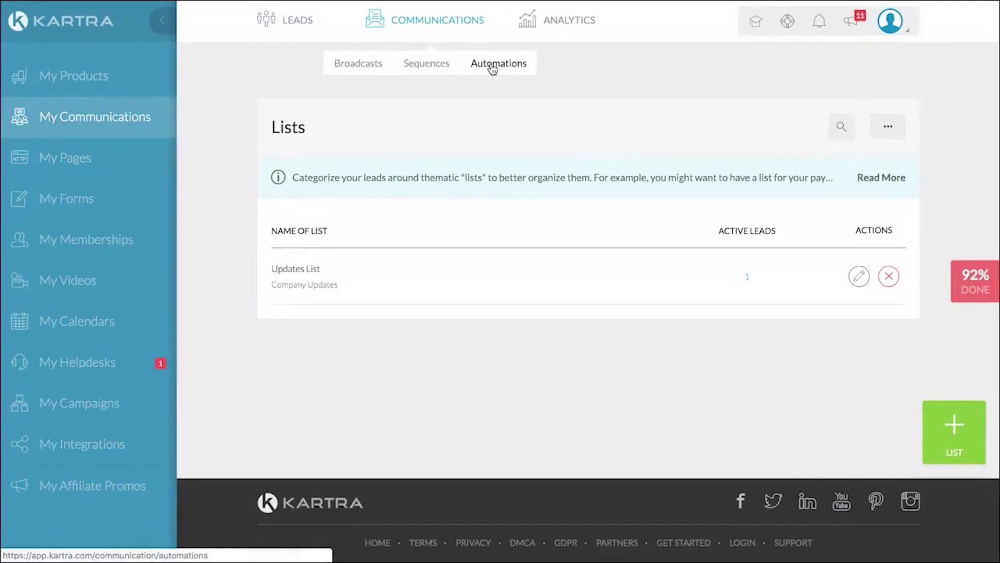
{"action": "left_click", "coordinate": [492, 70]}
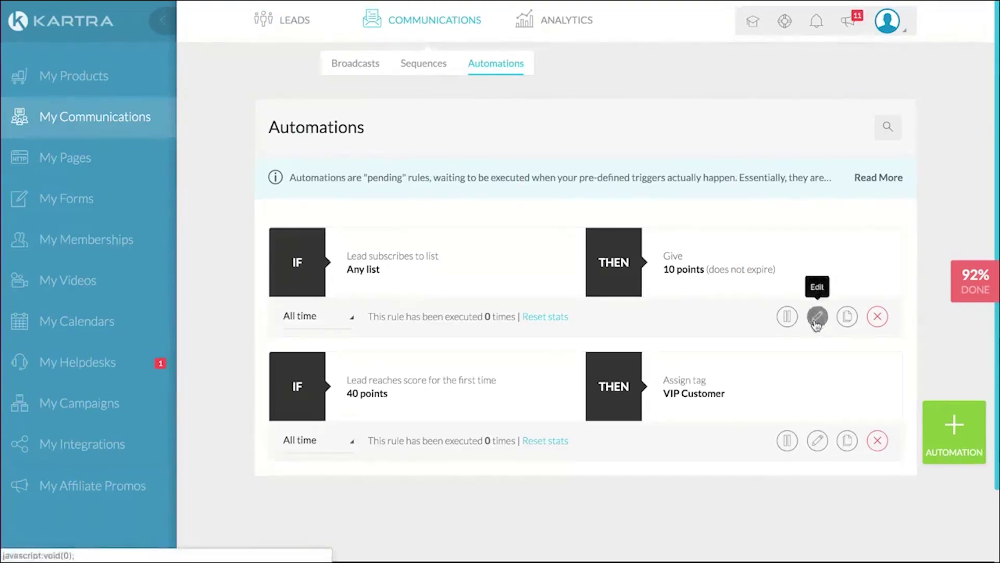
{"action": "left_click", "coordinate": [950, 425]}
- Add the IF condition: lead visits the Main Site Kartra page Thank You!
{"action": "left_click", "coordinate": [414, 165]}
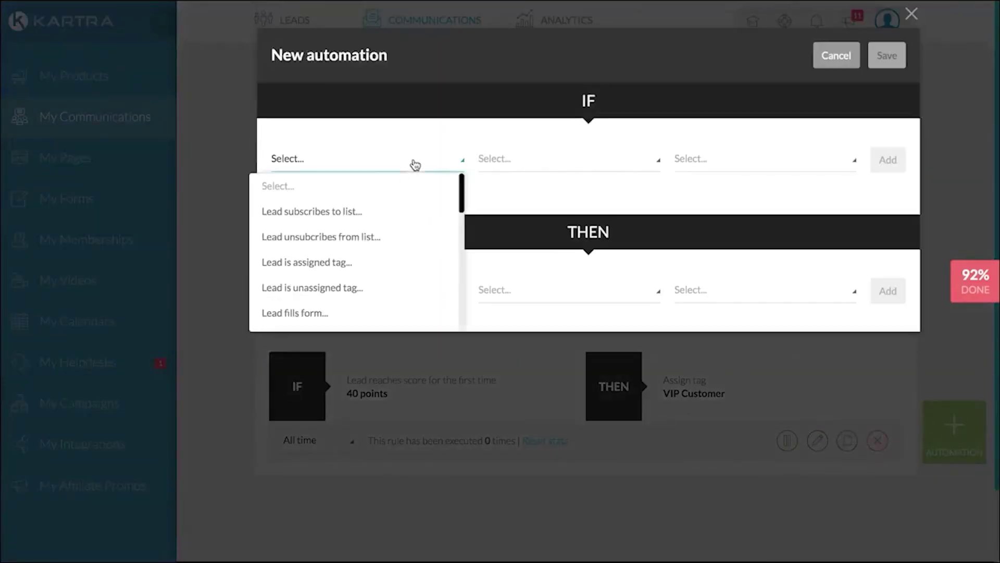
{"action": "scroll", "coordinate": [406, 250], "scroll_direction": "down", "scroll_amount": 2}
{"action": "scroll", "coordinate": [406, 250], "scroll_direction": "down", "scroll_amount": 2}
{"action": "scroll", "coordinate": [406, 253], "scroll_direction": "down", "scroll_amount": 2}
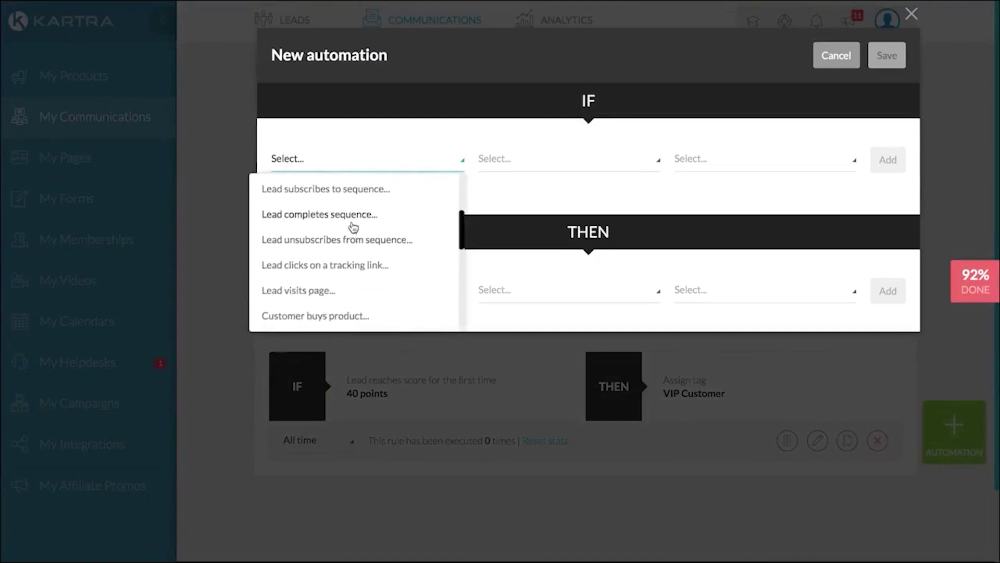
{"action": "scroll", "coordinate": [405, 318], "scroll_direction": "down", "scroll_amount": 1}
{"action": "scroll", "coordinate": [377, 228], "scroll_direction": "down", "scroll_amount": 2}
{"action": "scroll", "coordinate": [367, 282], "scroll_direction": "up", "scroll_amount": 2}
{"action": "left_click", "coordinate": [364, 273]}
{"action": "left_click", "coordinate": [513, 170]}
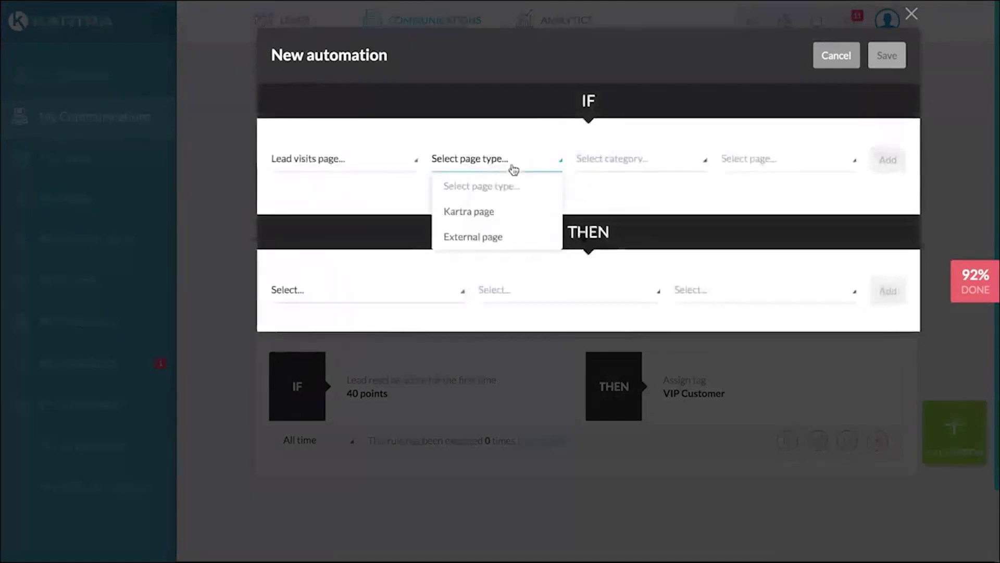
{"action": "left_click", "coordinate": [470, 211]}
{"action": "left_click", "coordinate": [642, 160]}
{"action": "left_click", "coordinate": [618, 211]}
{"action": "left_click", "coordinate": [782, 159]}
{"action": "left_click", "coordinate": [770, 236]}
{"action": "left_click", "coordinate": [888, 160]}
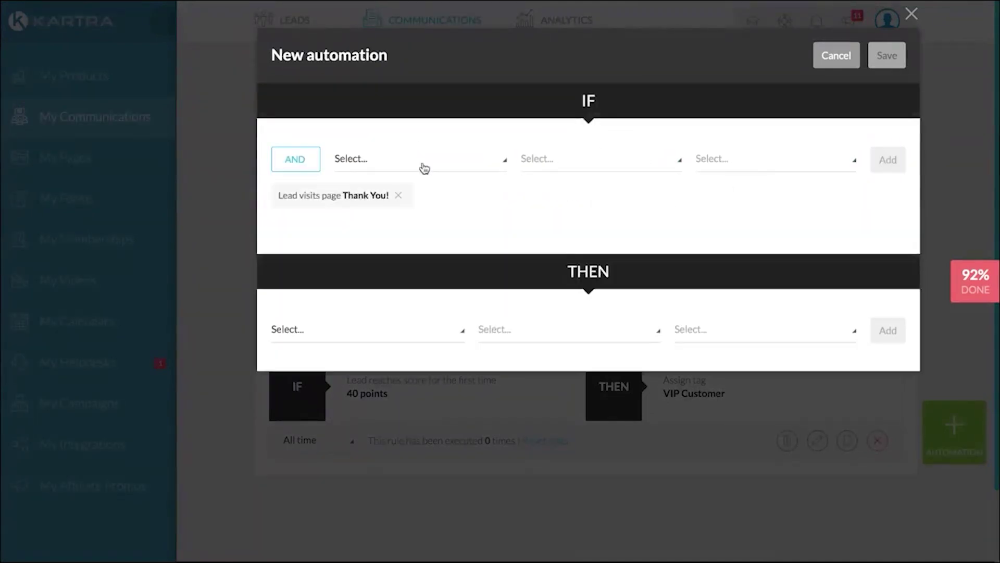
- Add the IF condition: lead has Krazy Education Gold Membership access
{"action": "left_click", "coordinate": [423, 169]}
{"action": "scroll", "coordinate": [415, 265], "scroll_direction": "down", "scroll_amount": 3}
{"action": "scroll", "coordinate": [418, 266], "scroll_direction": "down", "scroll_amount": 3}
{"action": "scroll", "coordinate": [457, 226], "scroll_direction": "down", "scroll_amount": 3}
{"action": "left_click", "coordinate": [442, 215]}
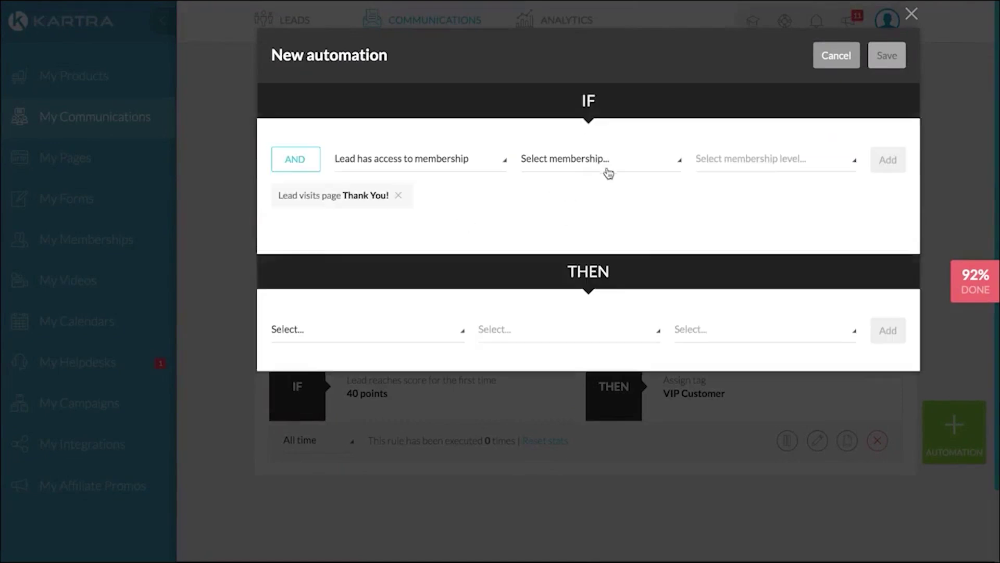
{"action": "left_click", "coordinate": [608, 173]}
{"action": "left_click", "coordinate": [568, 214]}
{"action": "left_click", "coordinate": [722, 168]}
{"action": "left_click", "coordinate": [756, 239]}
- Add the THEN action assigning the Membership tag CurrentMember
{"action": "left_click", "coordinate": [886, 164]}
{"action": "left_click", "coordinate": [373, 336]}
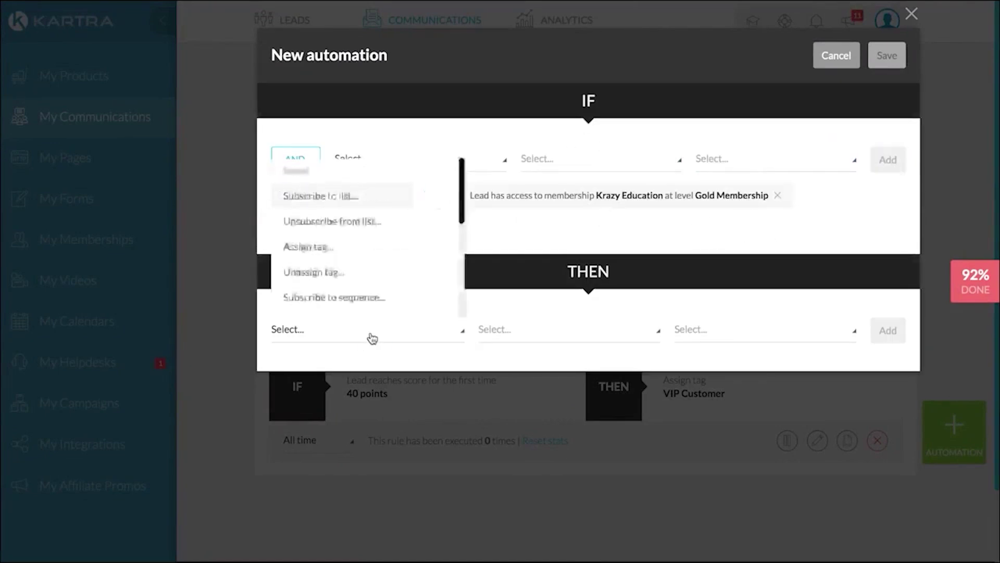
{"action": "scroll", "coordinate": [364, 250], "scroll_direction": "down", "scroll_amount": 3}
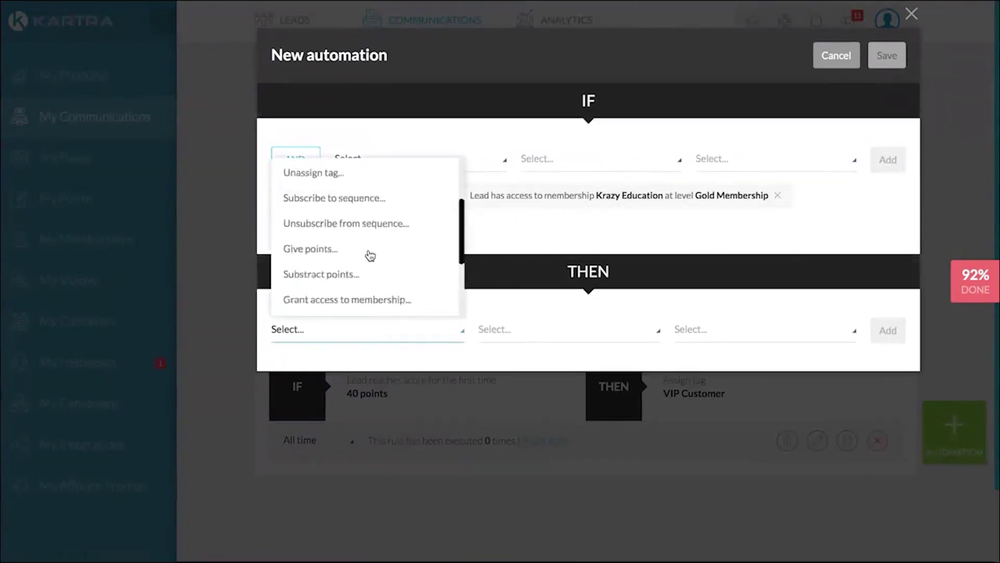
{"action": "scroll", "coordinate": [365, 250], "scroll_direction": "down", "scroll_amount": 3}
{"action": "scroll", "coordinate": [364, 196], "scroll_direction": "up", "scroll_amount": 6}
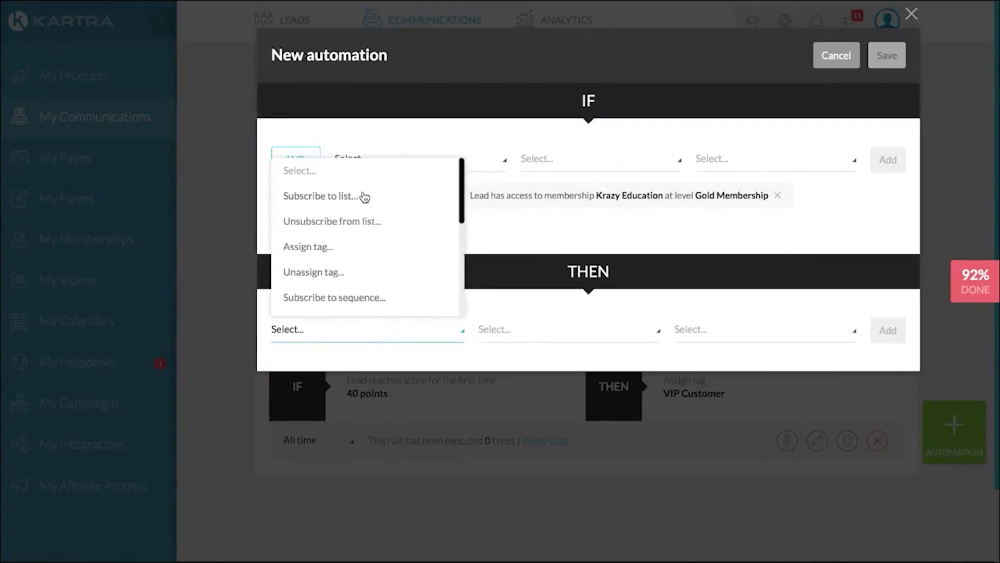
{"action": "left_click", "coordinate": [343, 249]}
{"action": "left_click", "coordinate": [608, 333]}
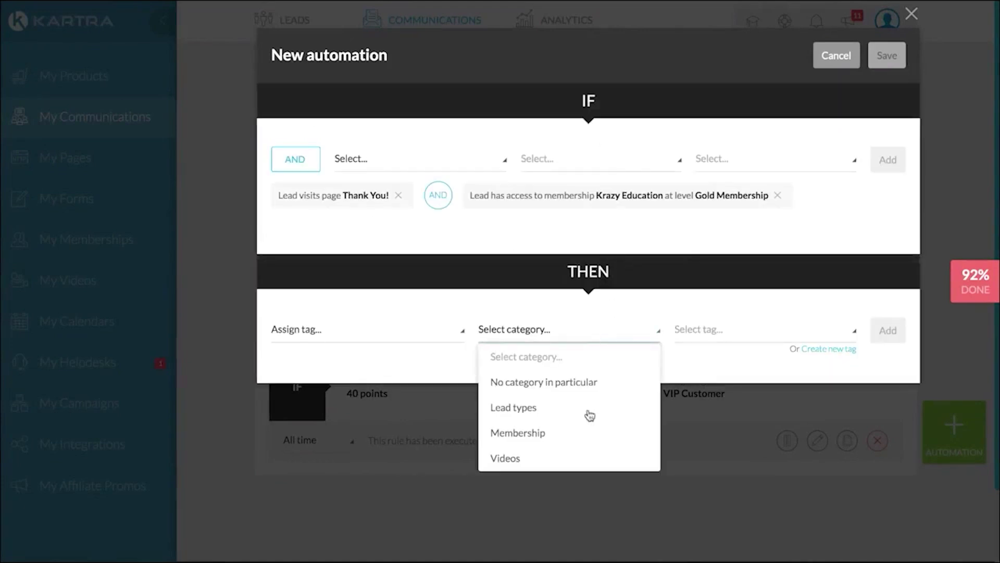
{"action": "left_click", "coordinate": [529, 432]}
{"action": "left_click", "coordinate": [763, 336]}
{"action": "left_click", "coordinate": [722, 382]}
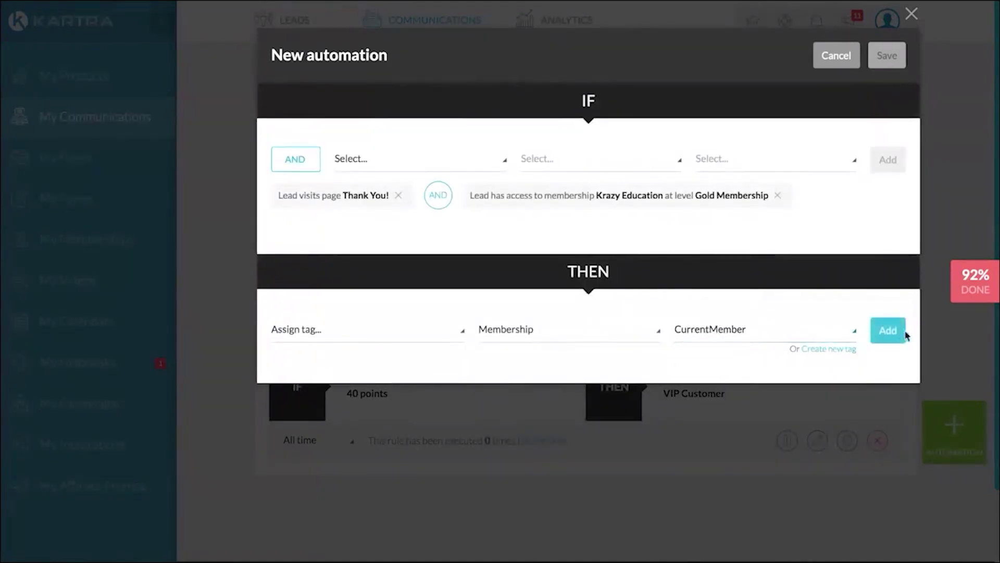
{"action": "left_click", "coordinate": [888, 329]}
- Add the THEN action subscribing the lead to New Subscribers from step 1
{"action": "left_click", "coordinate": [491, 333]}
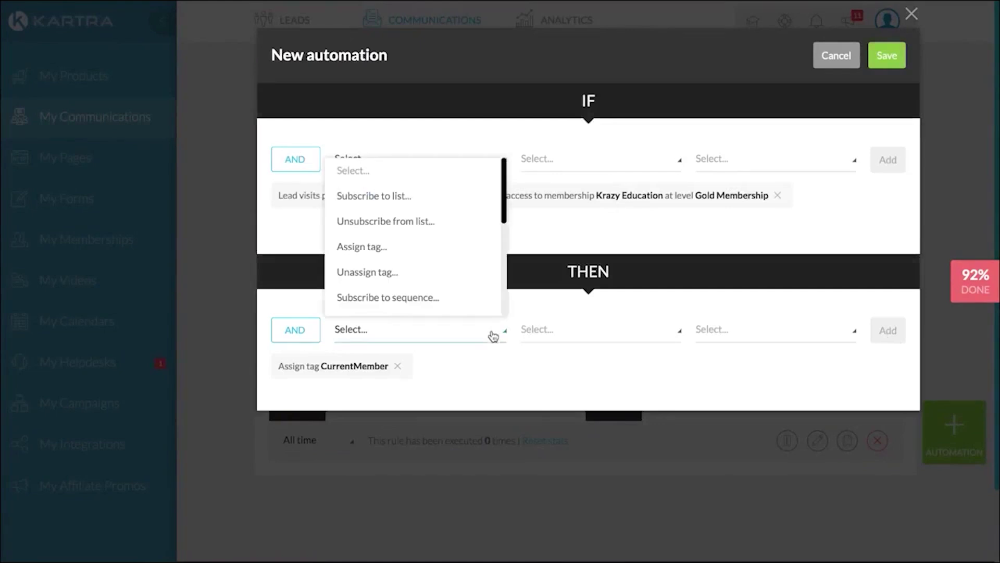
{"action": "left_click", "coordinate": [424, 297]}
{"action": "left_click", "coordinate": [622, 331]}
{"action": "left_click", "coordinate": [598, 382]}
{"action": "left_click", "coordinate": [787, 328]}
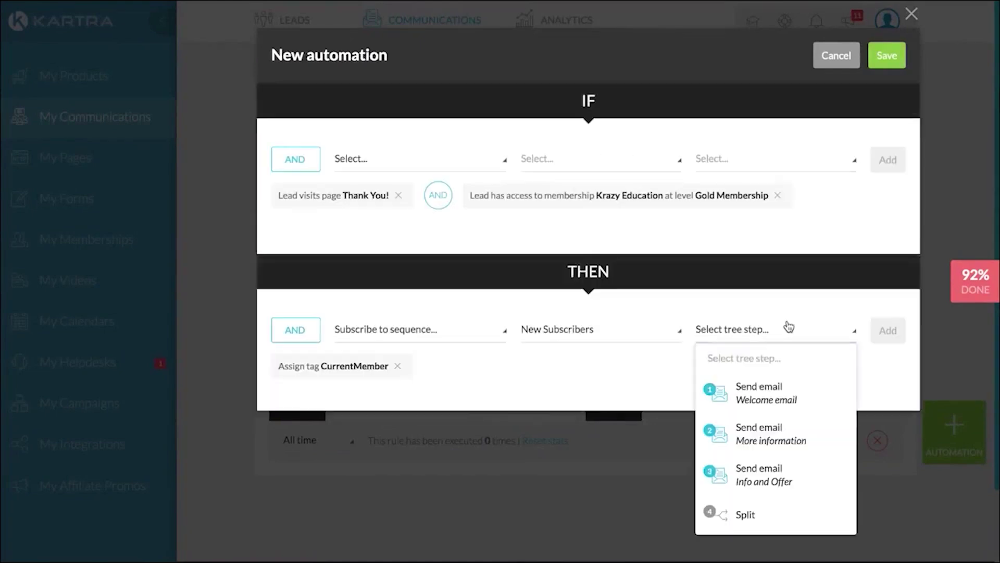
{"action": "left_click", "coordinate": [754, 391]}
{"action": "left_click", "coordinate": [877, 344]}
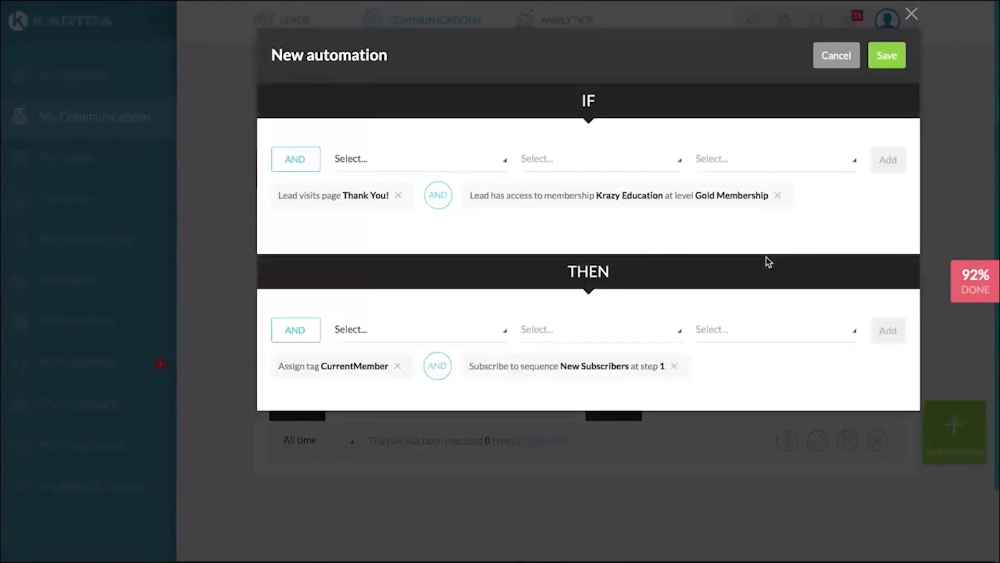